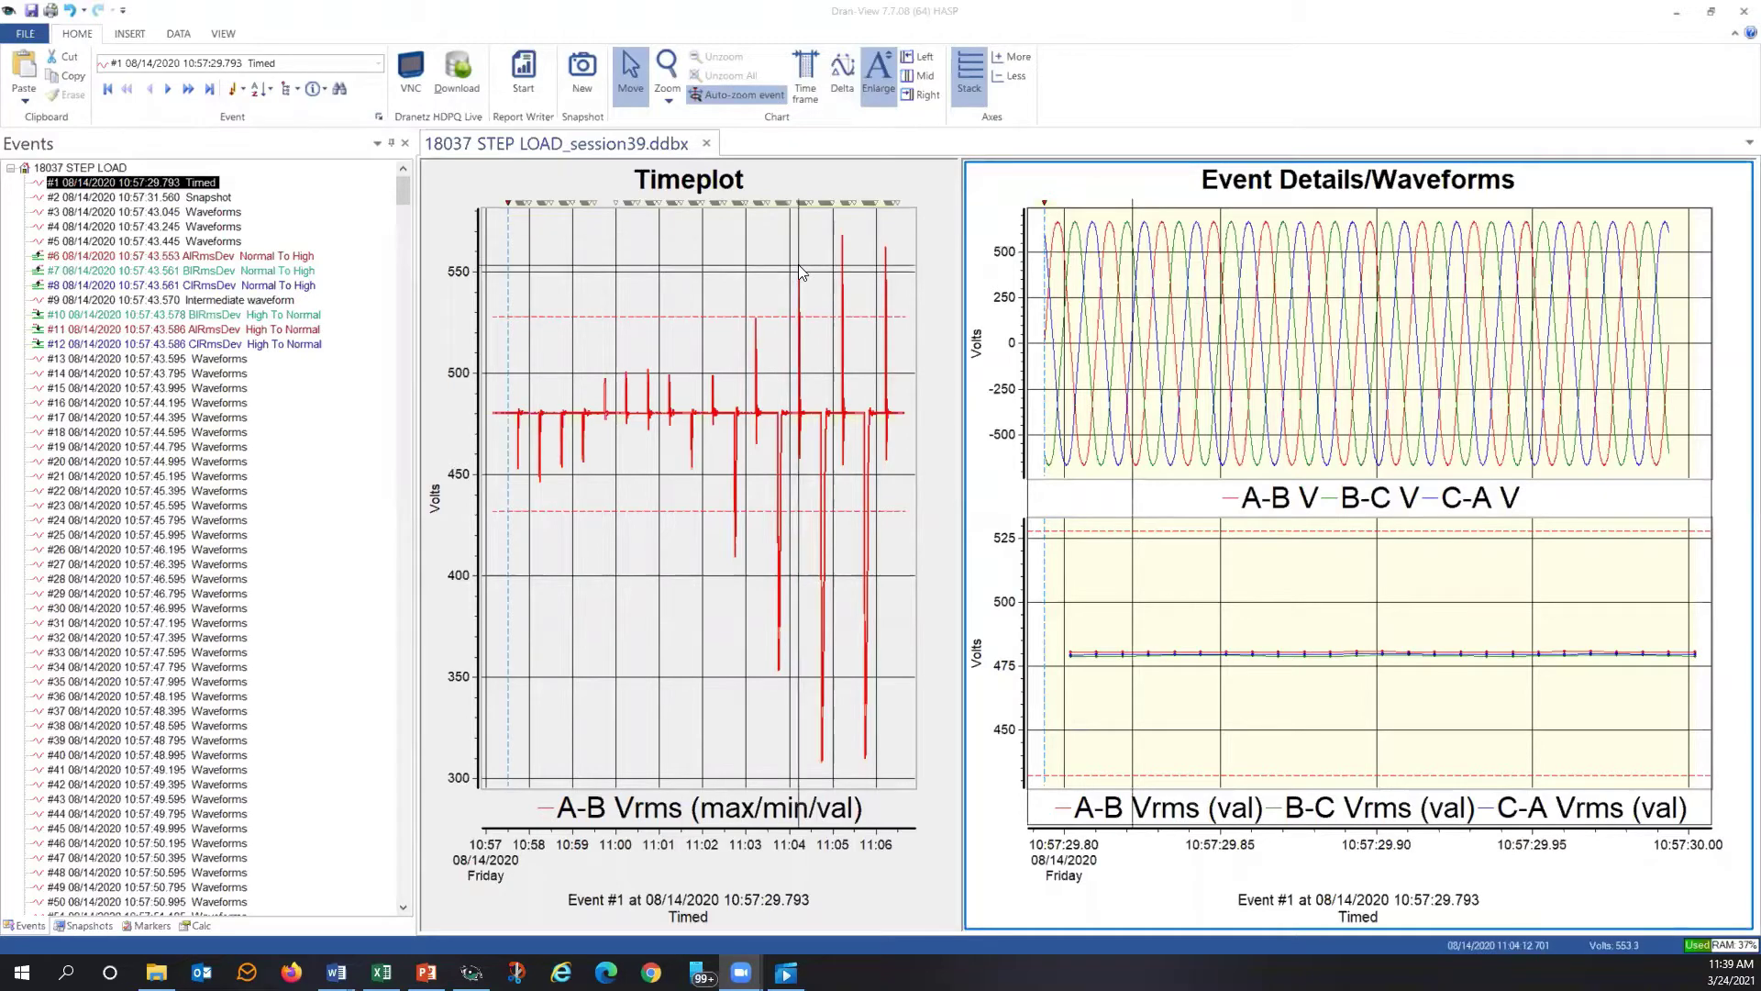
Mark a time frame across the middle of the waveforms in the Event Details chart and turn the Time frame selection off
{"action": "mouse_move", "coordinate": [797, 267]}
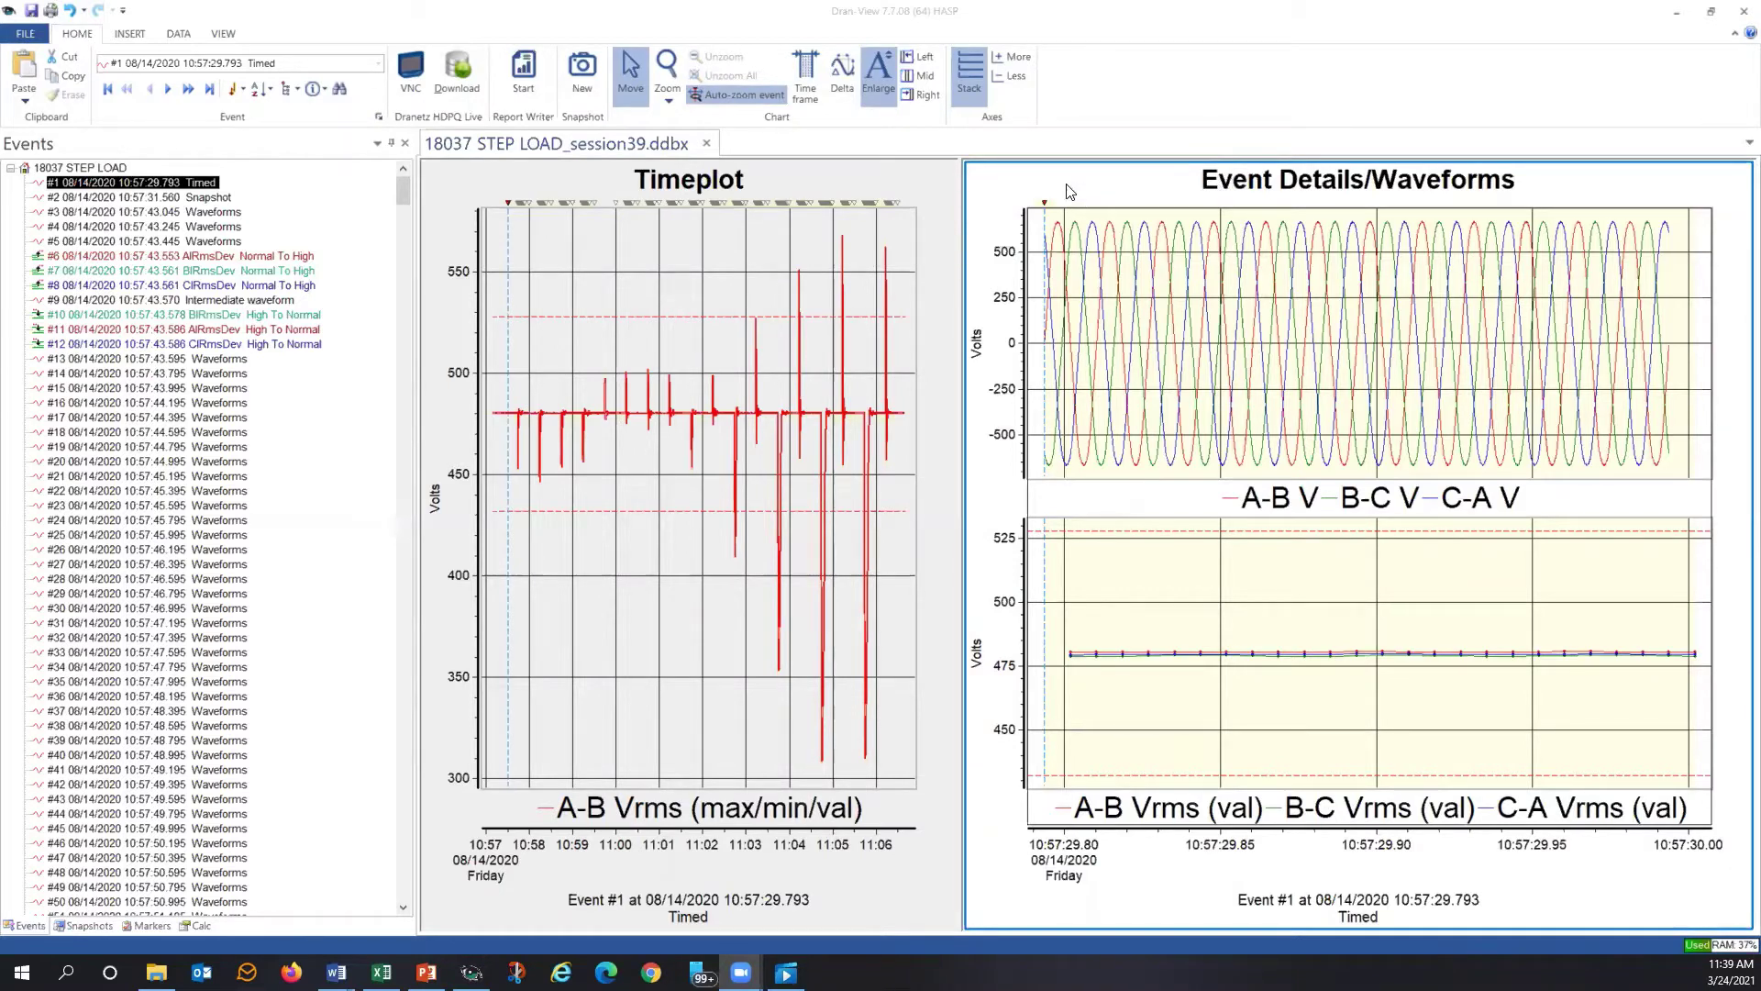
{"action": "left_click", "coordinate": [806, 72]}
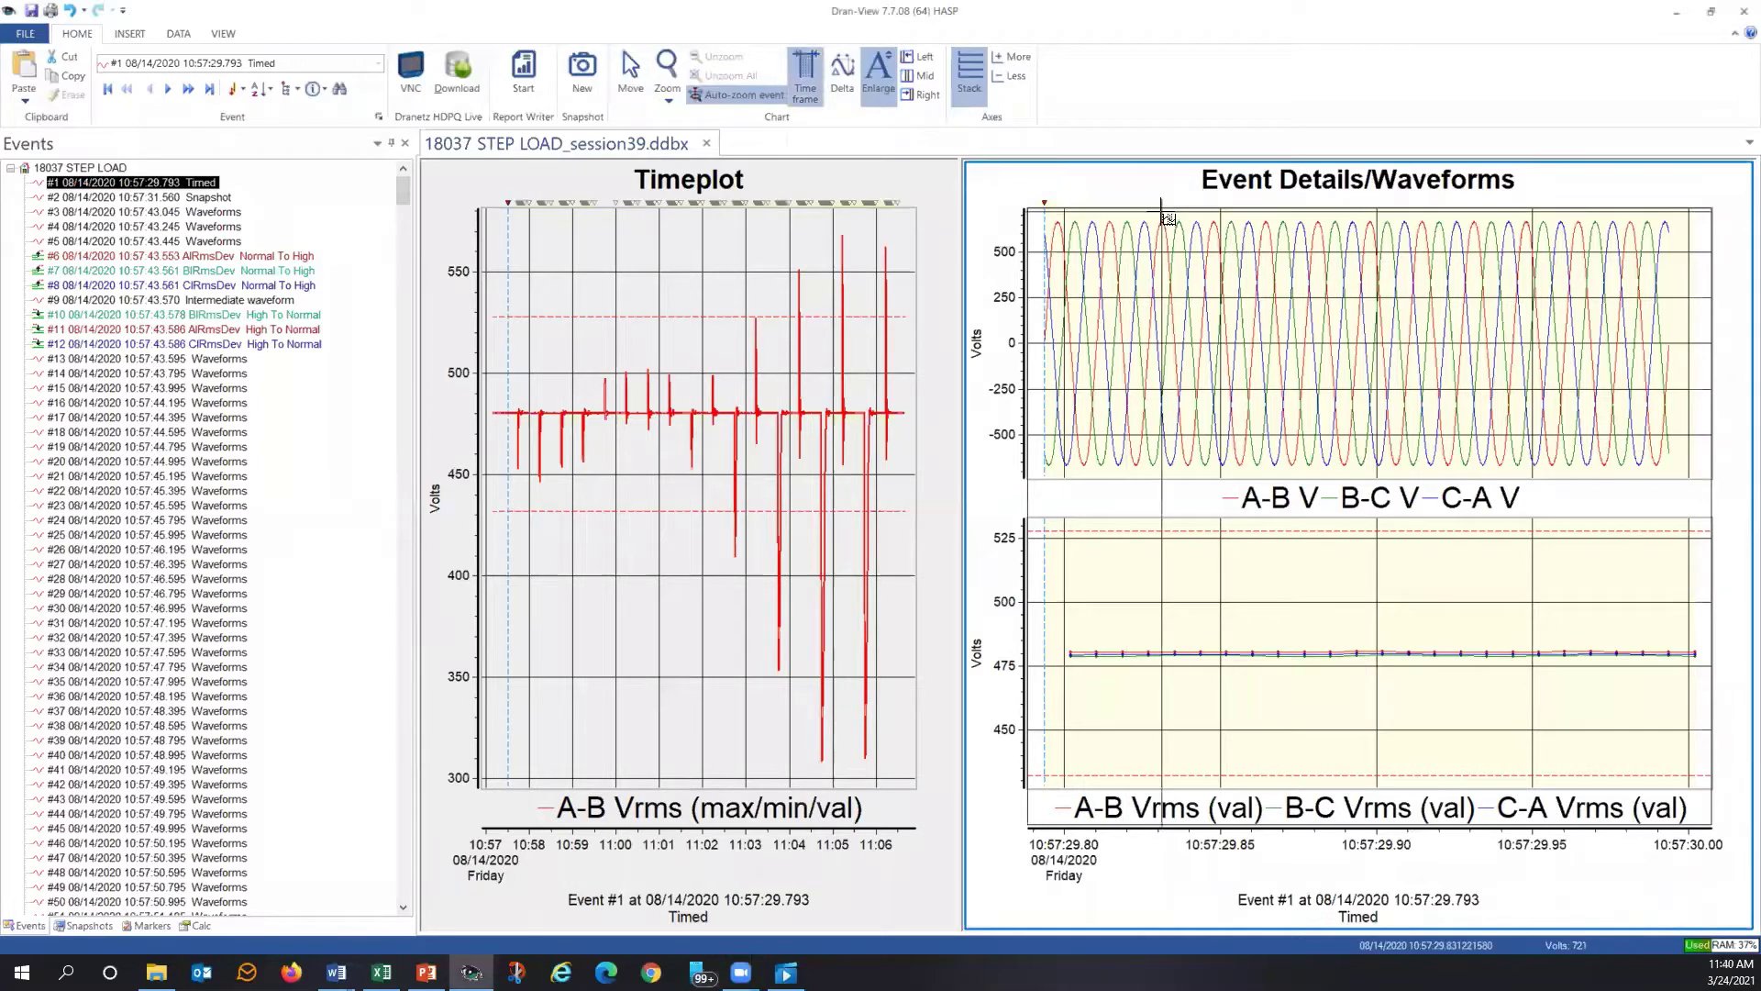
{"action": "left_click_drag", "start_coordinate": [1163, 215], "coordinate": [1373, 216]}
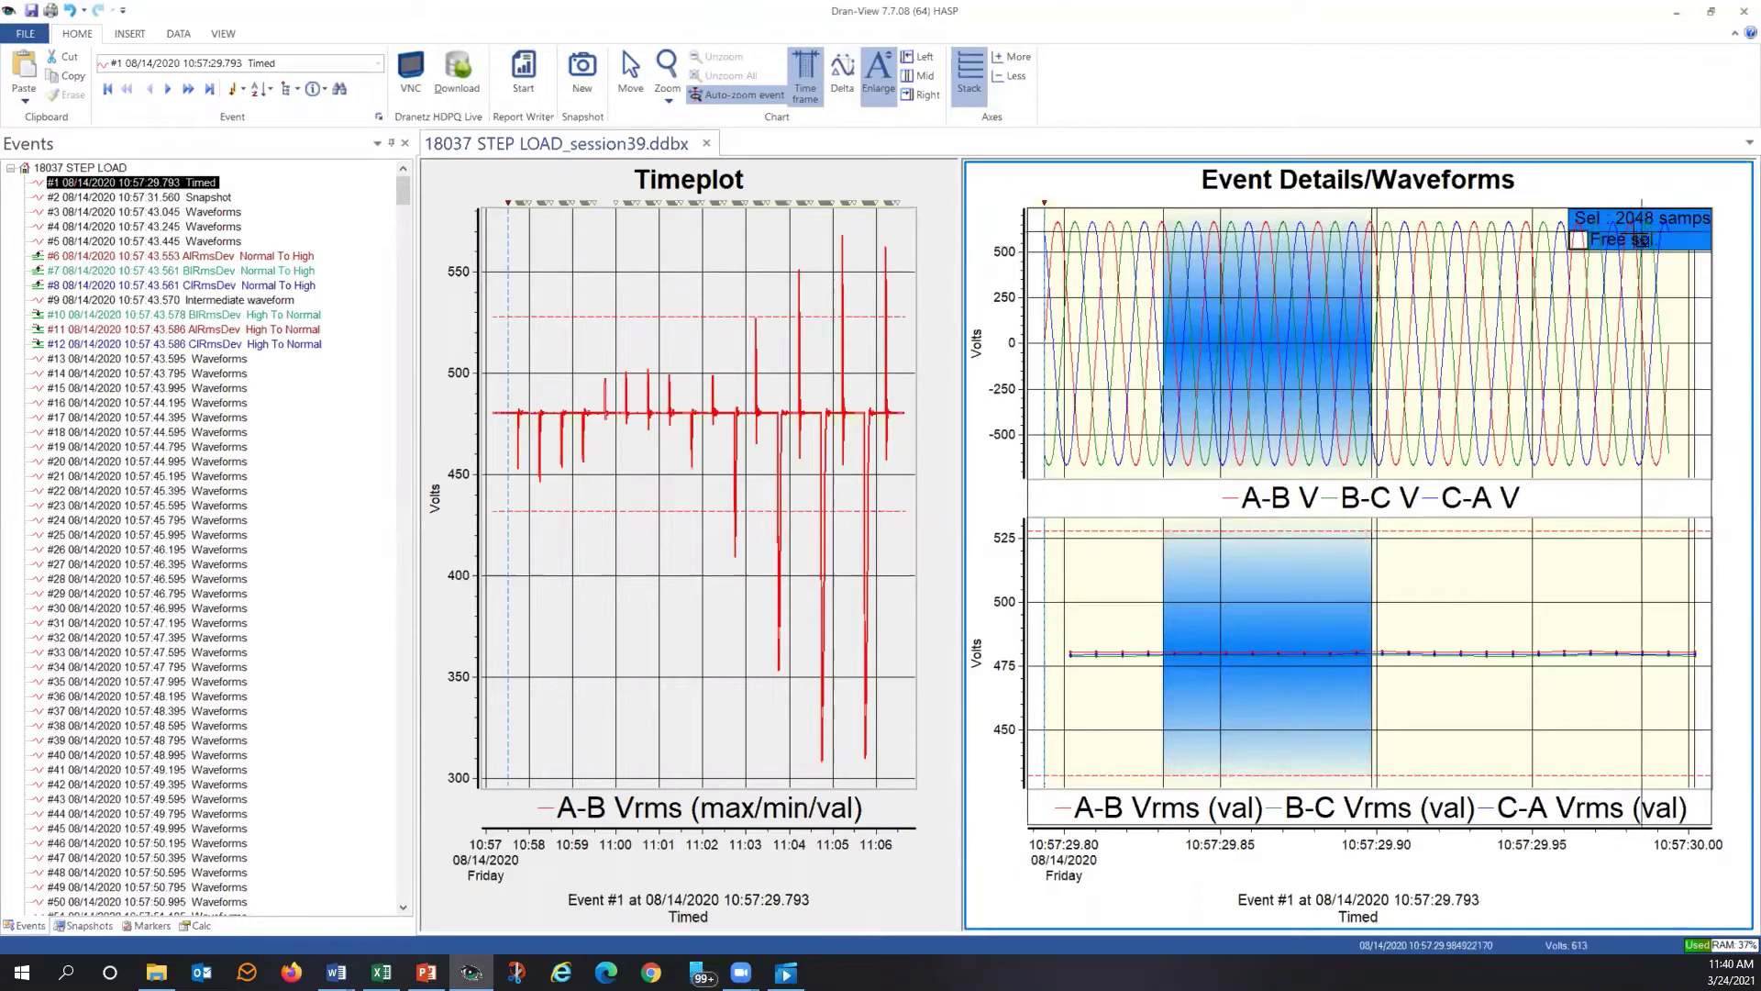
{"action": "mouse_move", "coordinate": [1257, 272]}
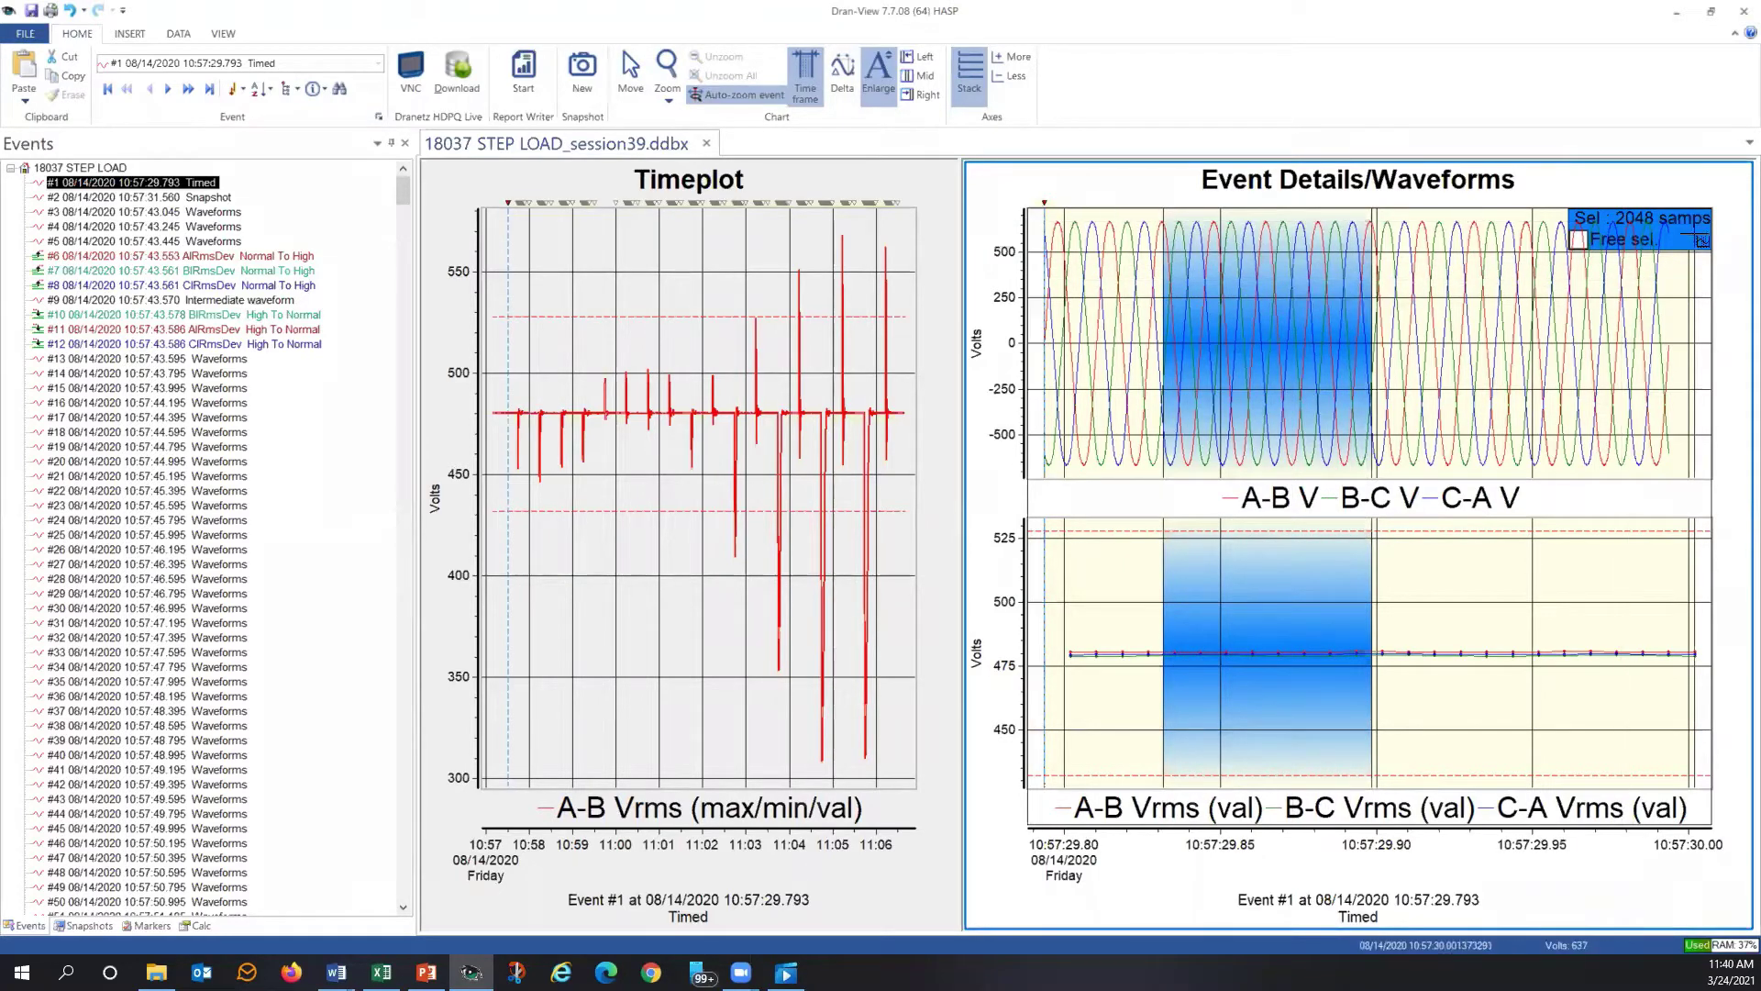
{"action": "mouse_move", "coordinate": [1648, 278]}
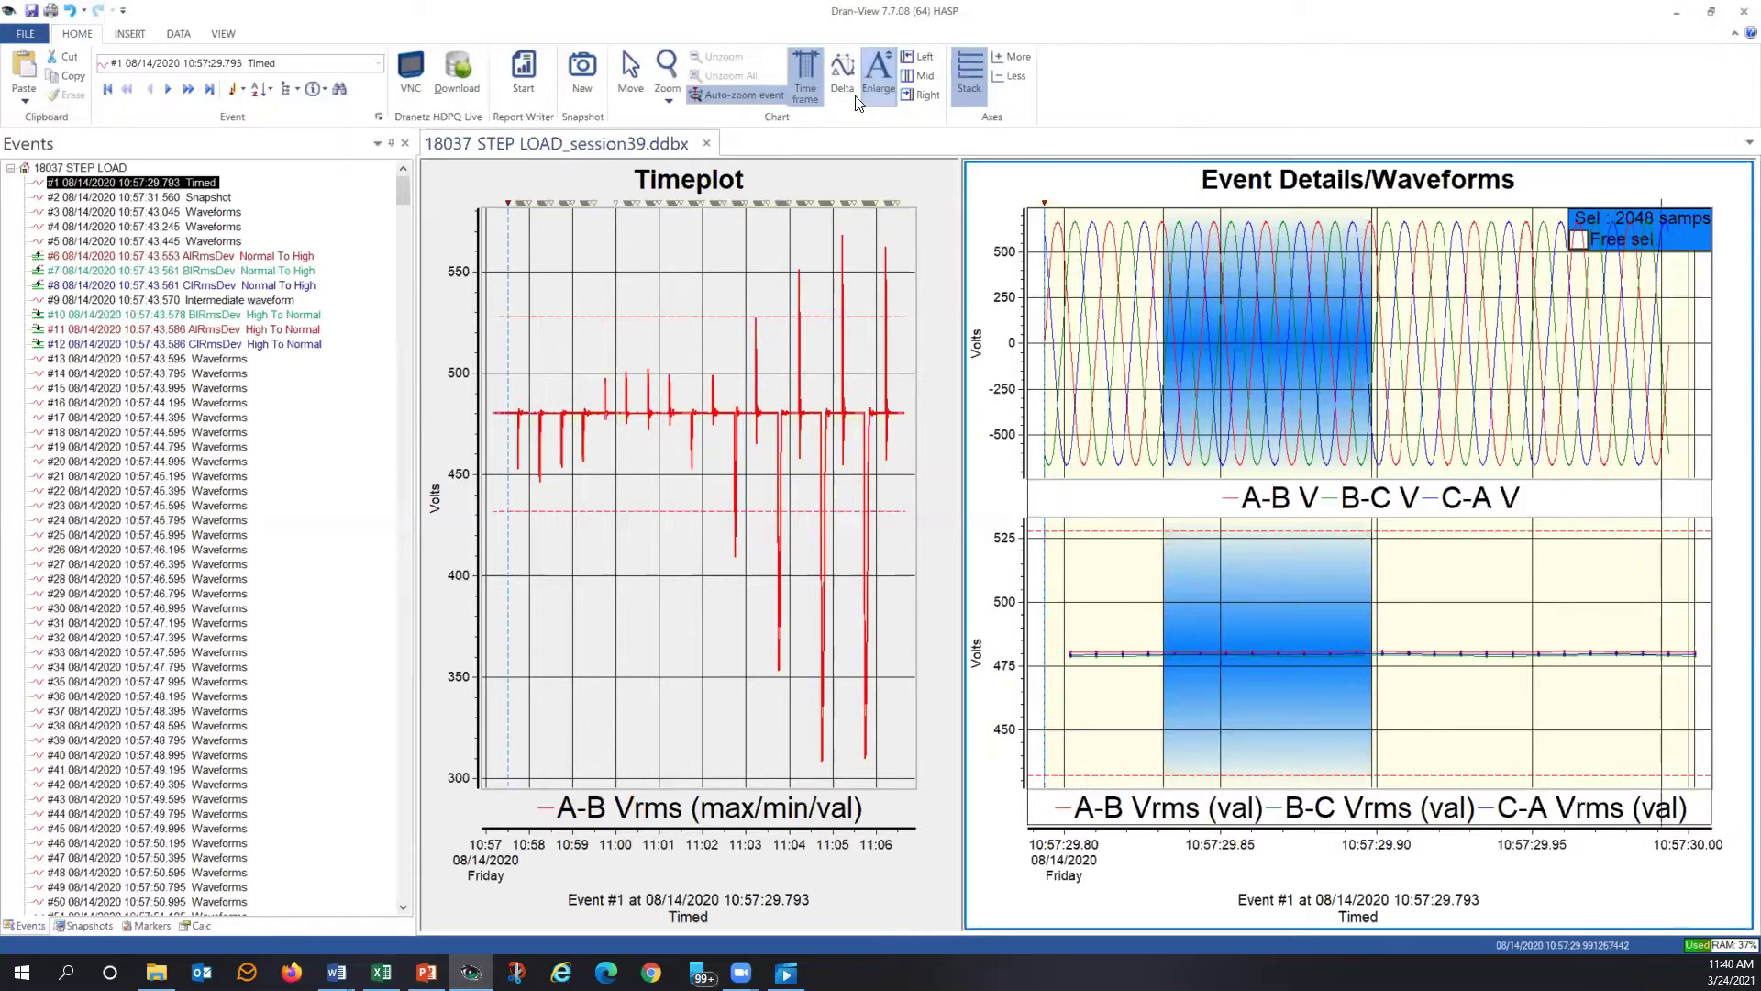
{"action": "left_click", "coordinate": [807, 82]}
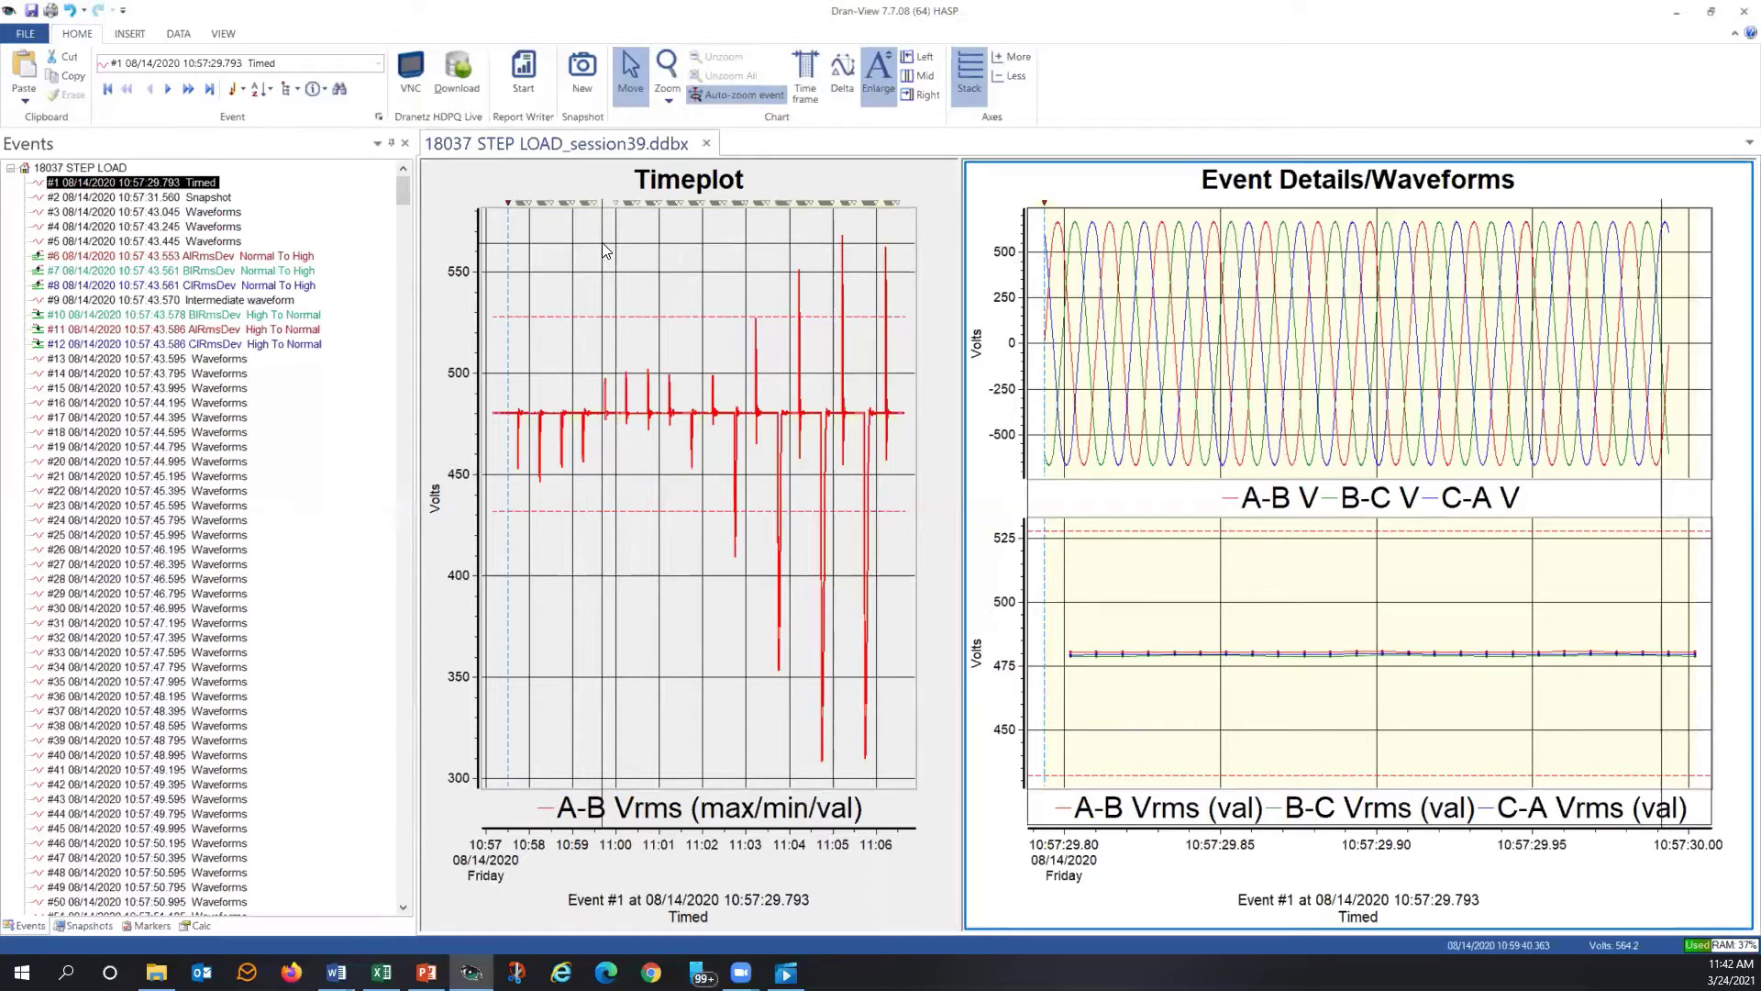
Open the Harmonics/Timeplot Calculator for the Timeplot chart
{"action": "left_click", "coordinate": [557, 180]}
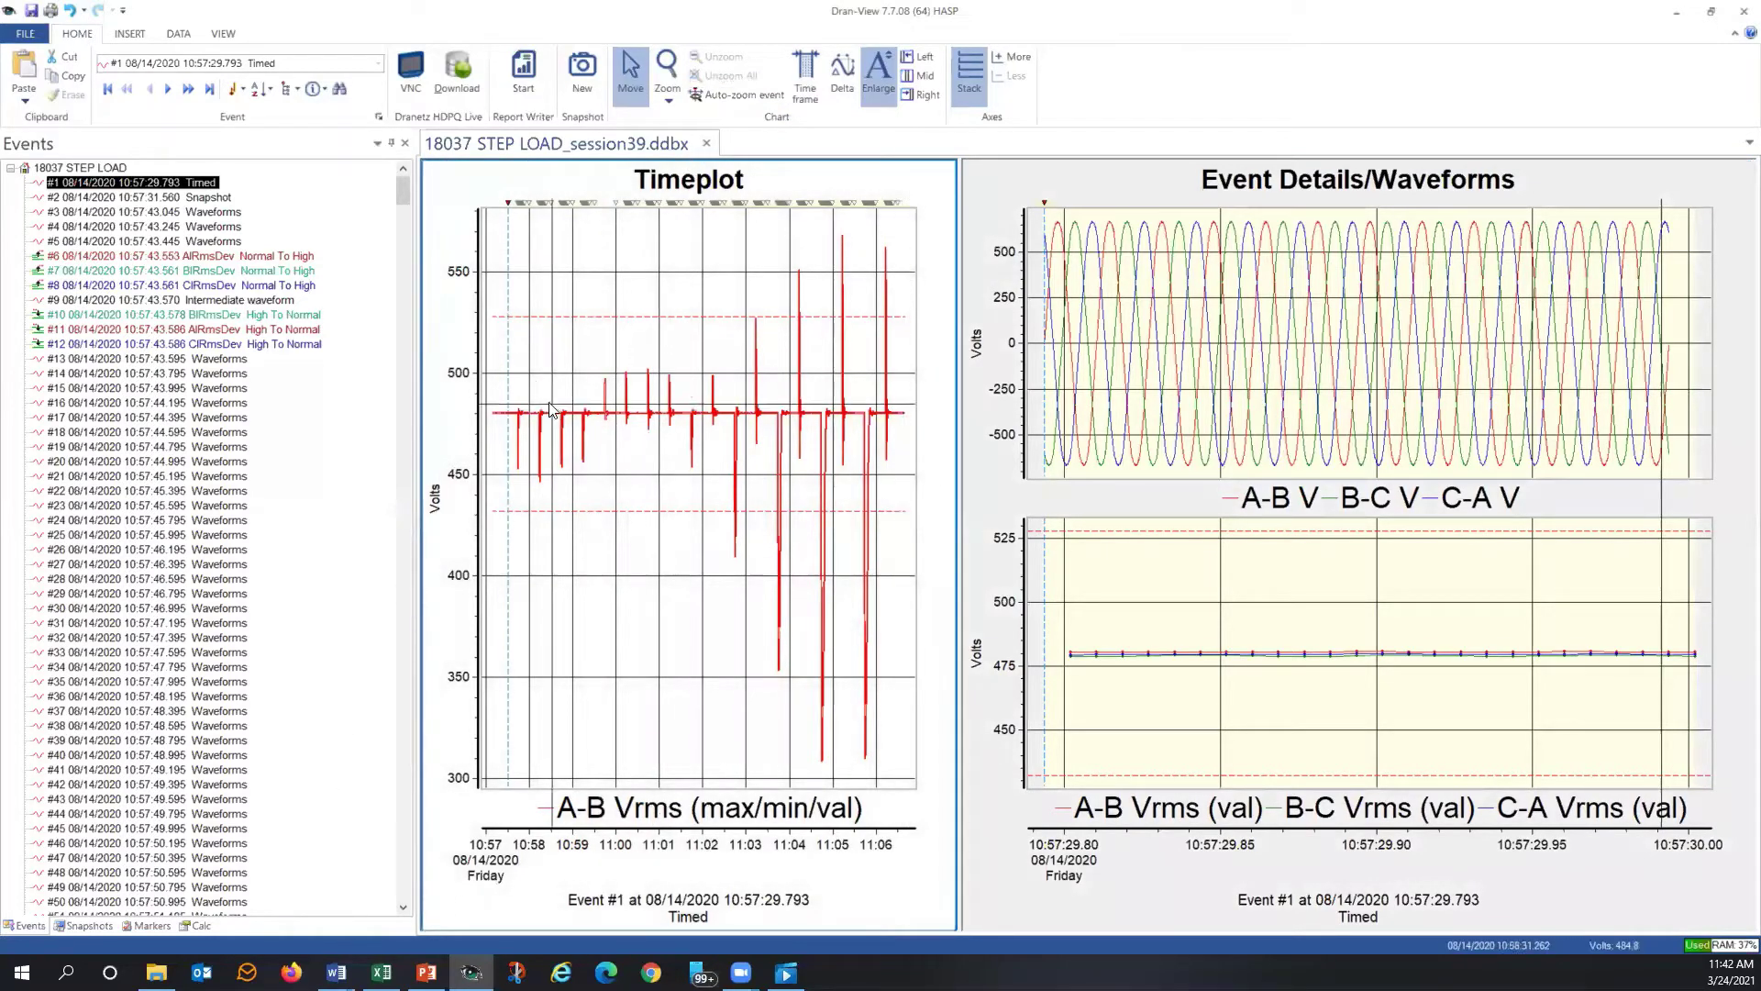
{"action": "left_click", "coordinate": [175, 35]}
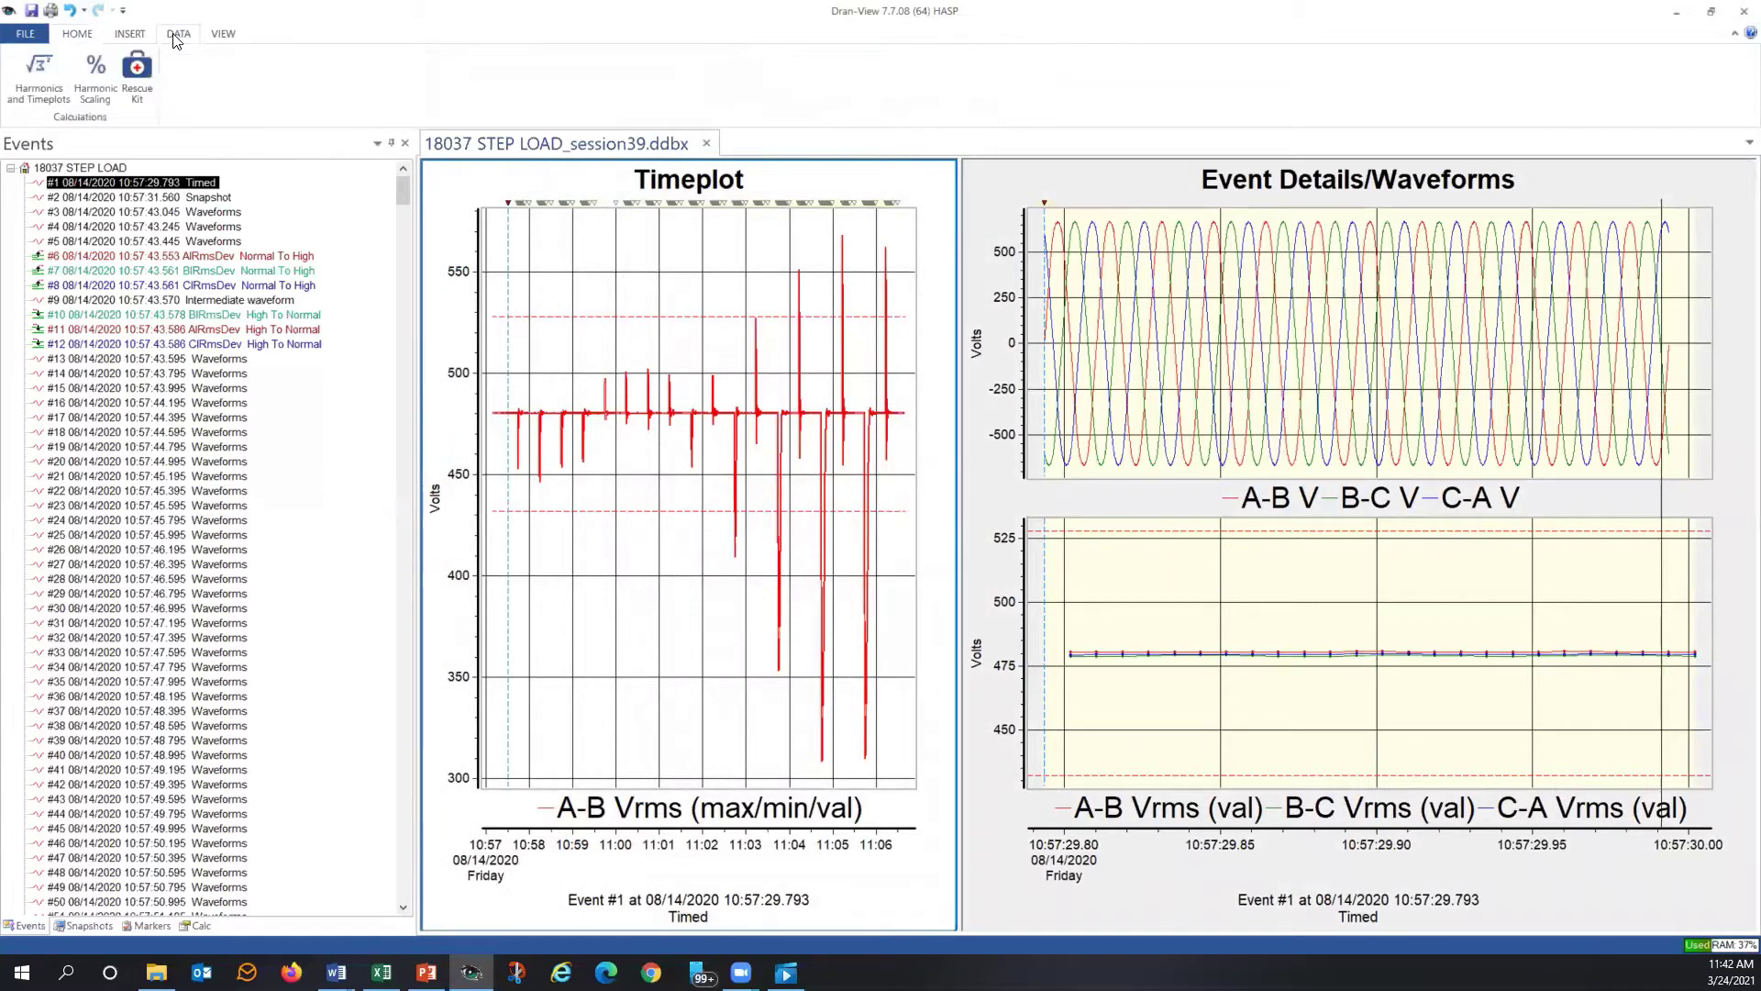
{"action": "left_click", "coordinate": [43, 108]}
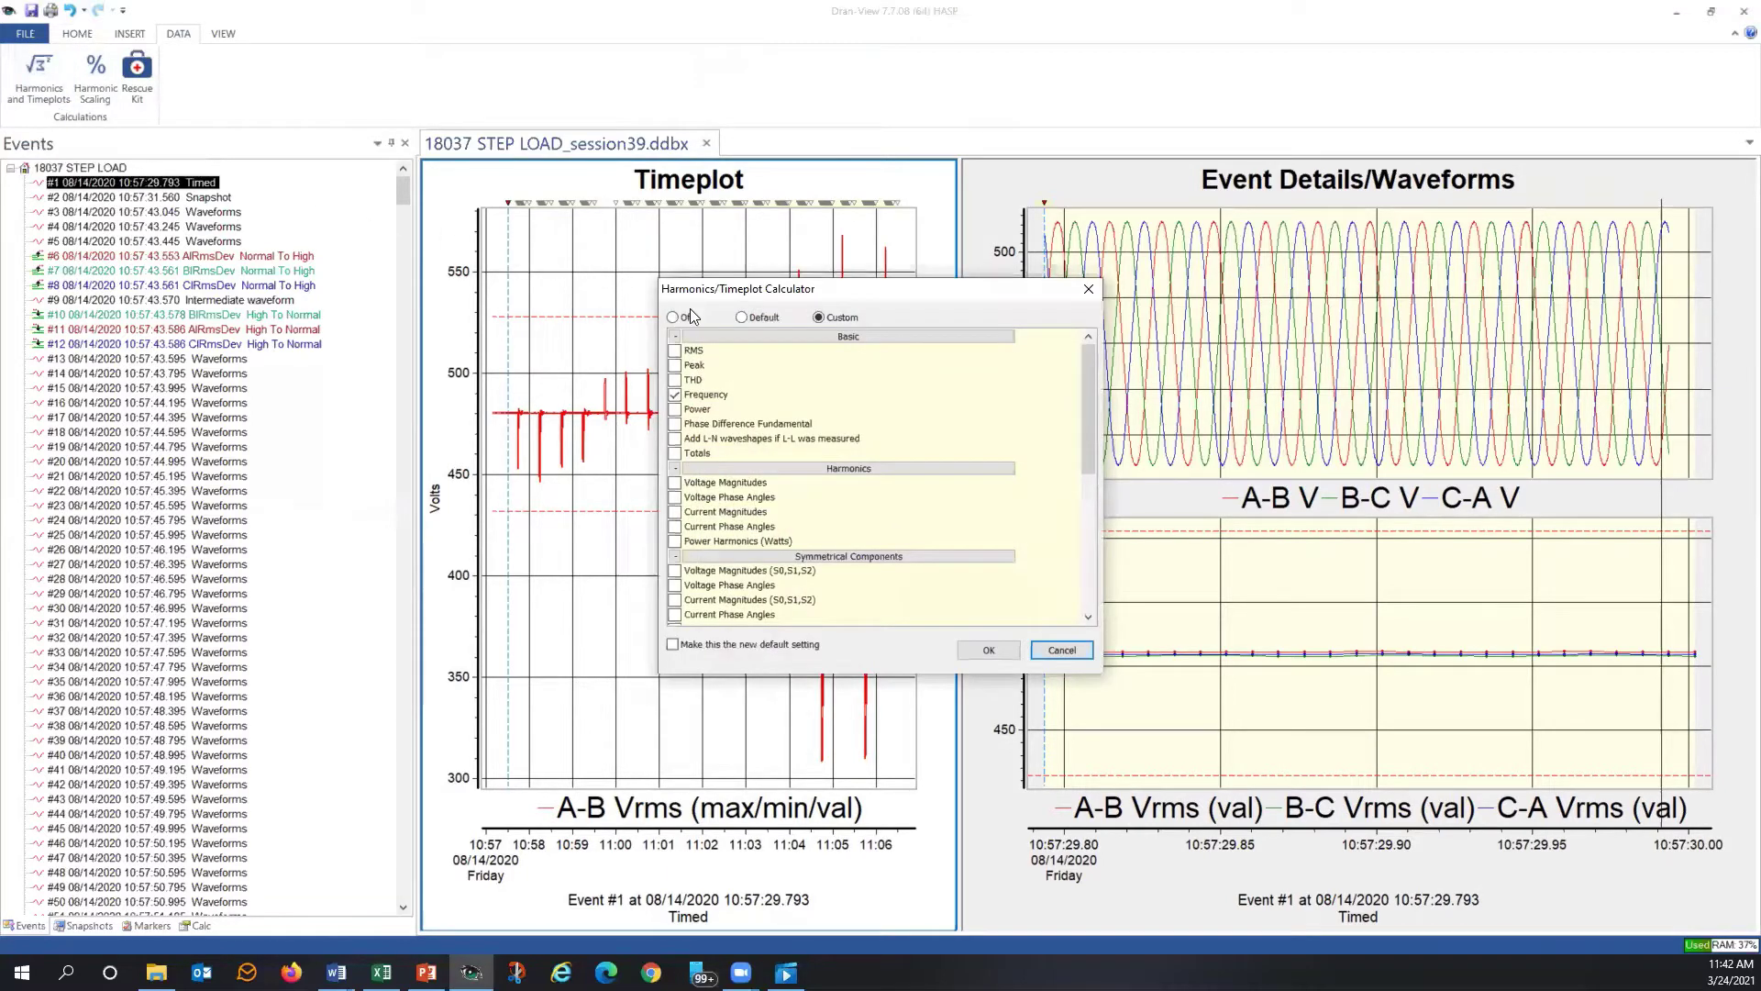
Set the timeplot calculator to Off and review its list of parameters, output options and advanced settings
{"action": "left_click", "coordinate": [675, 317]}
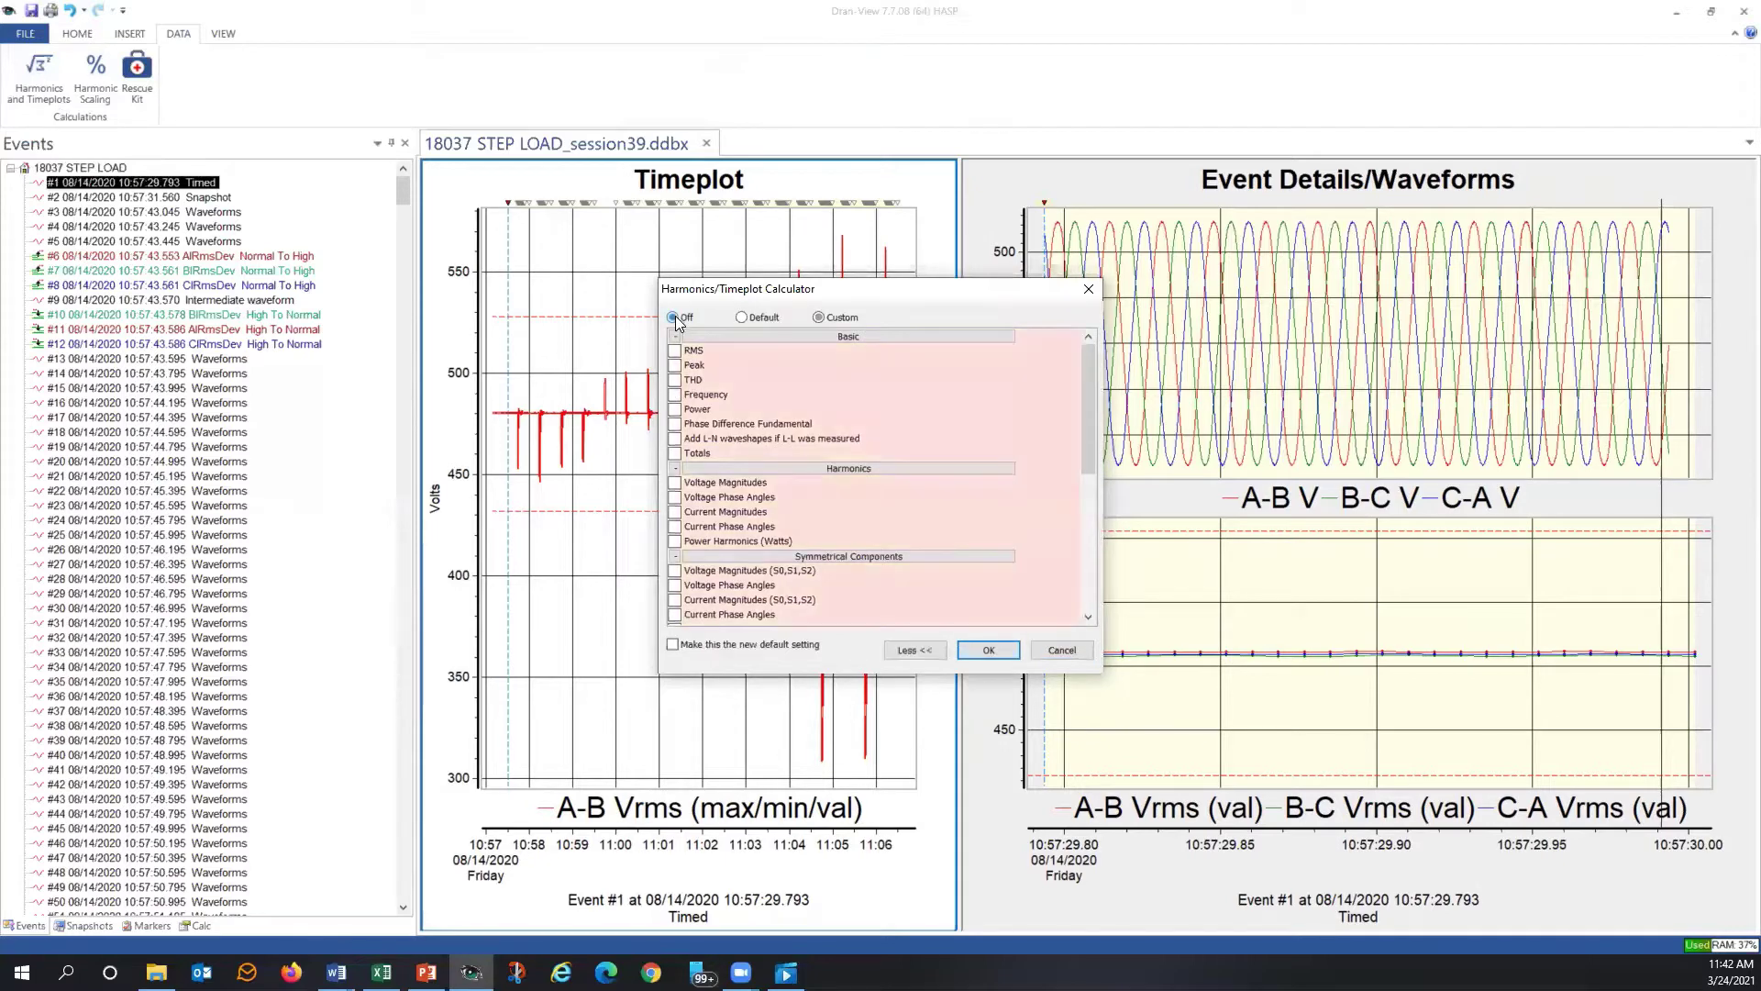
{"action": "left_click", "coordinate": [915, 649]}
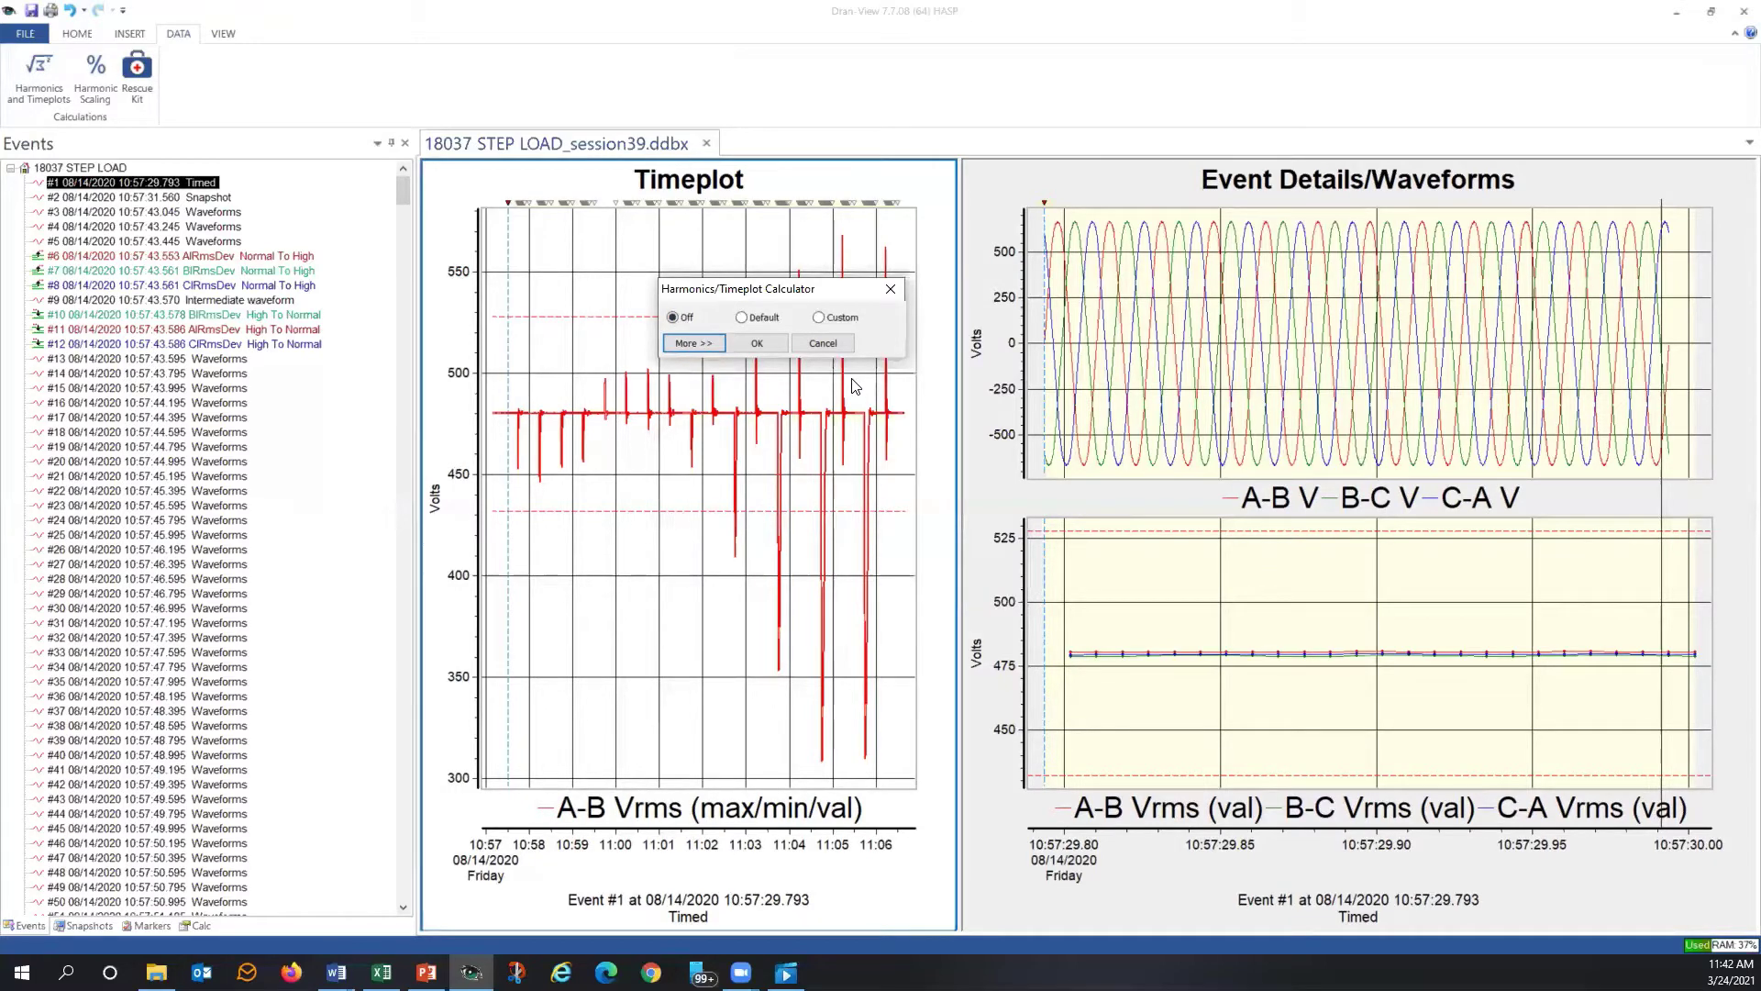
{"action": "left_click", "coordinate": [702, 345]}
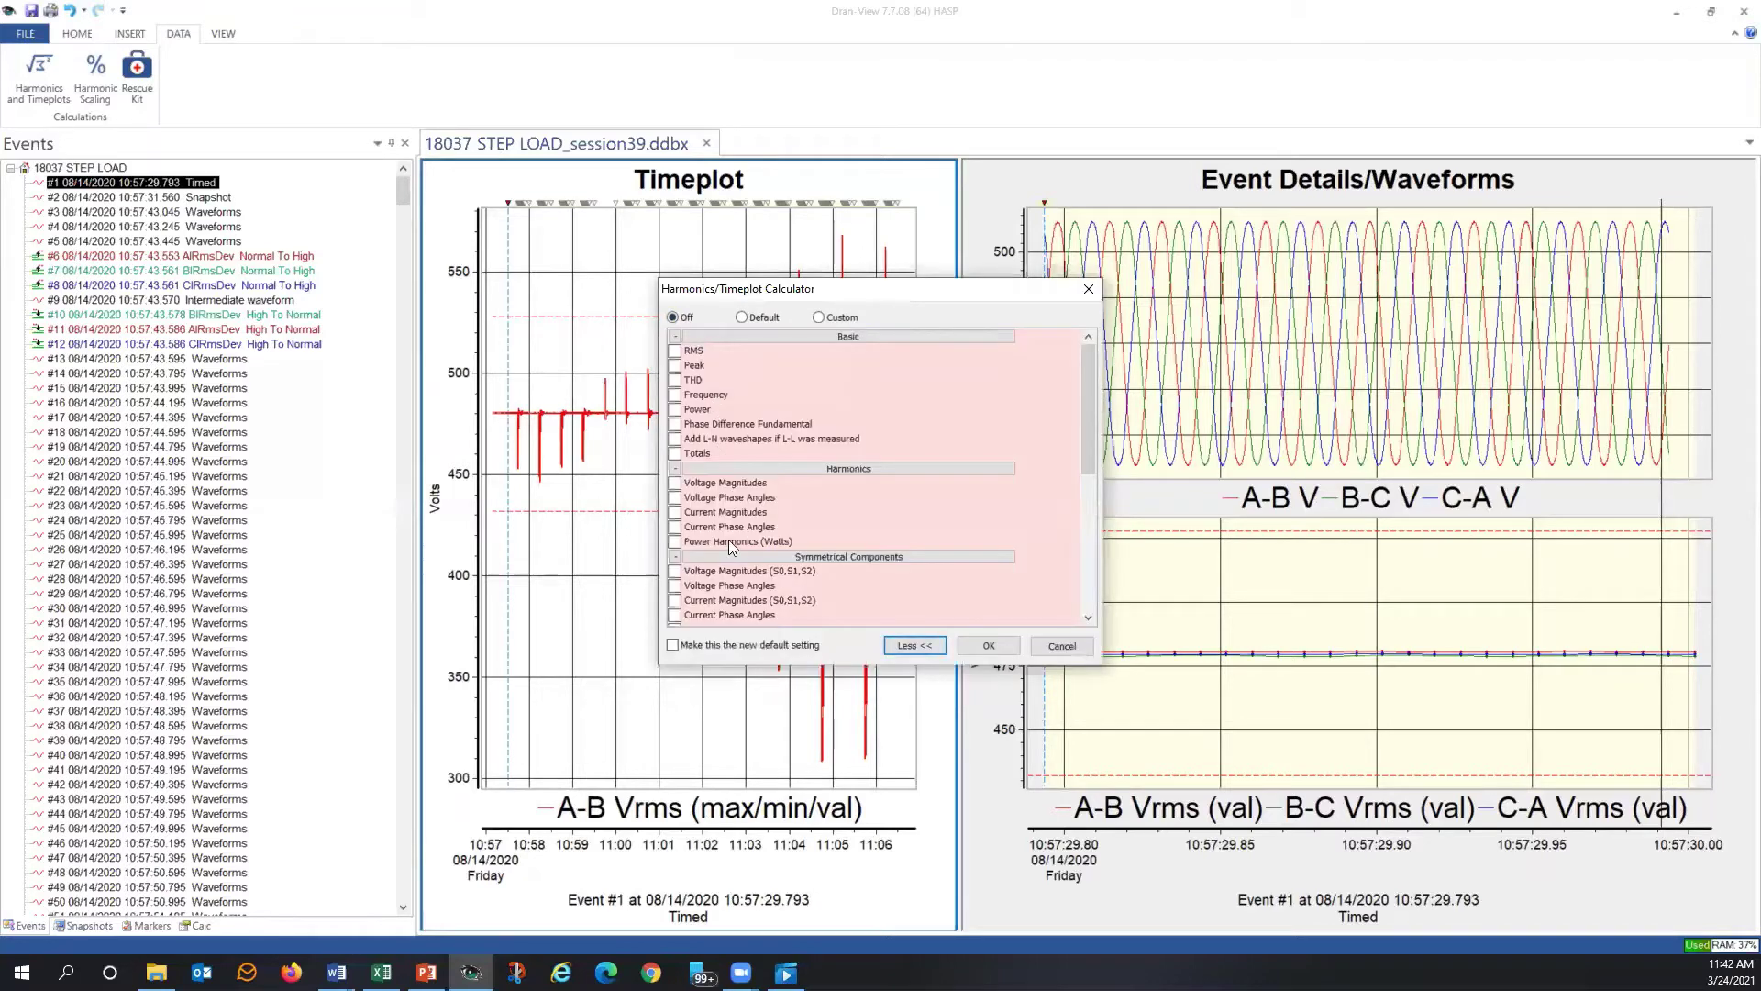
{"action": "scroll", "coordinate": [730, 573], "scroll_direction": "down", "scroll_amount": 10}
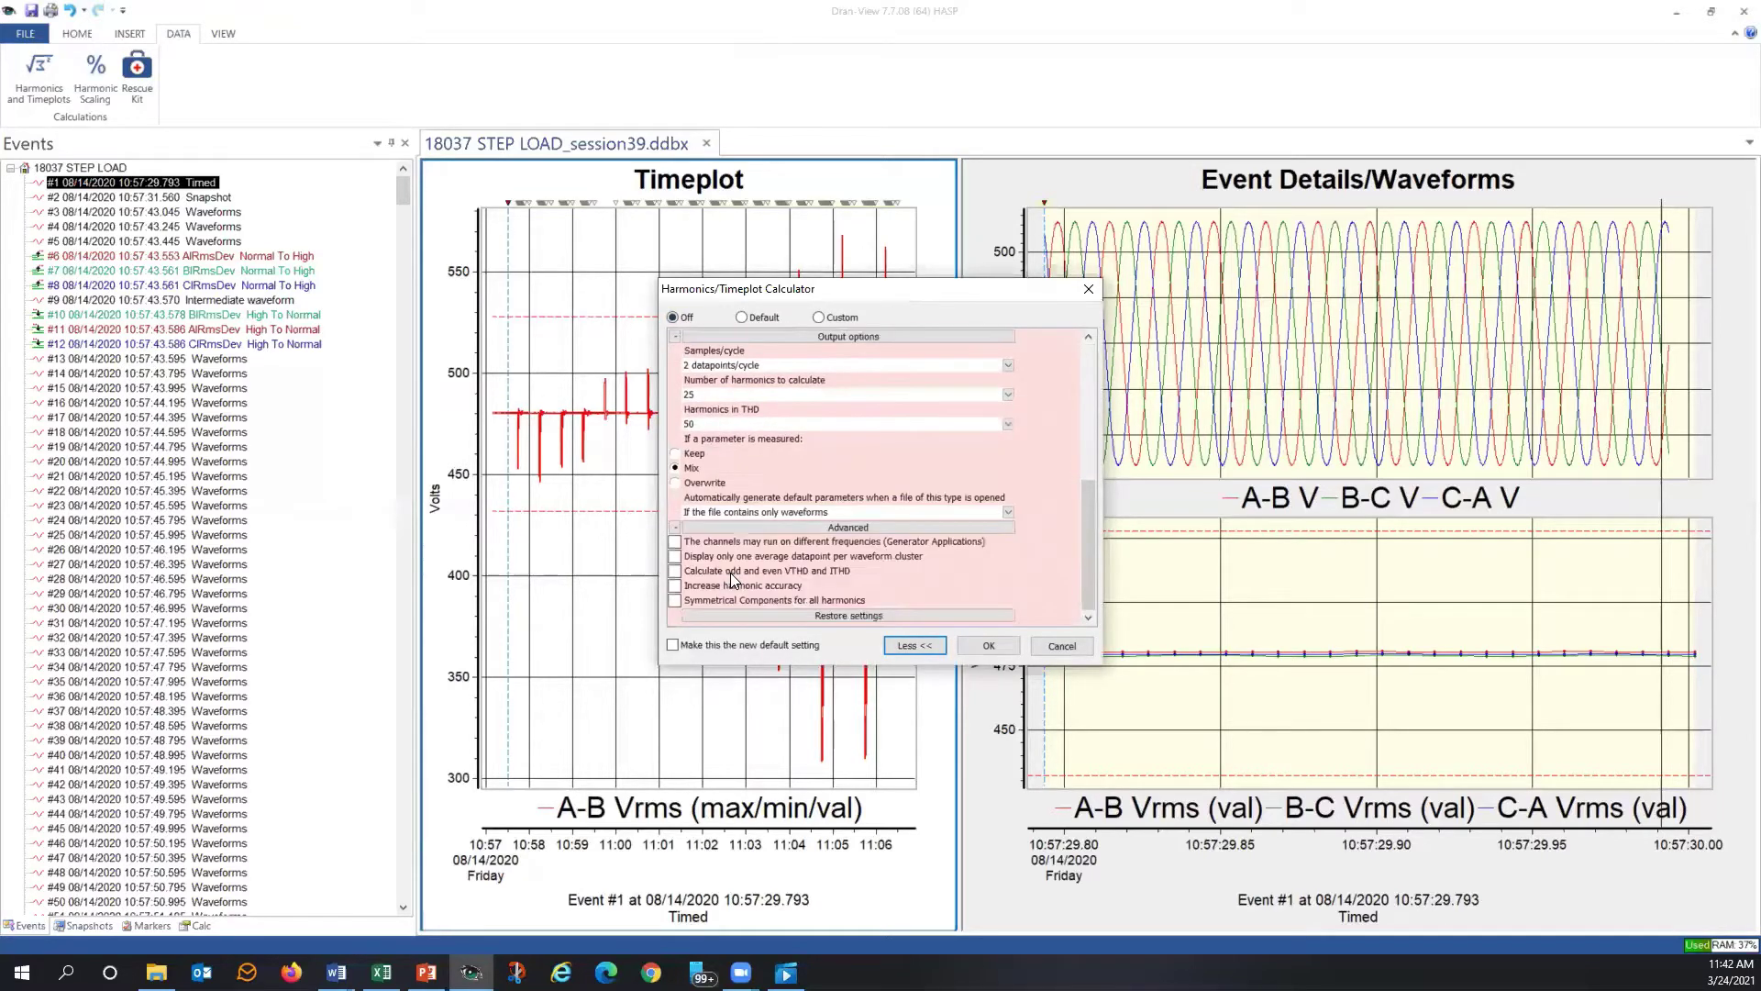
{"action": "scroll", "coordinate": [730, 572], "scroll_direction": "up", "scroll_amount": 10}
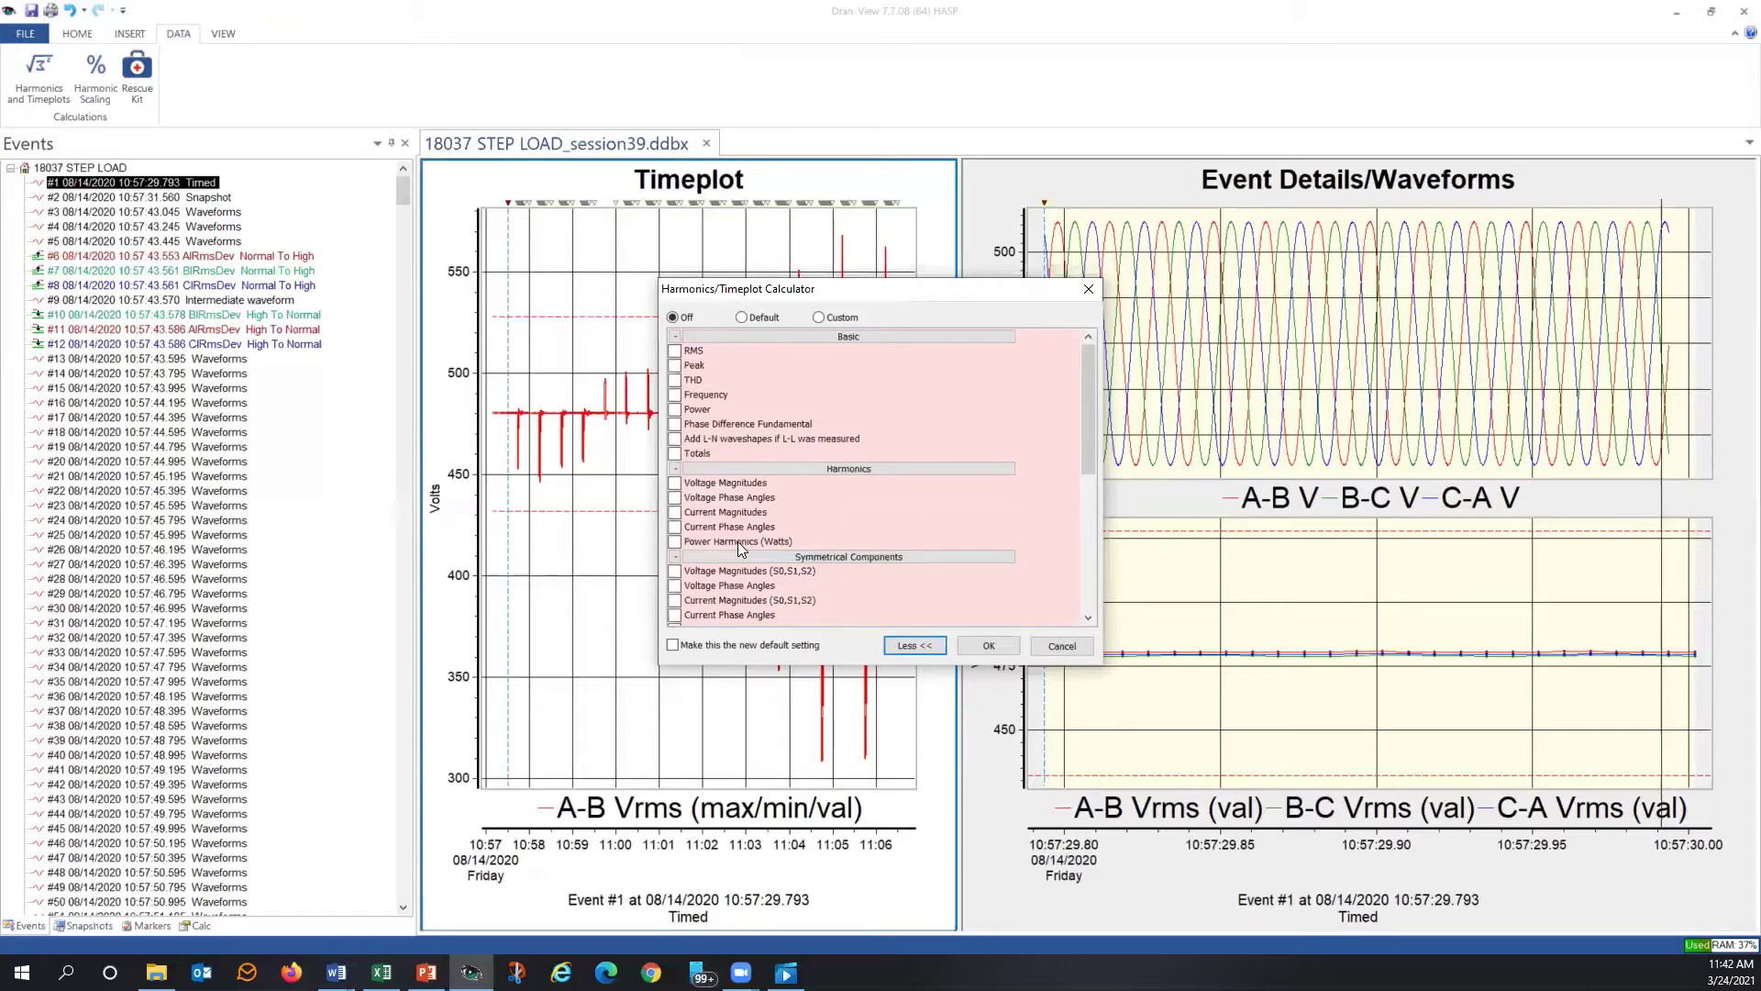
Run the Custom timeplot calculation with only Frequency enabled, clearing RMS, THD, Power, Totals and the voltage and current harmonic magnitudes
{"action": "left_click", "coordinate": [742, 317]}
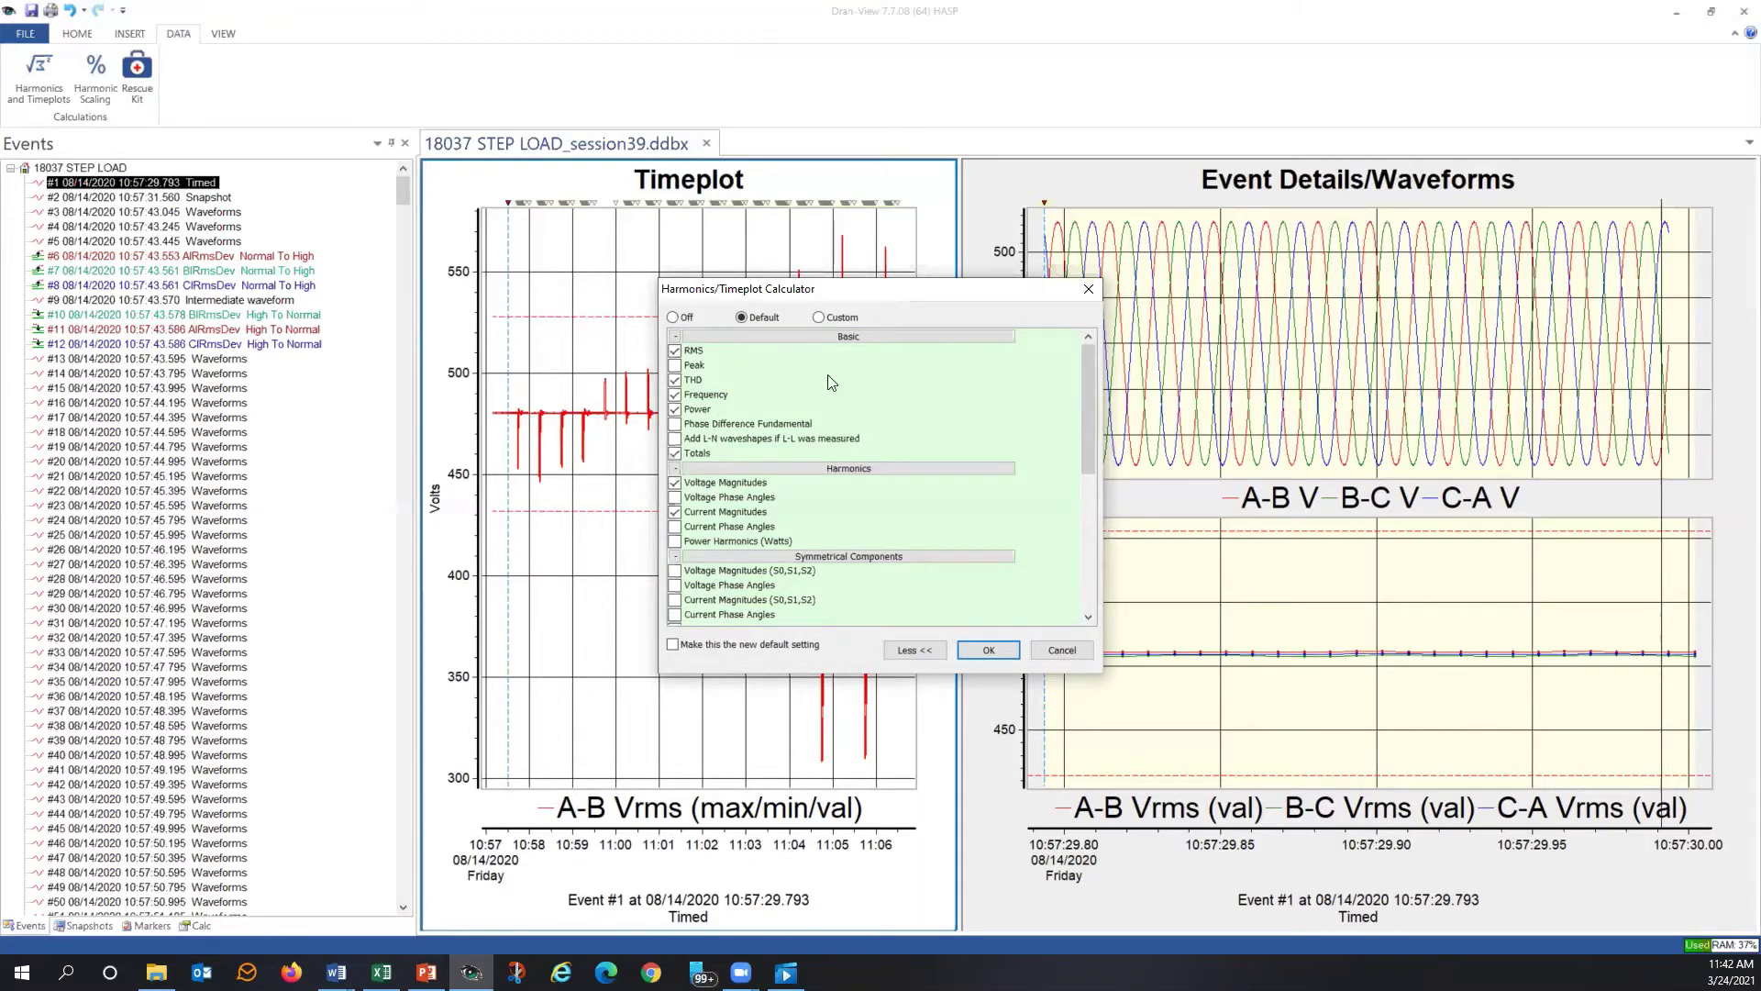
{"action": "left_click", "coordinate": [828, 317]}
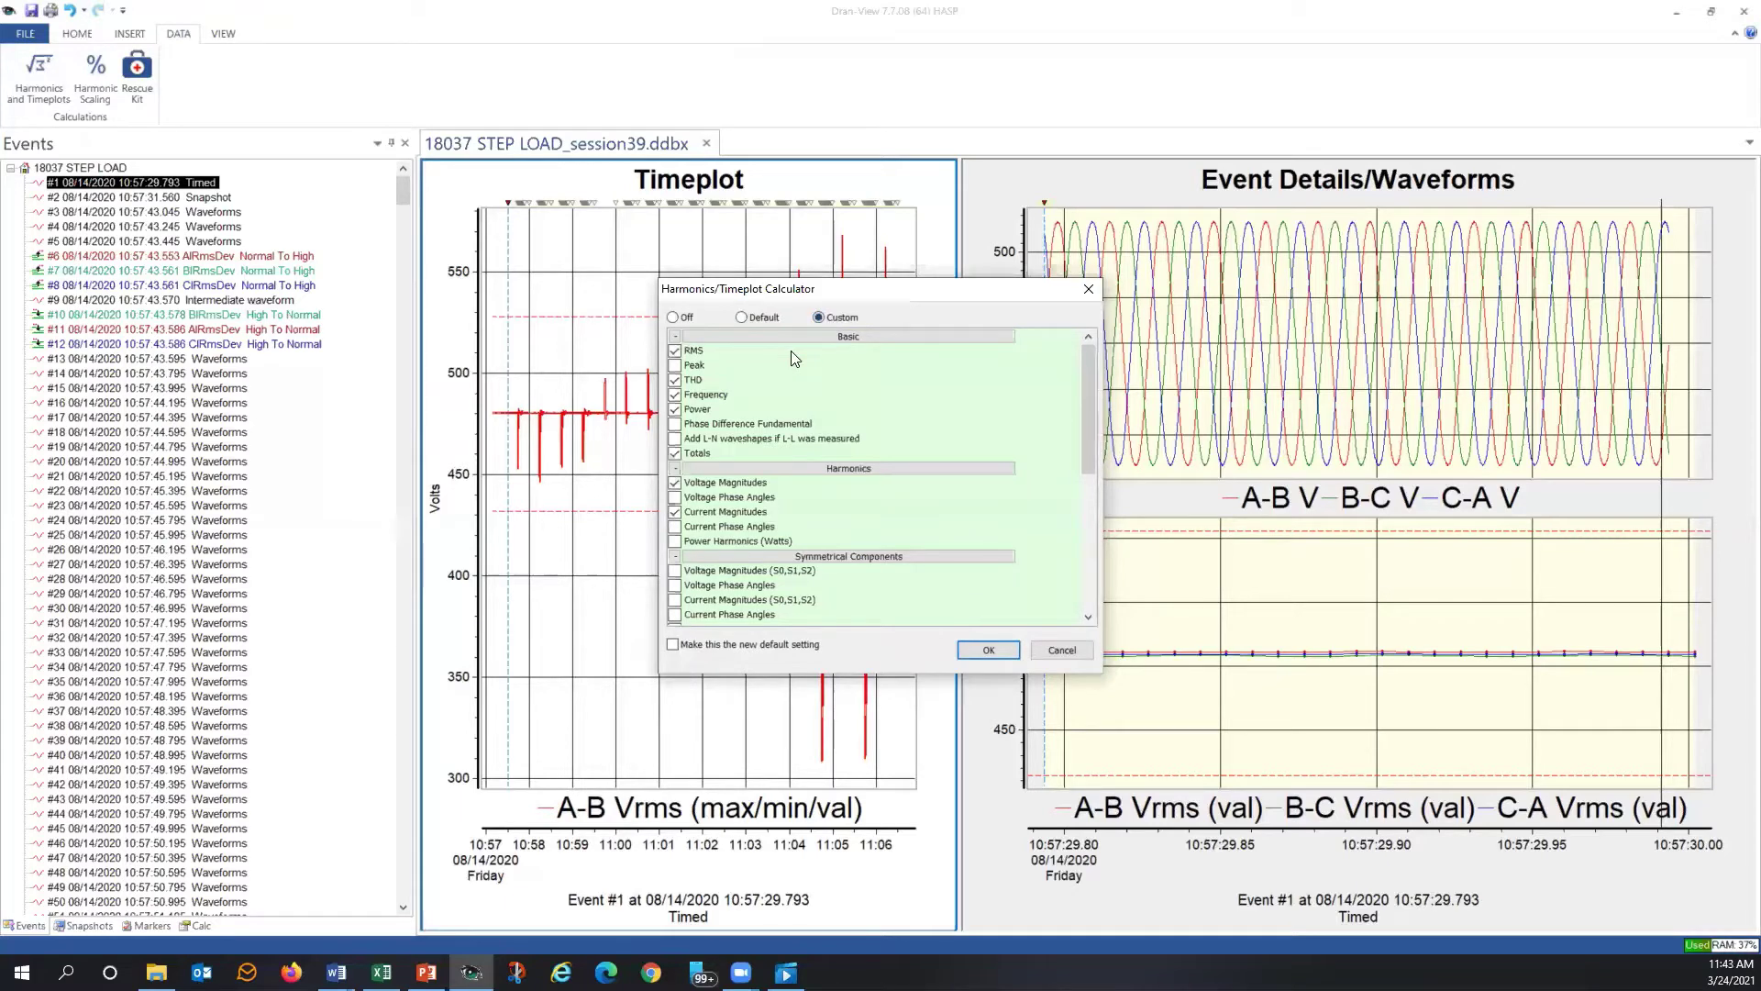
{"action": "left_click", "coordinate": [675, 352]}
{"action": "left_click", "coordinate": [676, 352]}
{"action": "left_click", "coordinate": [675, 352]}
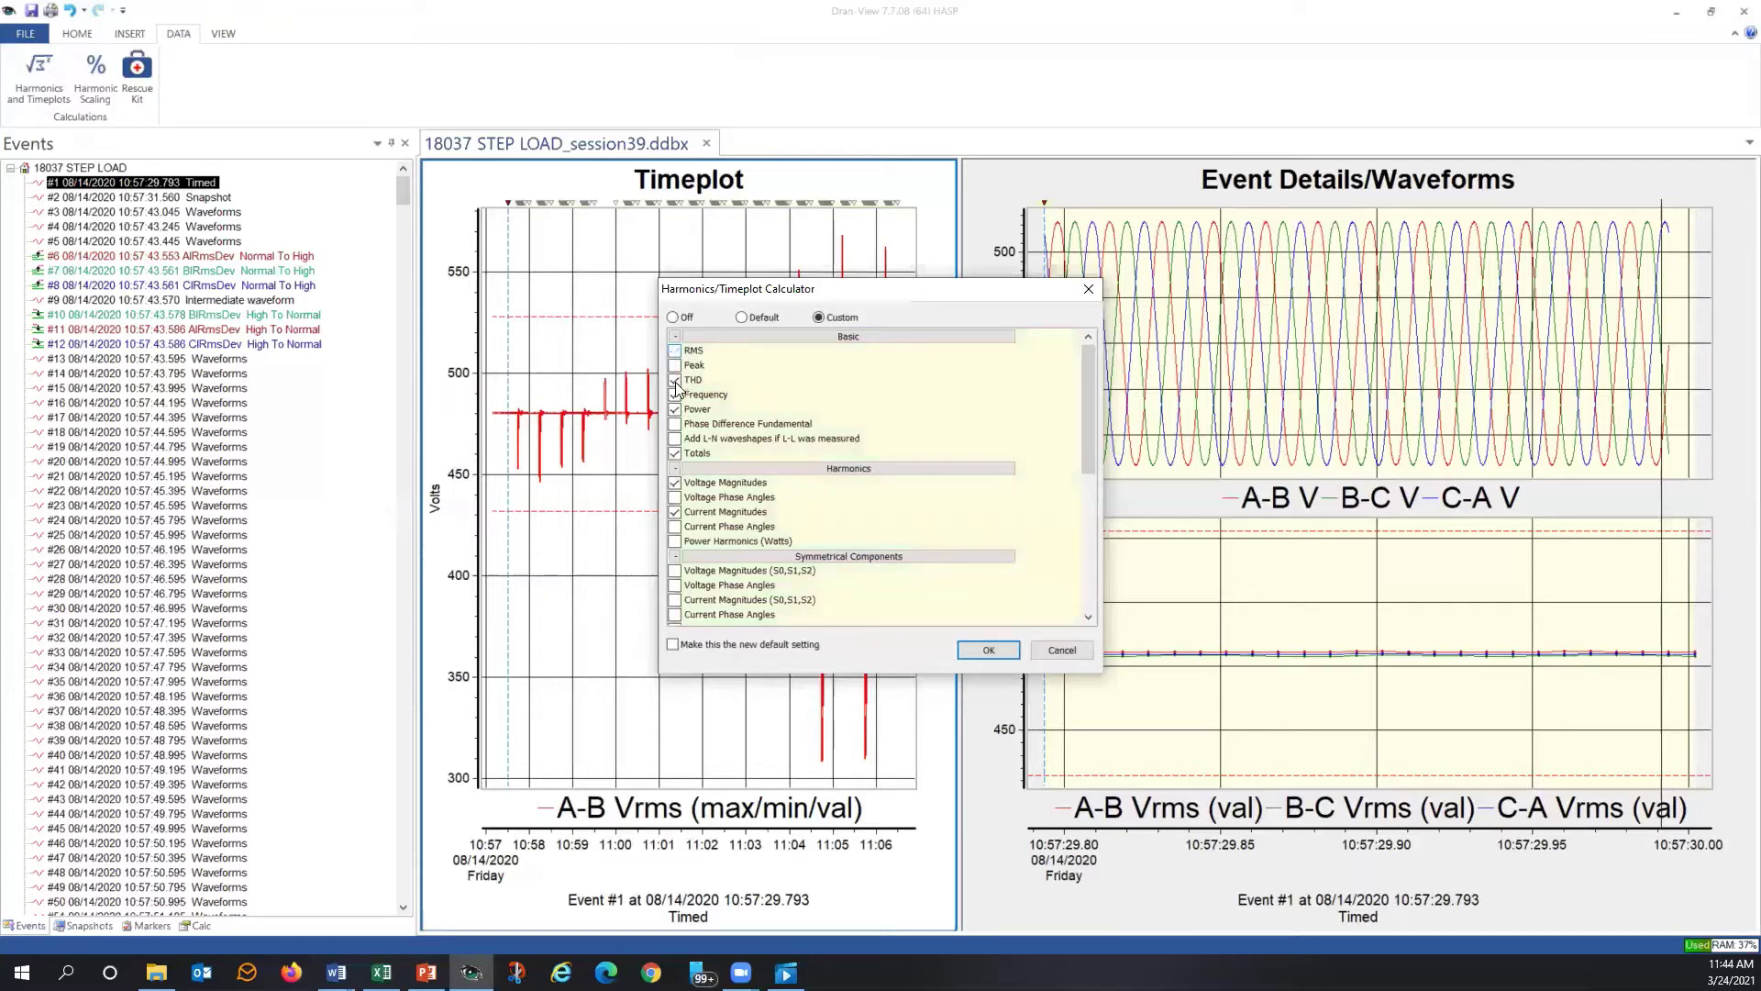
{"action": "left_click", "coordinate": [675, 380]}
{"action": "left_click", "coordinate": [676, 410]}
{"action": "left_click", "coordinate": [676, 453]}
{"action": "scroll", "coordinate": [719, 513], "scroll_direction": "down", "scroll_amount": 10}
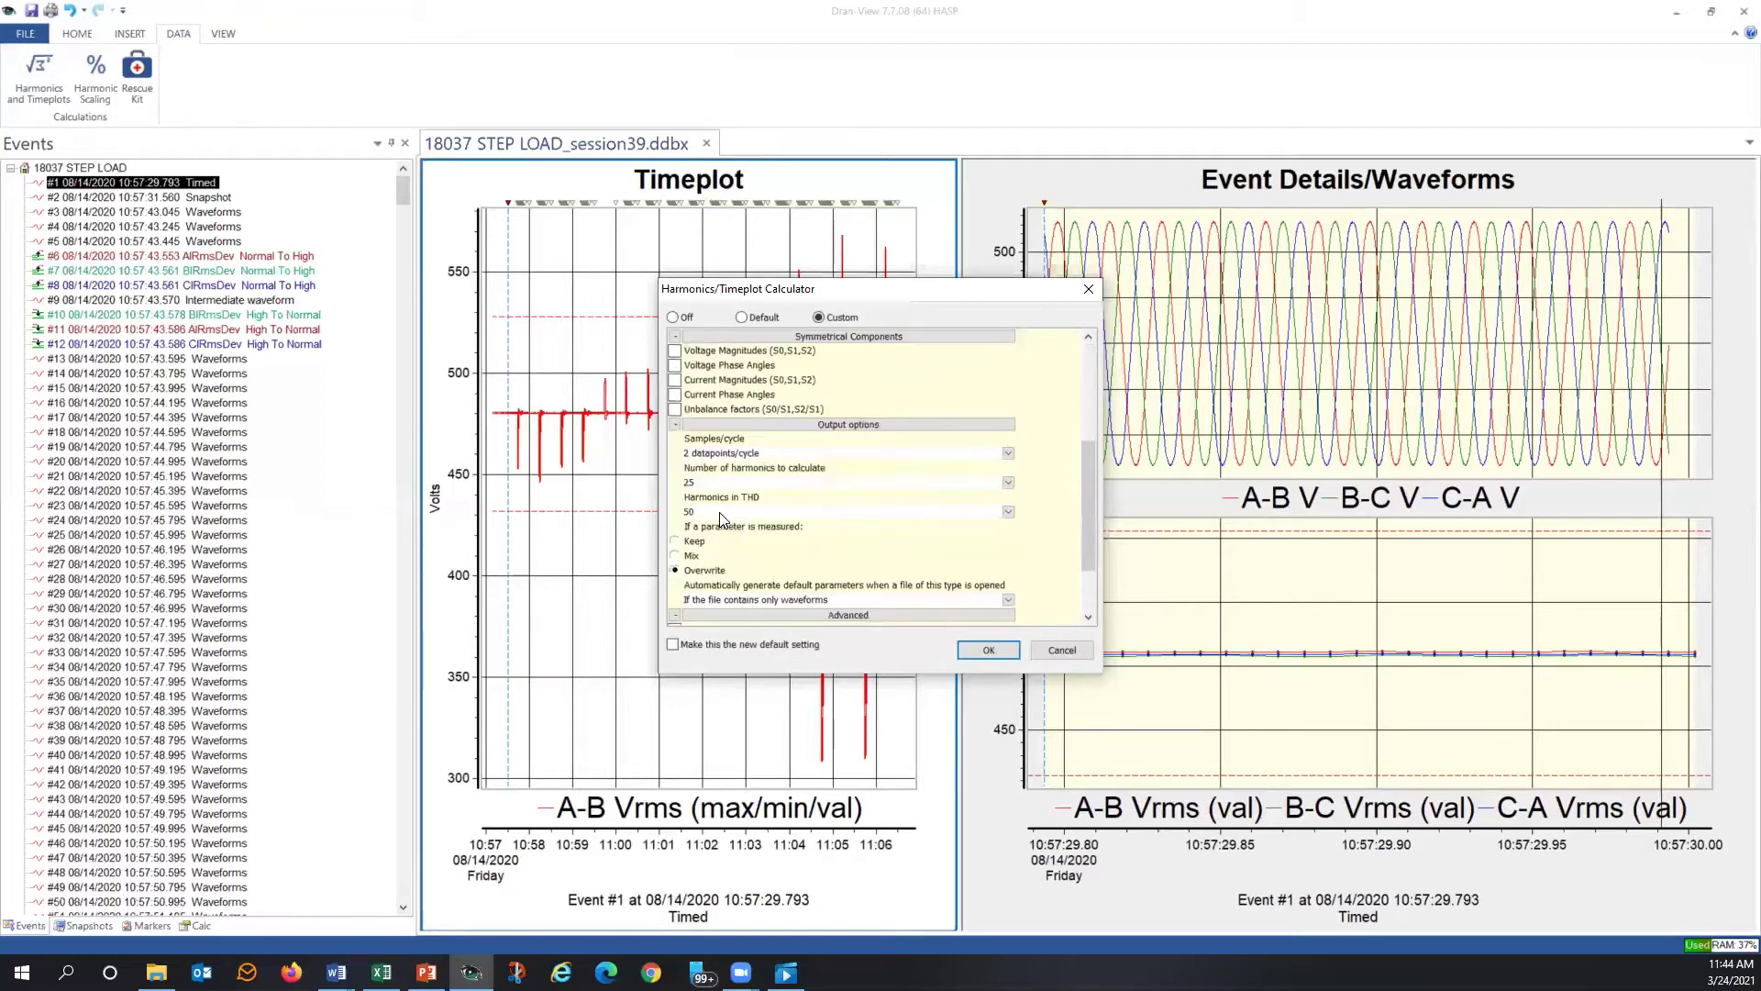
{"action": "scroll", "coordinate": [719, 515], "scroll_direction": "up", "scroll_amount": 10}
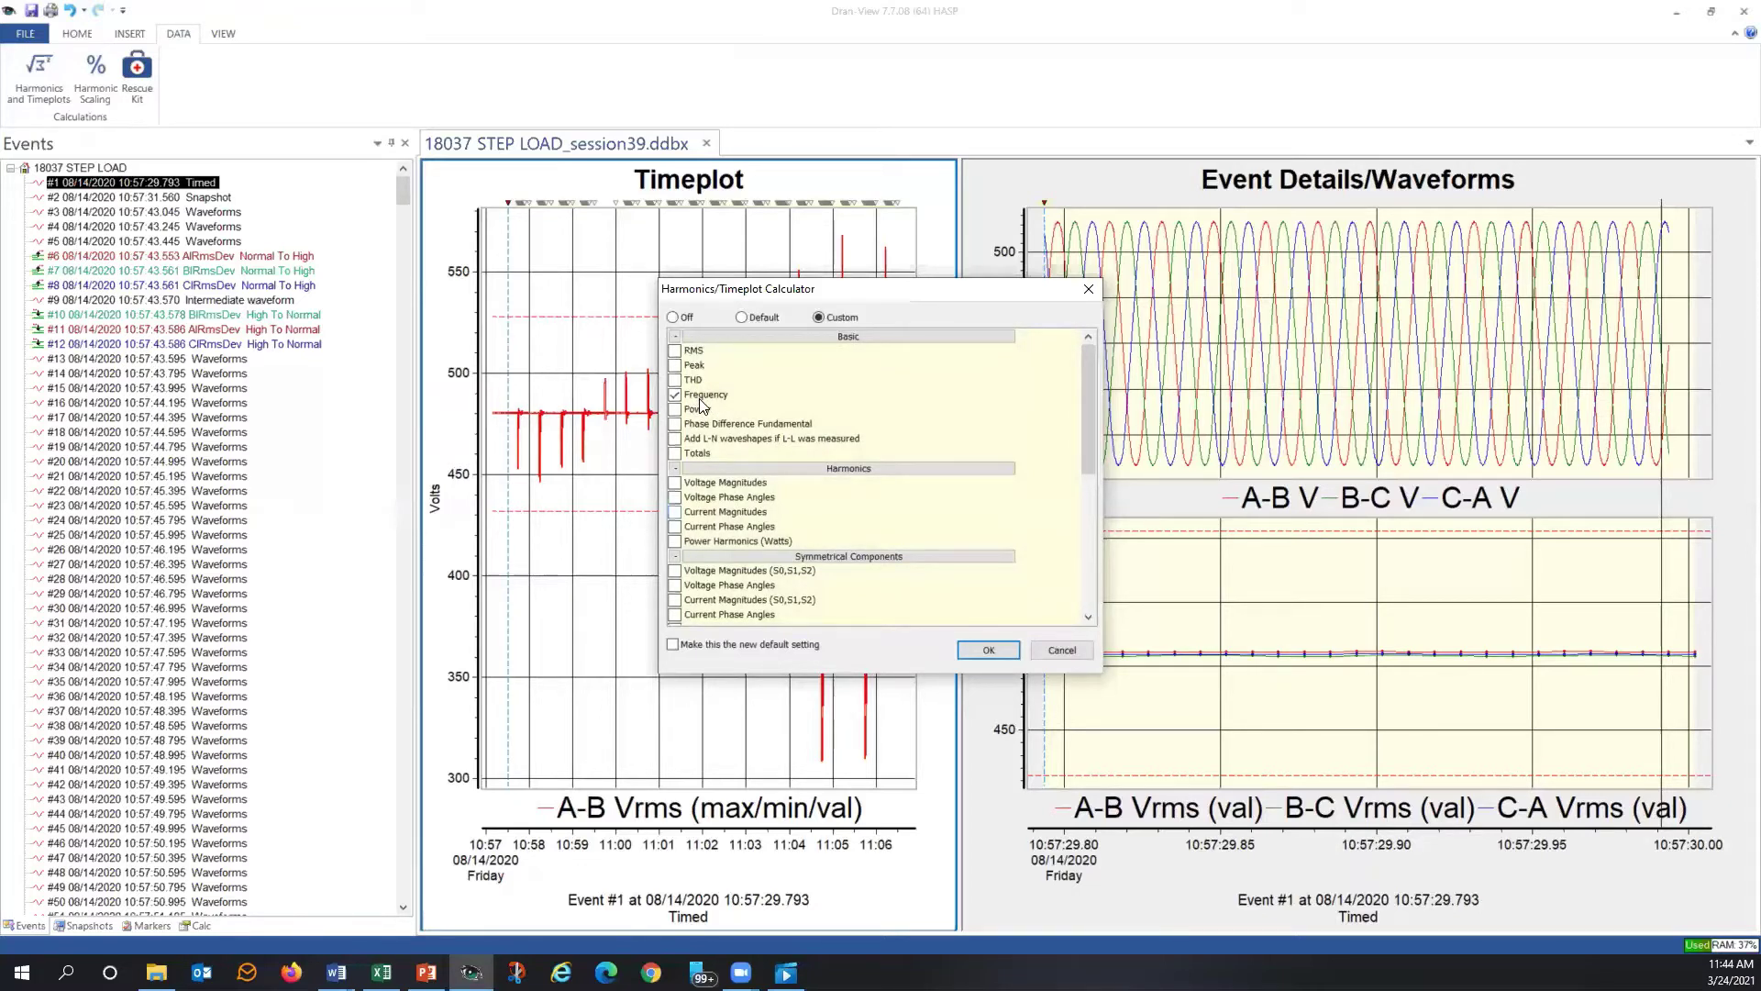
{"action": "left_click", "coordinate": [987, 650]}
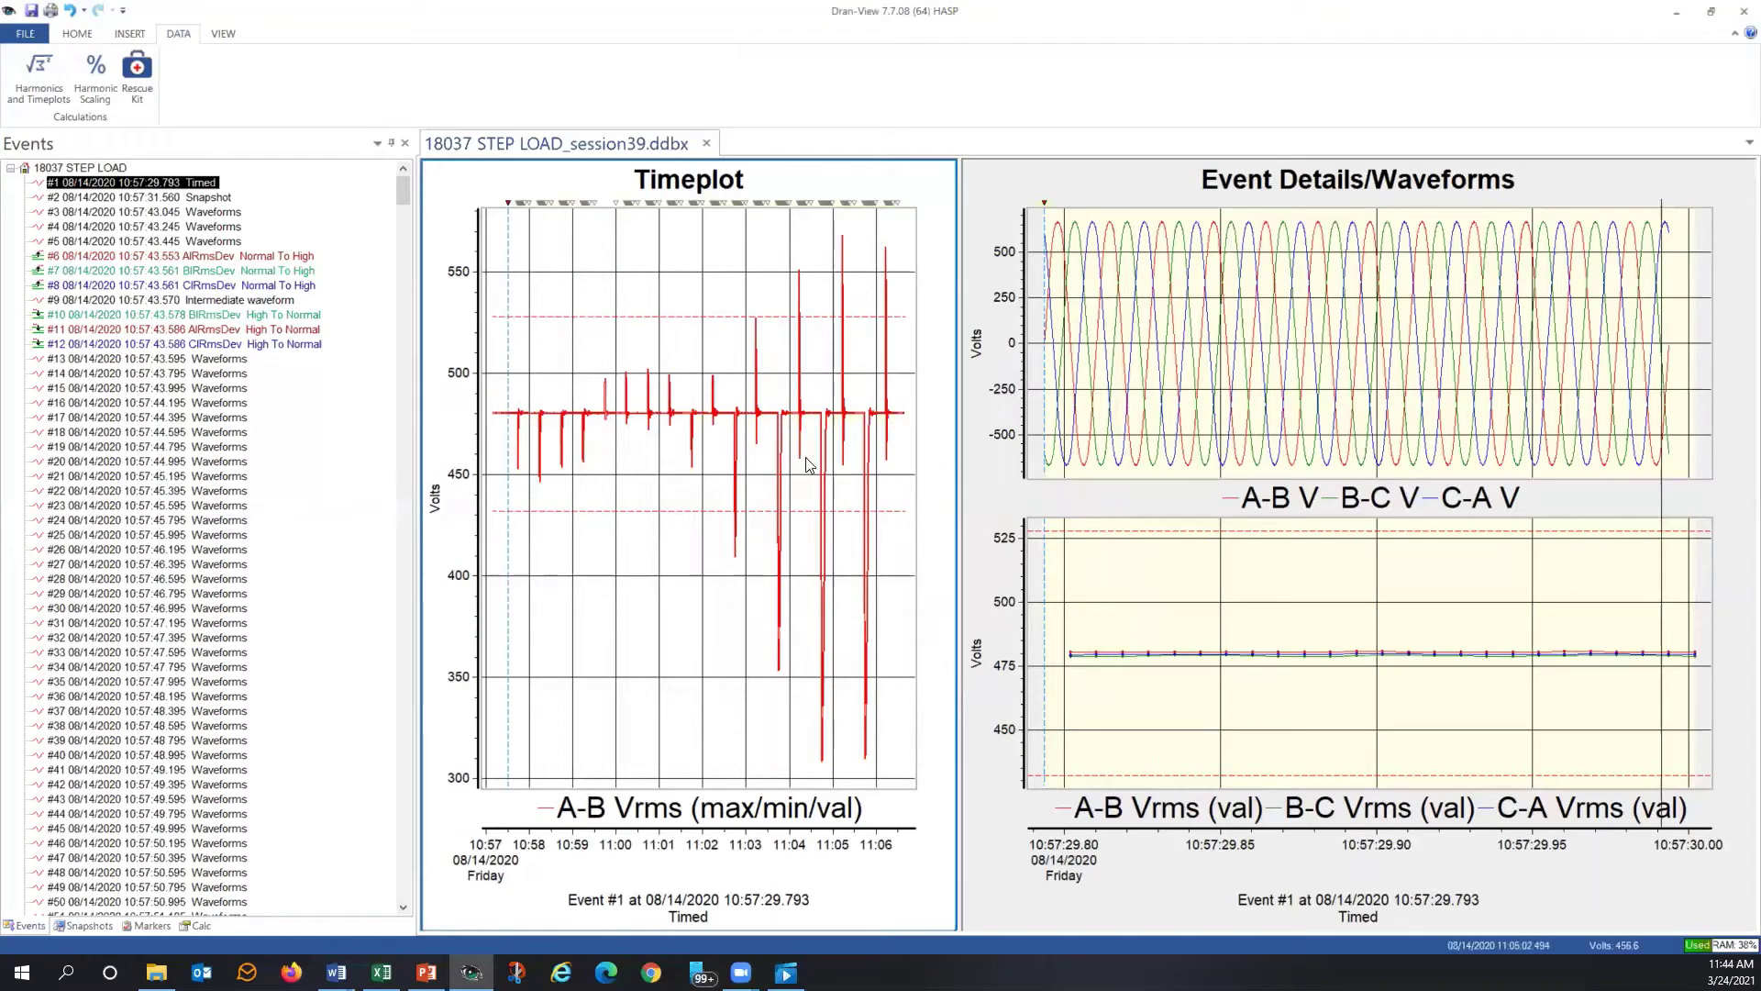
Add the A Irms, A-B Freq and TOT Freq channels to the Timeplot chart
{"action": "mouse_move", "coordinate": [731, 501]}
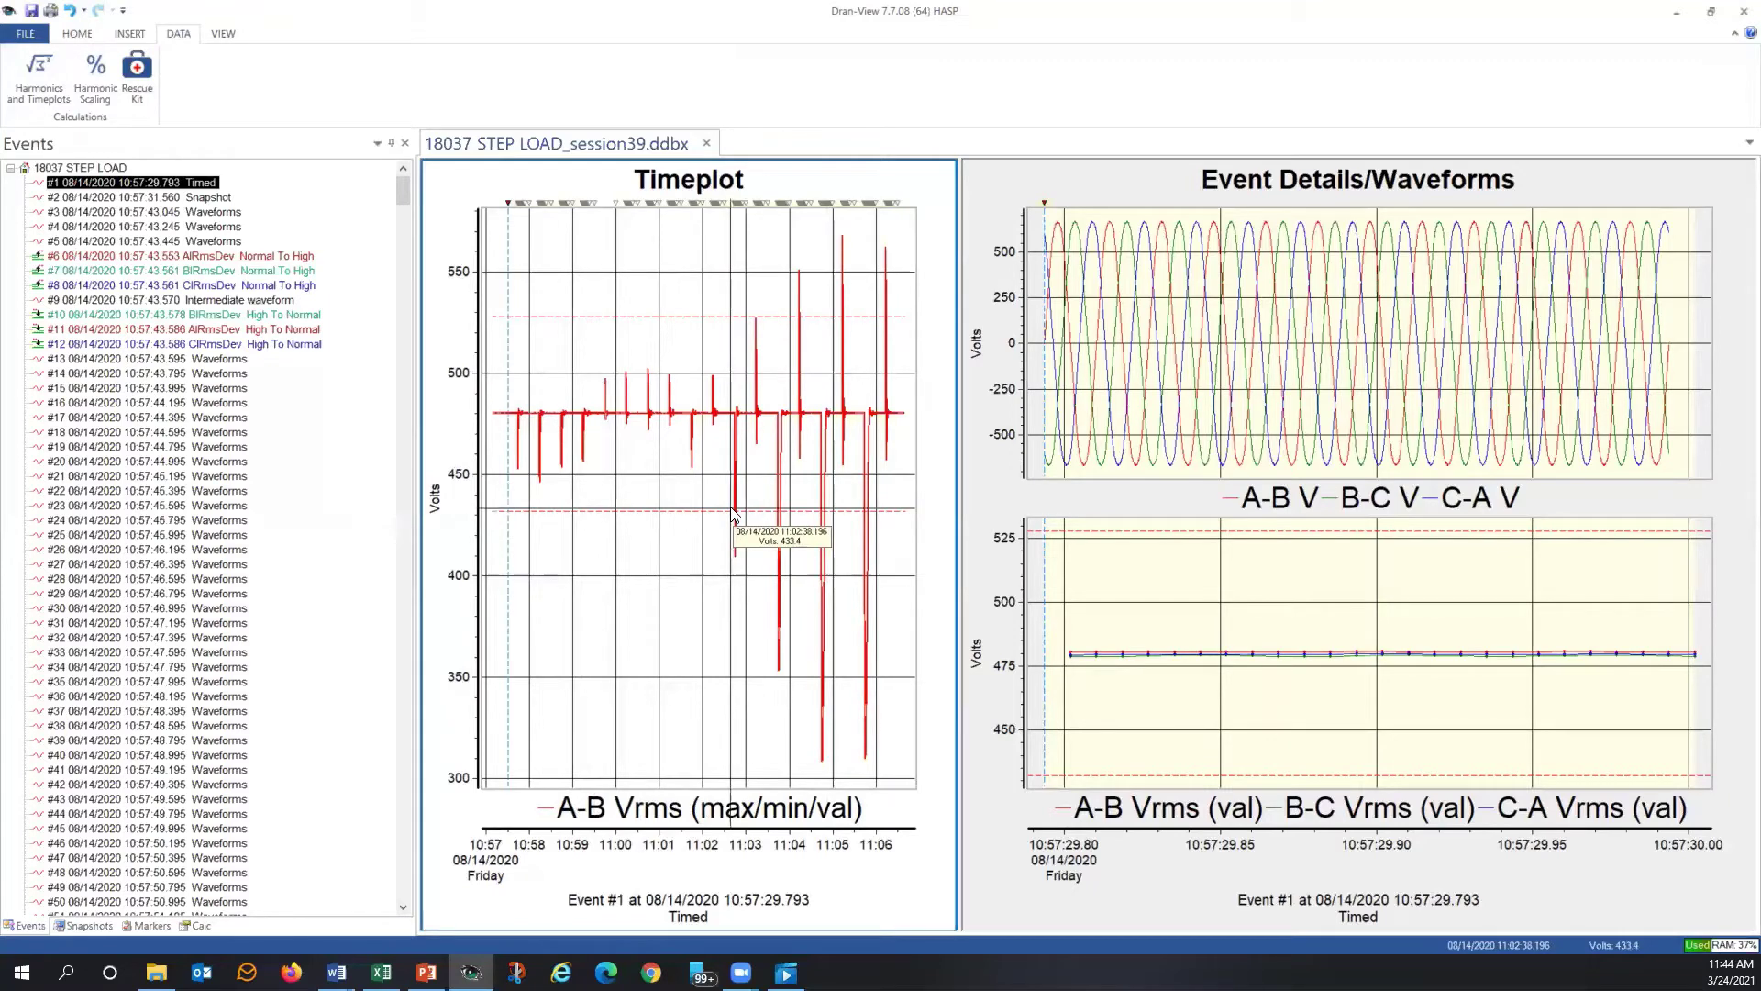
{"action": "right_click", "coordinate": [635, 295]}
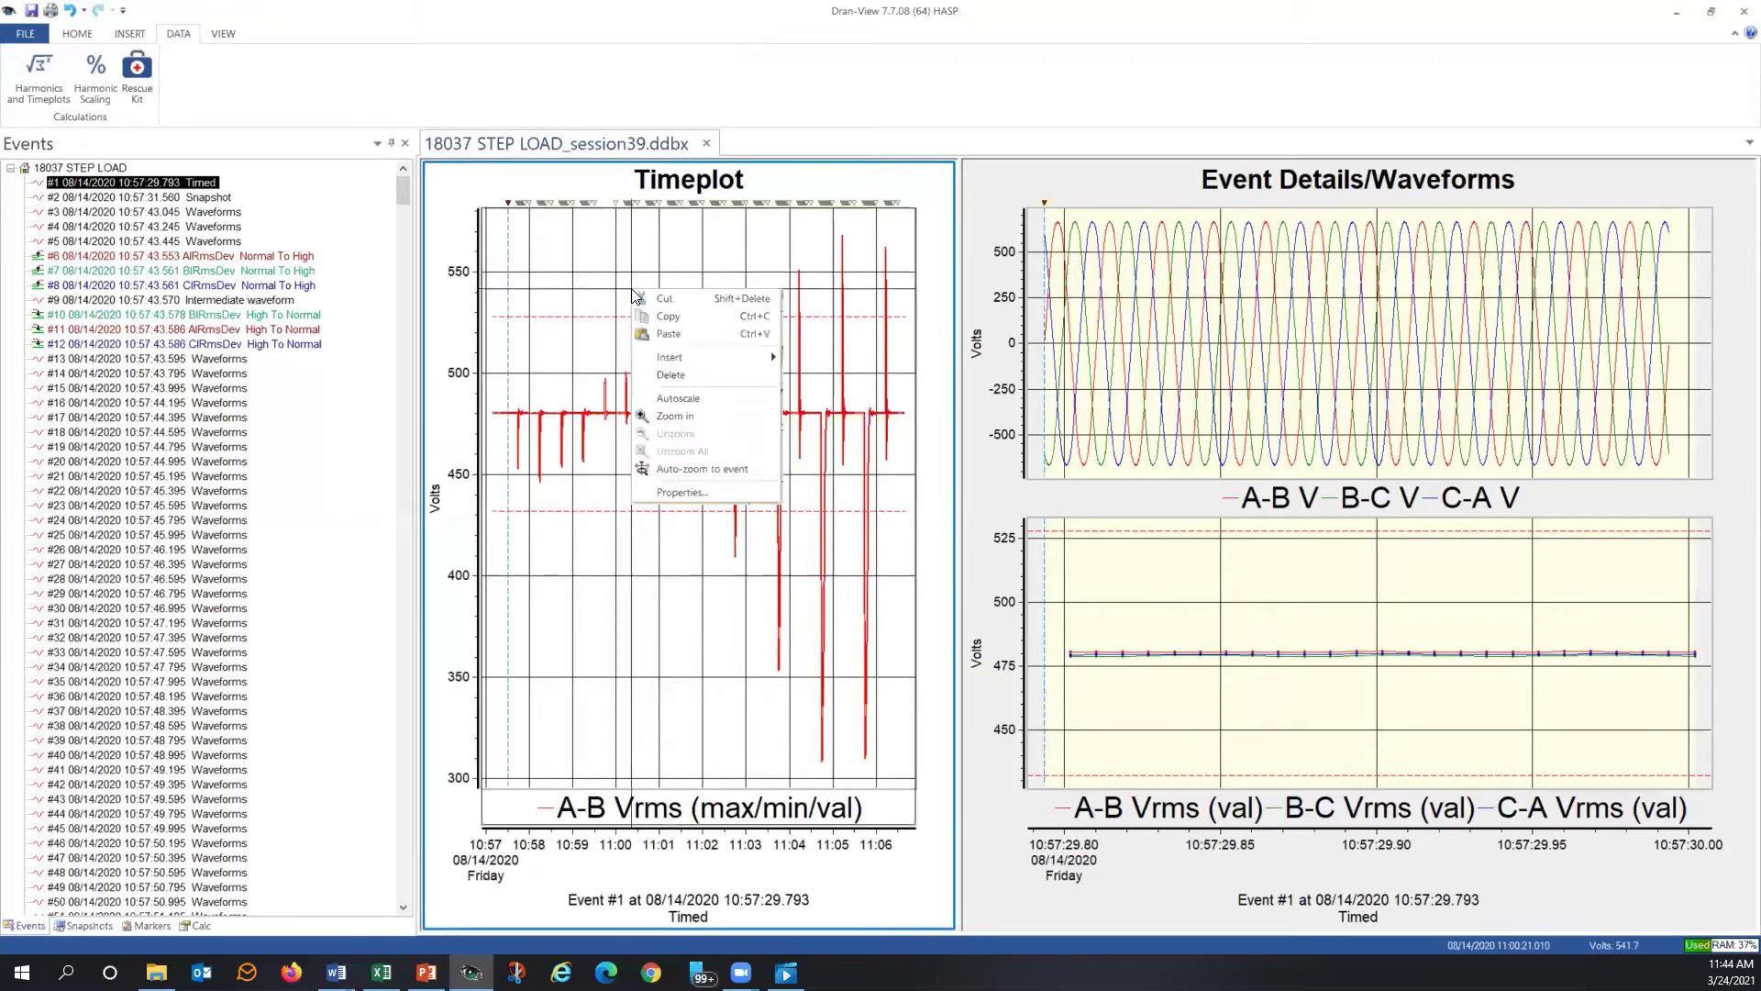
{"action": "left_click", "coordinate": [684, 493]}
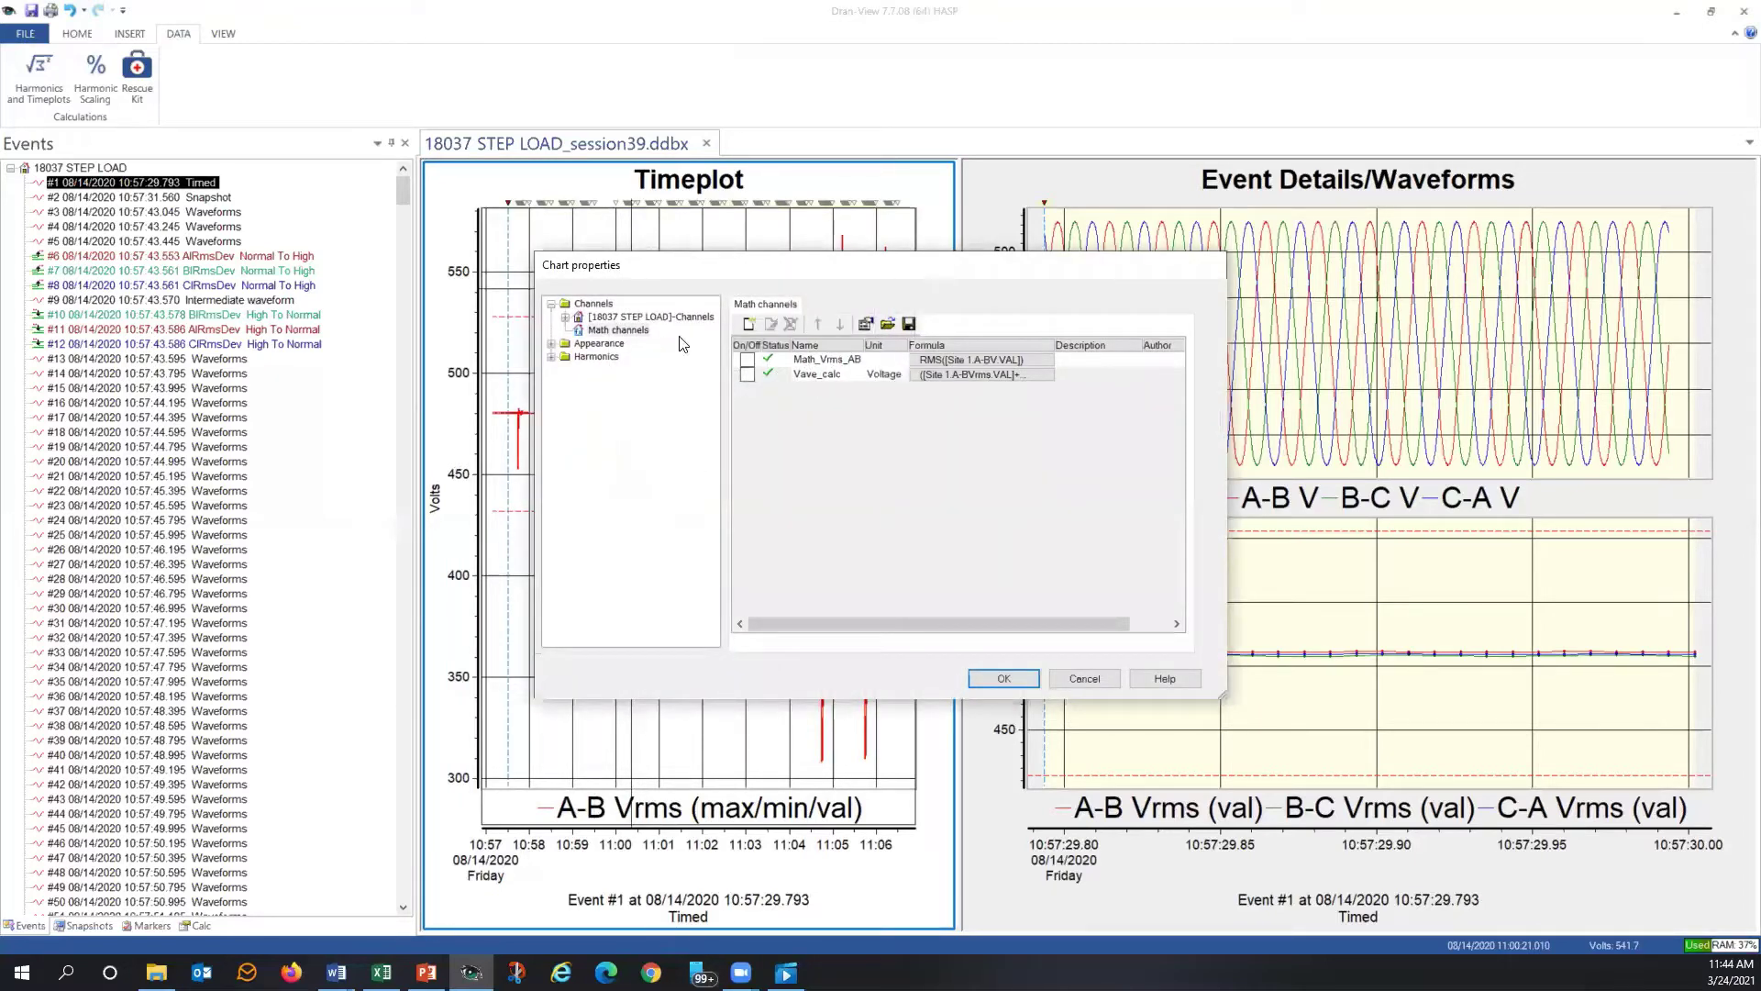
{"action": "left_click", "coordinate": [588, 318]}
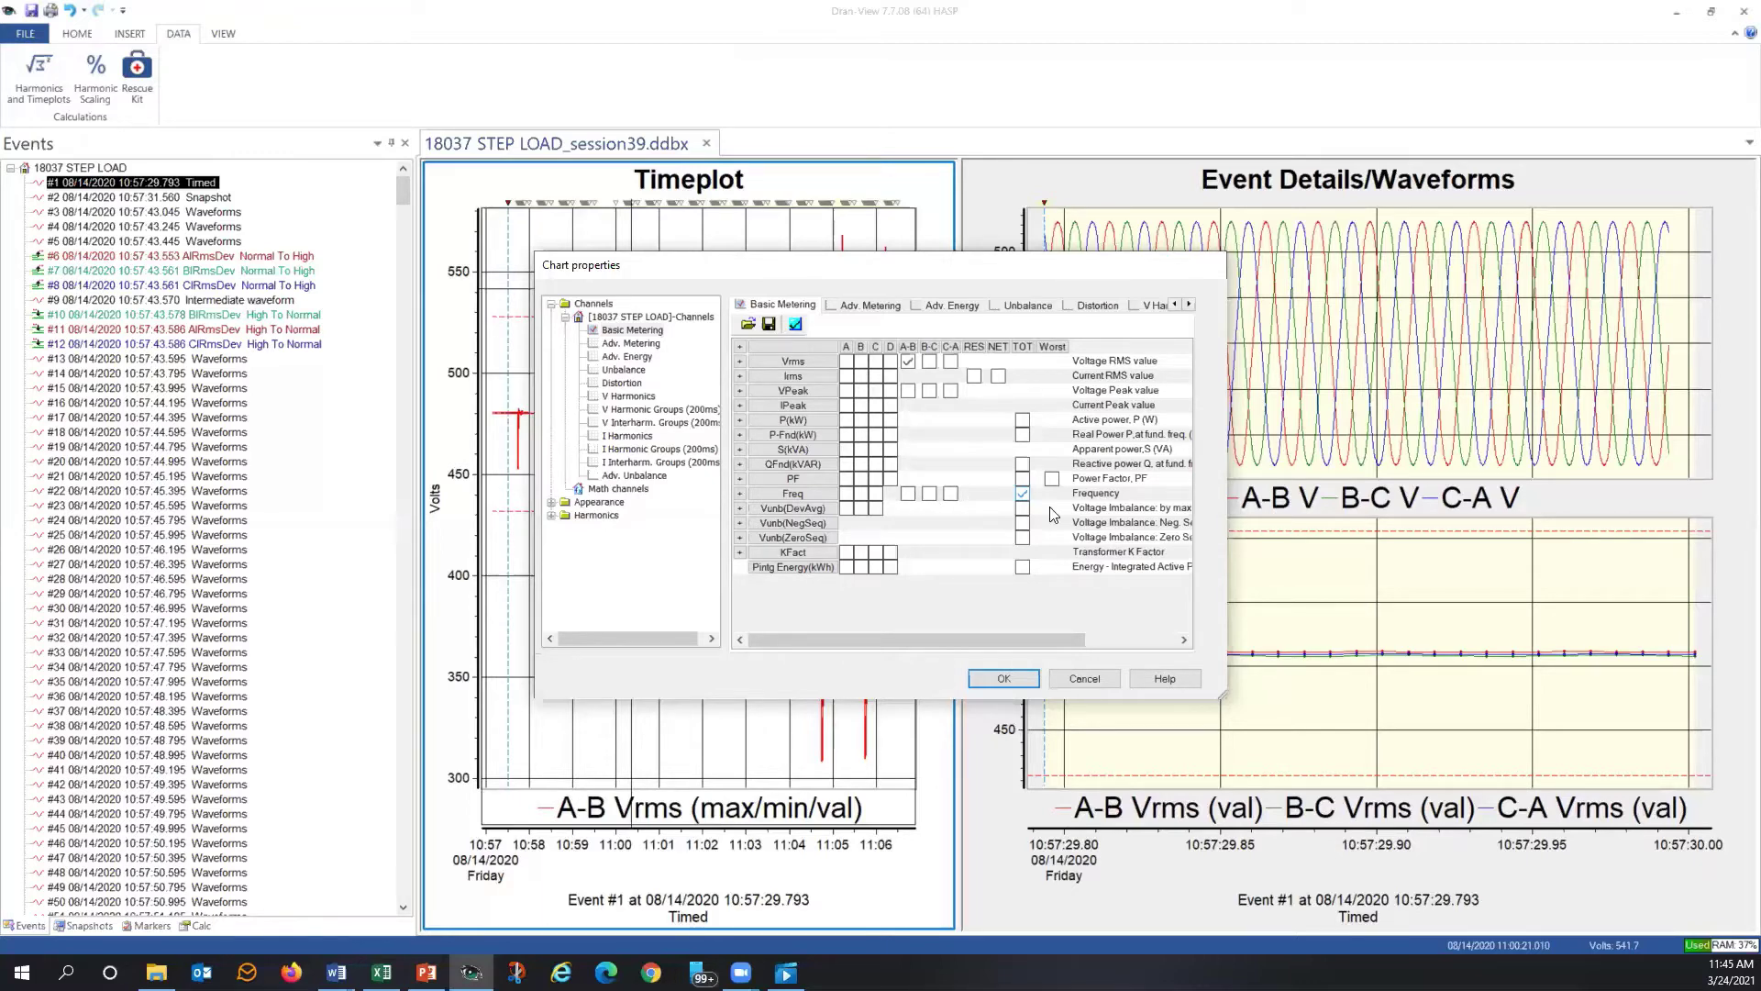
{"action": "left_click", "coordinate": [908, 494]}
{"action": "left_click", "coordinate": [1005, 679]}
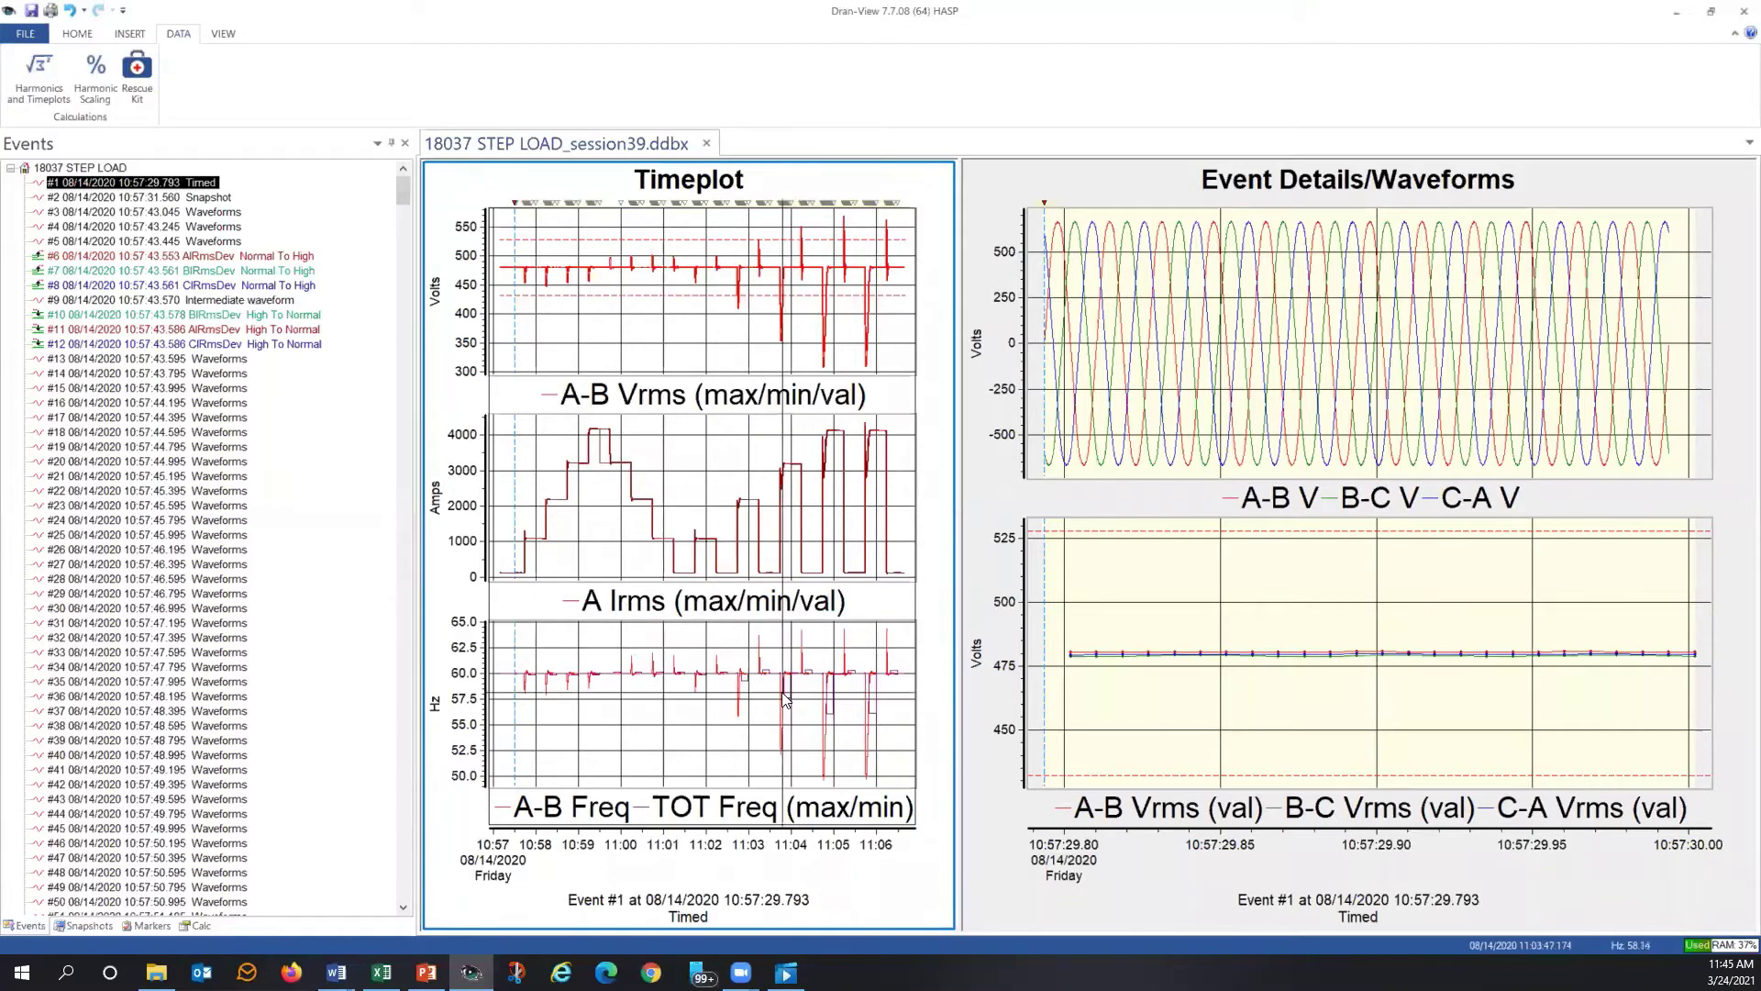
Remove the A-B Vrms and A Irms channels from the Timeplot chart so that it plots only A-B Freq and TOT Freq
{"action": "mouse_move", "coordinate": [770, 676]}
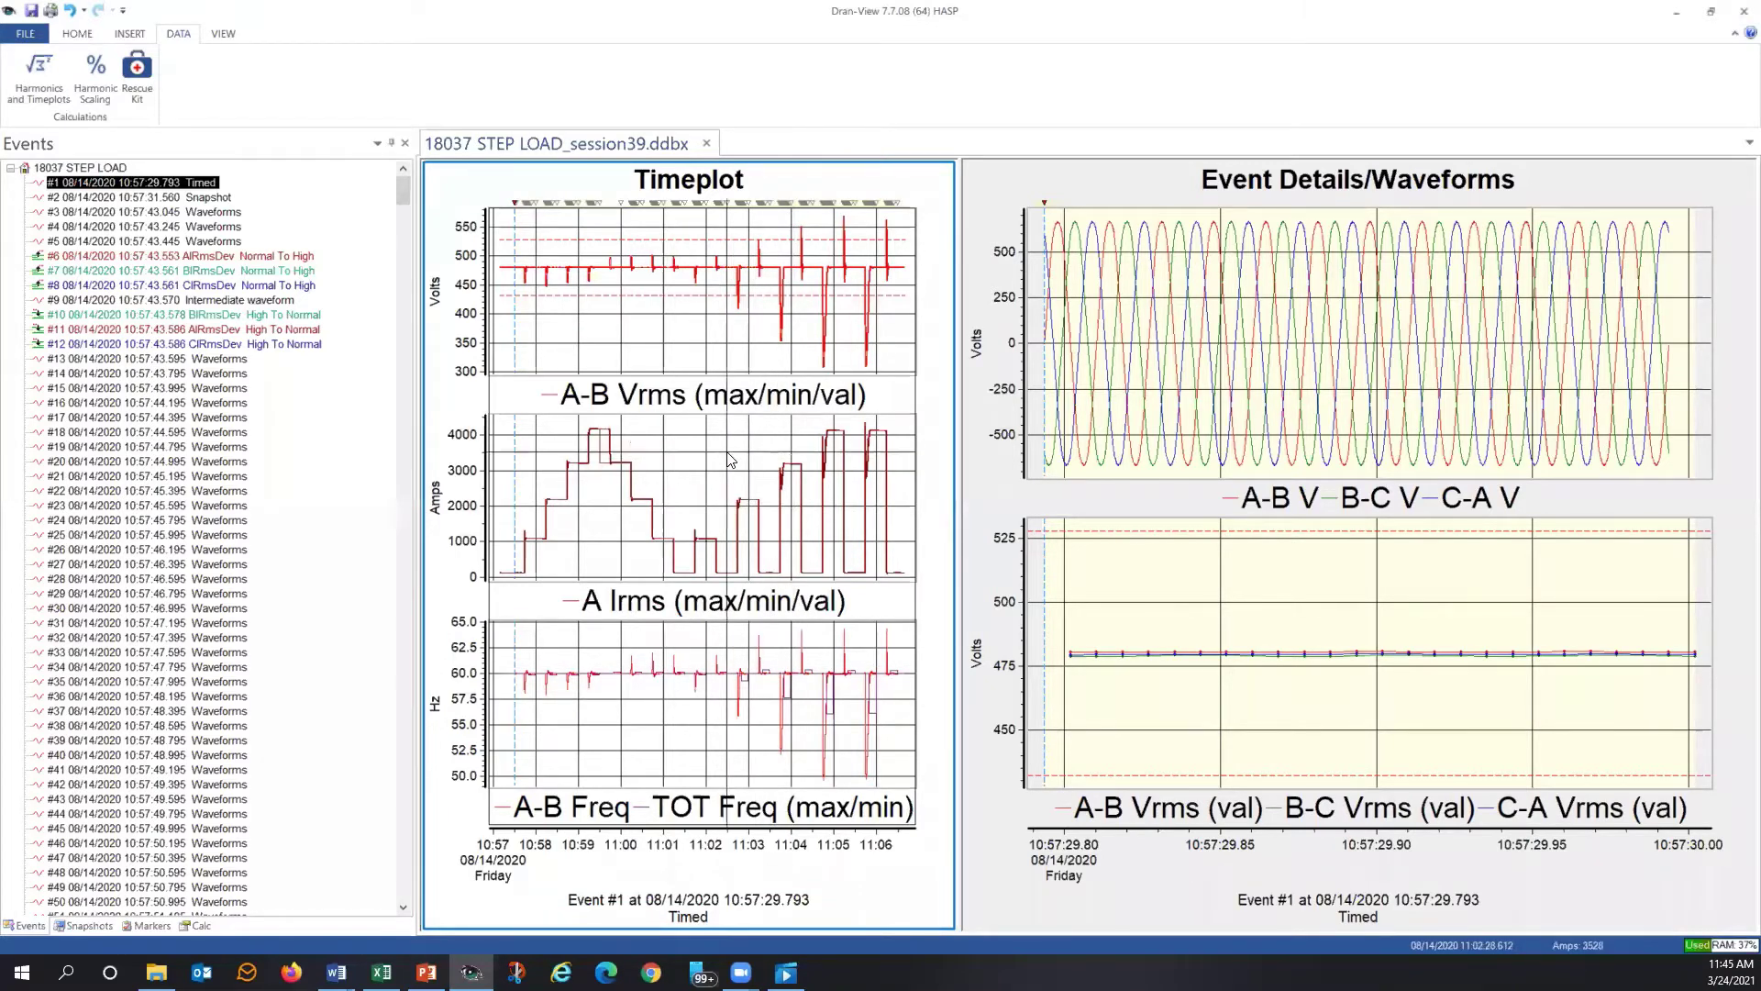
{"action": "right_click", "coordinate": [731, 461]}
{"action": "left_click", "coordinate": [770, 658]}
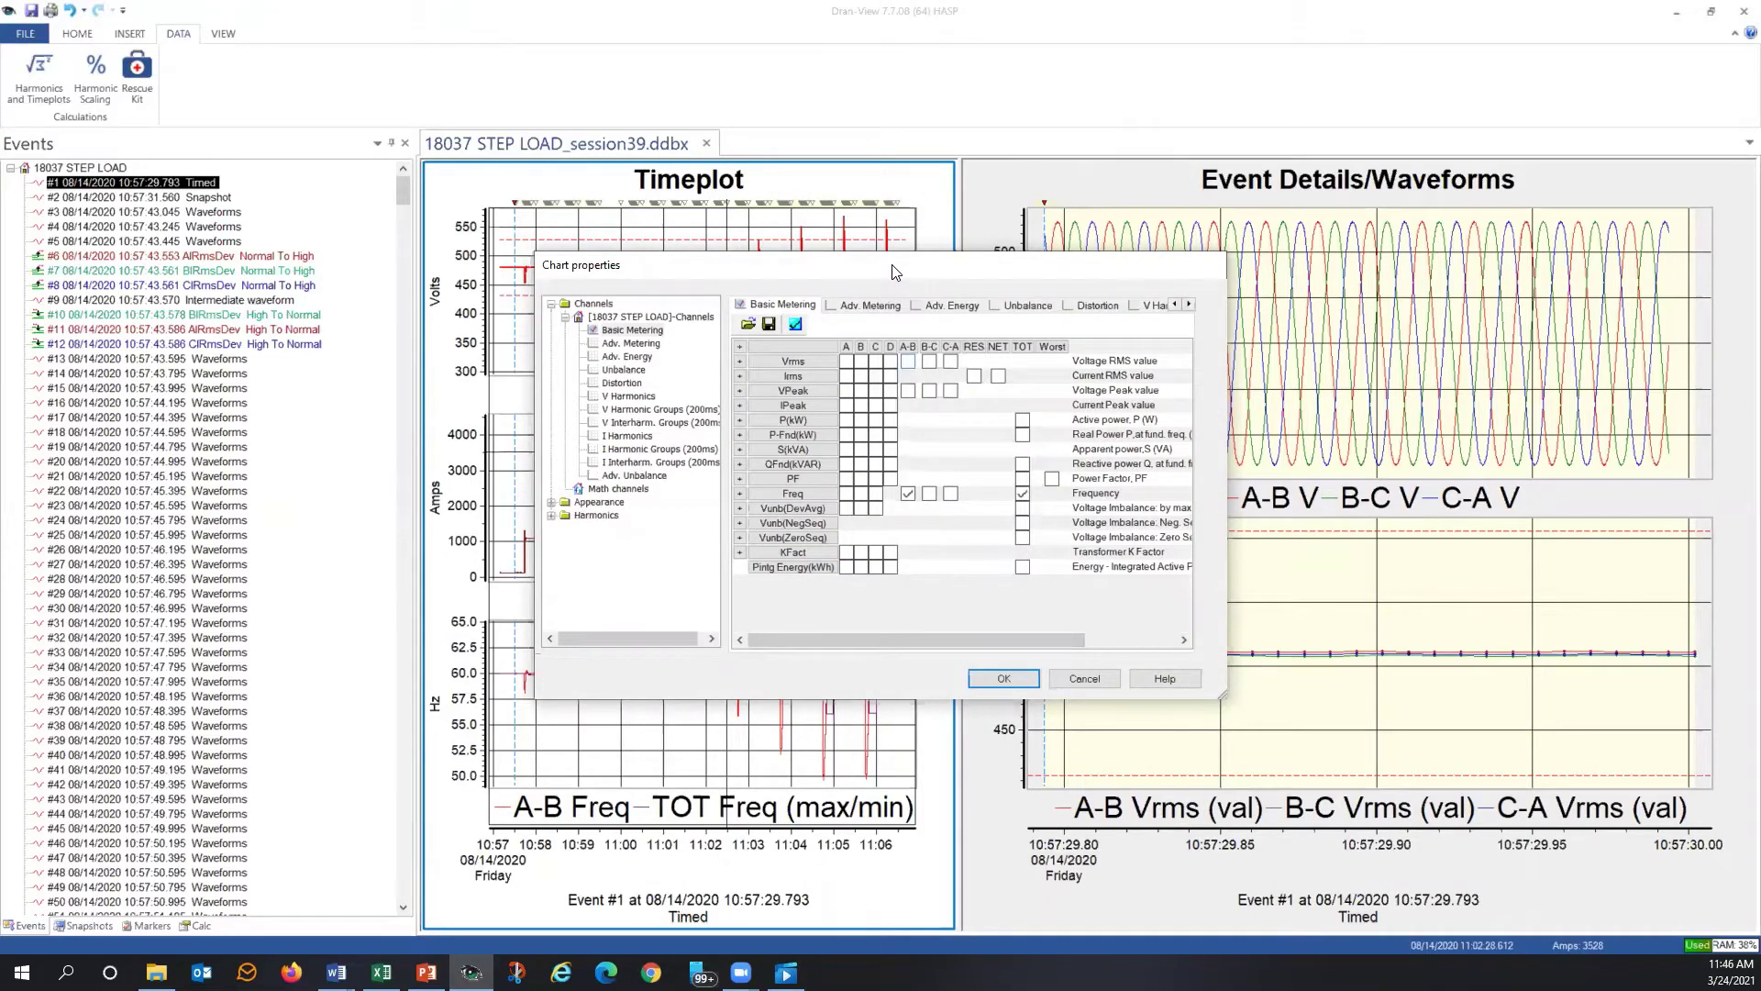
{"action": "left_click_drag", "start_coordinate": [894, 272], "coordinate": [1327, 172]}
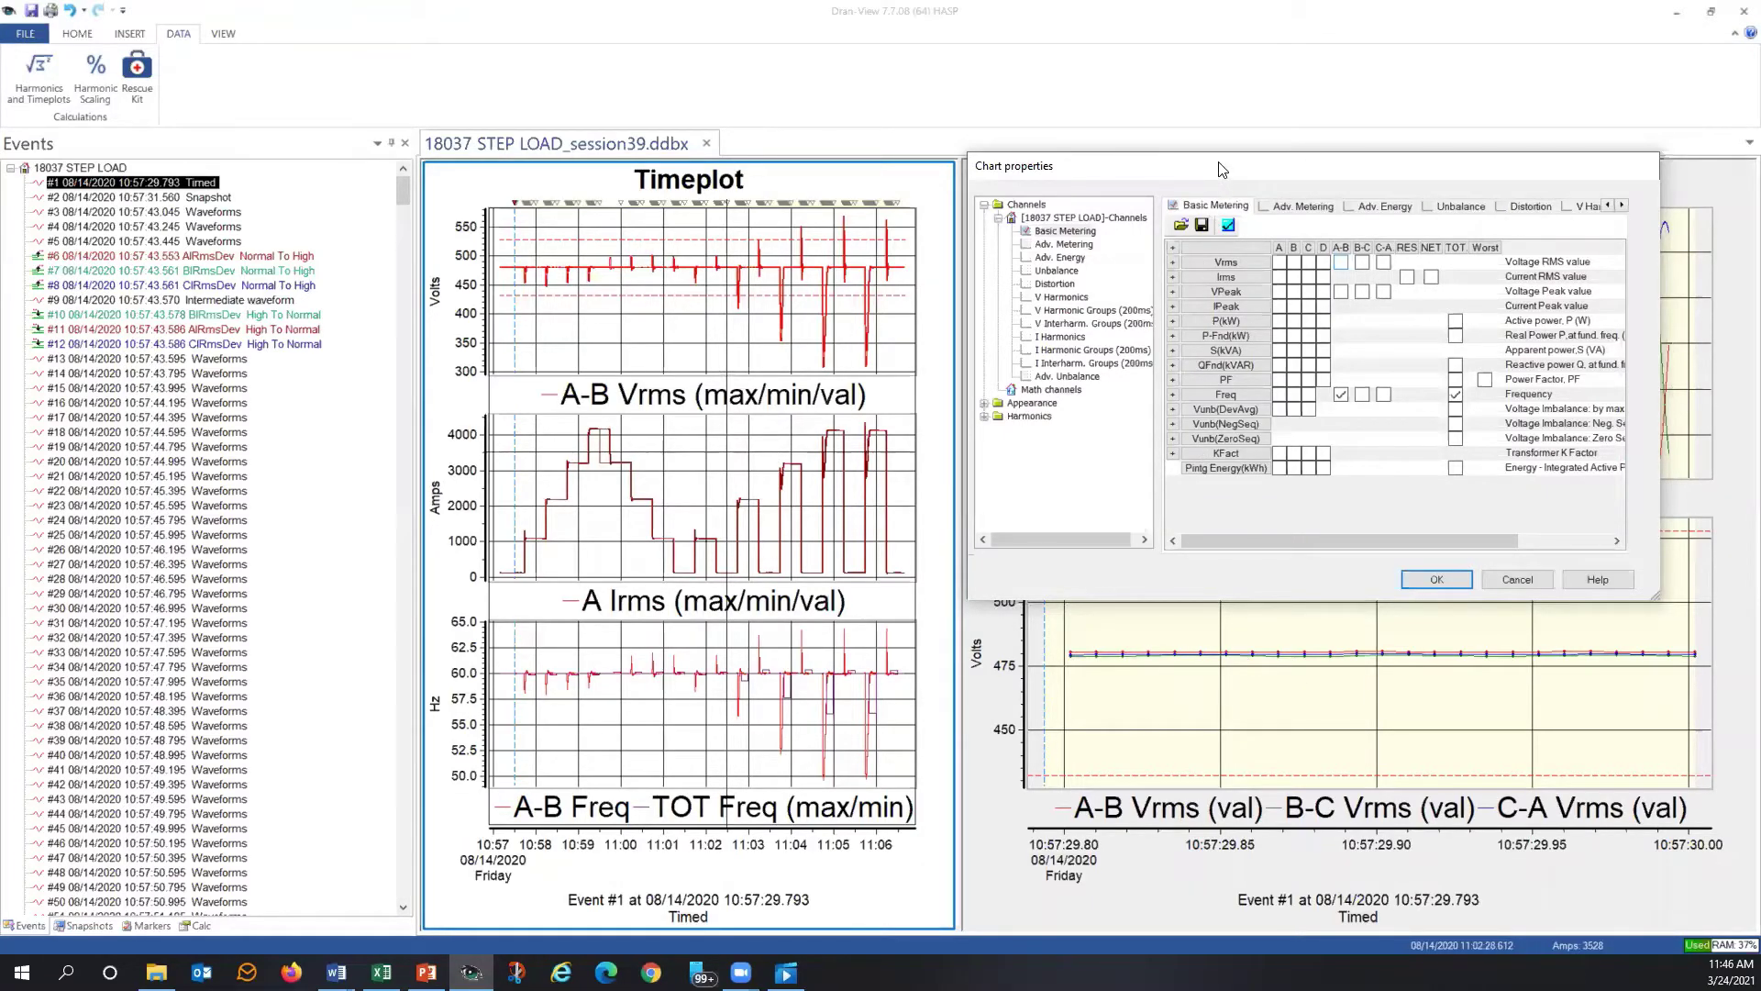
{"action": "left_click_drag", "start_coordinate": [1223, 170], "coordinate": [789, 202]}
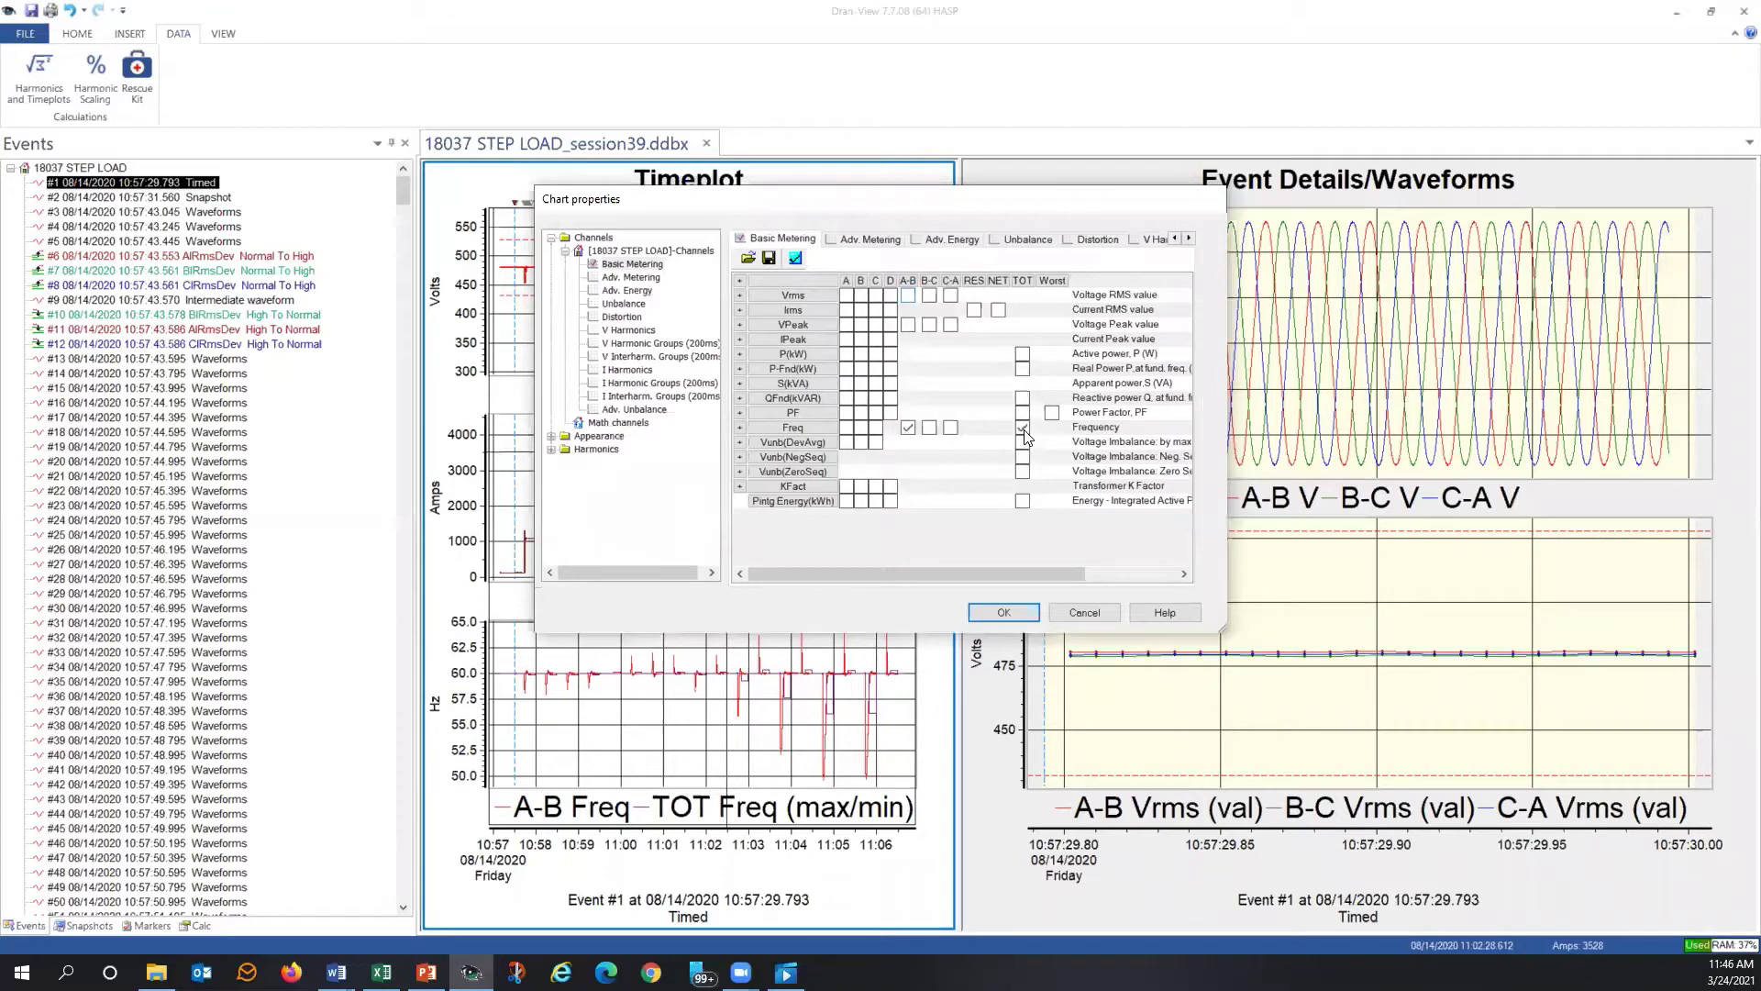
{"action": "left_click", "coordinate": [1005, 612]}
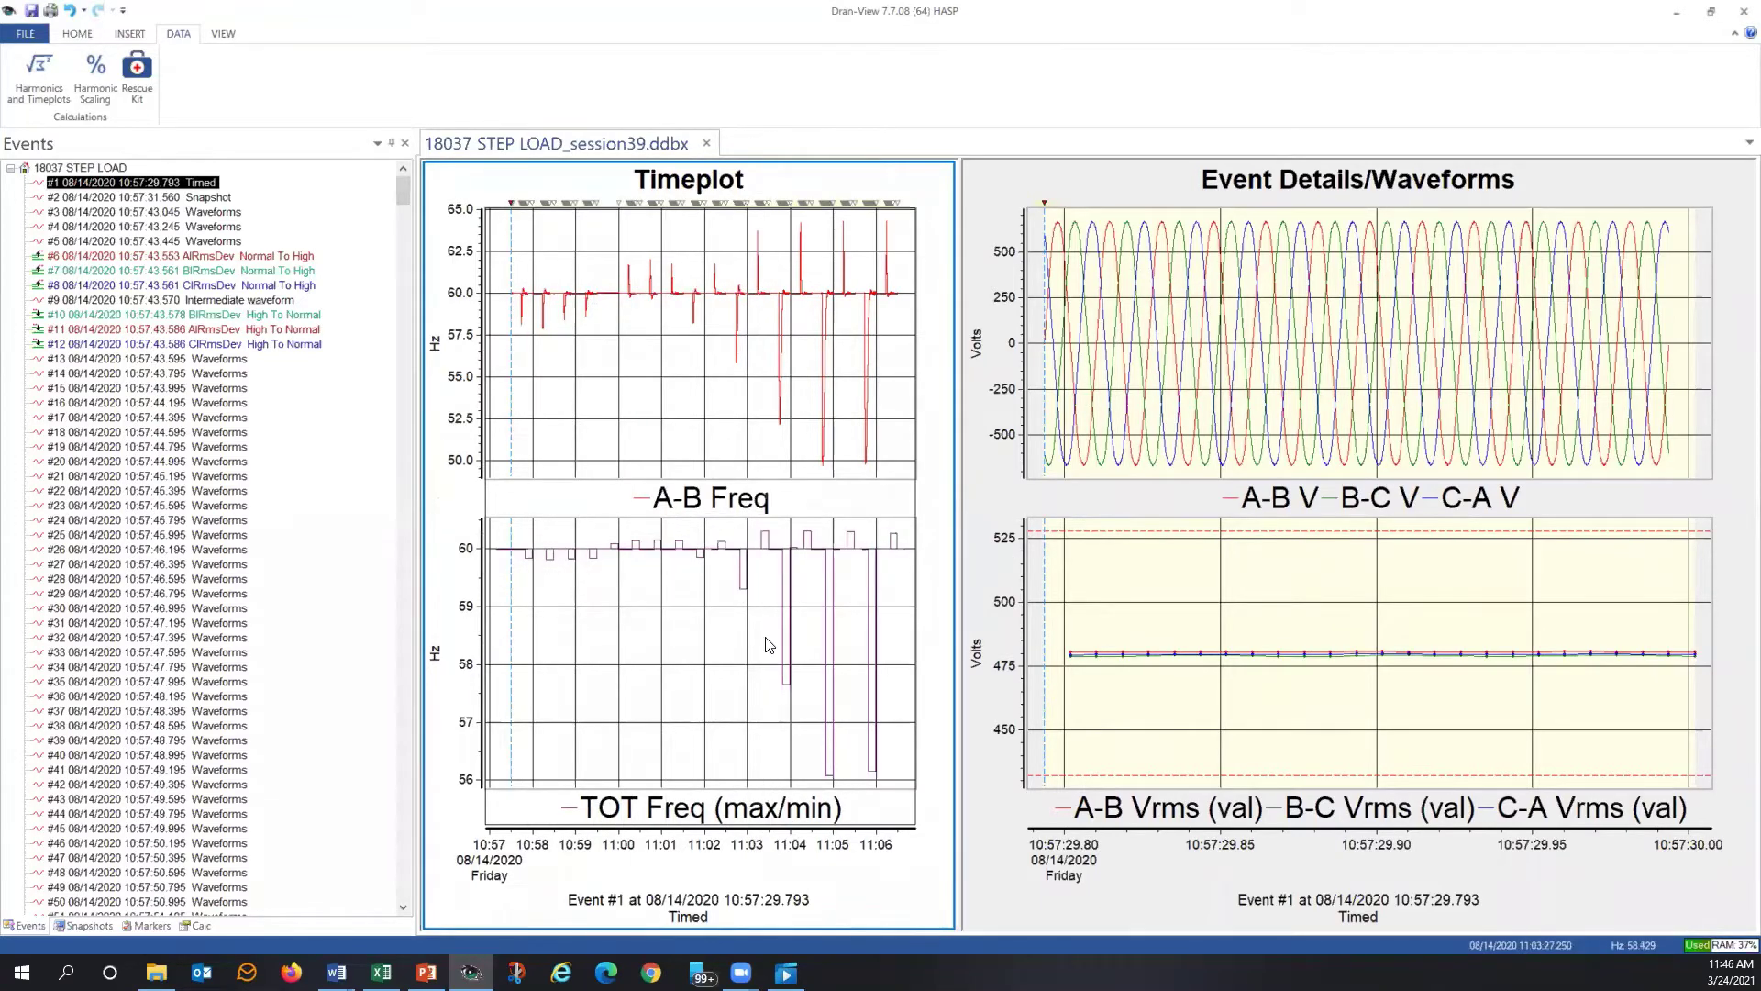
Inspect the frequency timeplots and view the waveforms of AIRmsDev Normal To High events #6 and #67
{"action": "mouse_move", "coordinate": [773, 629]}
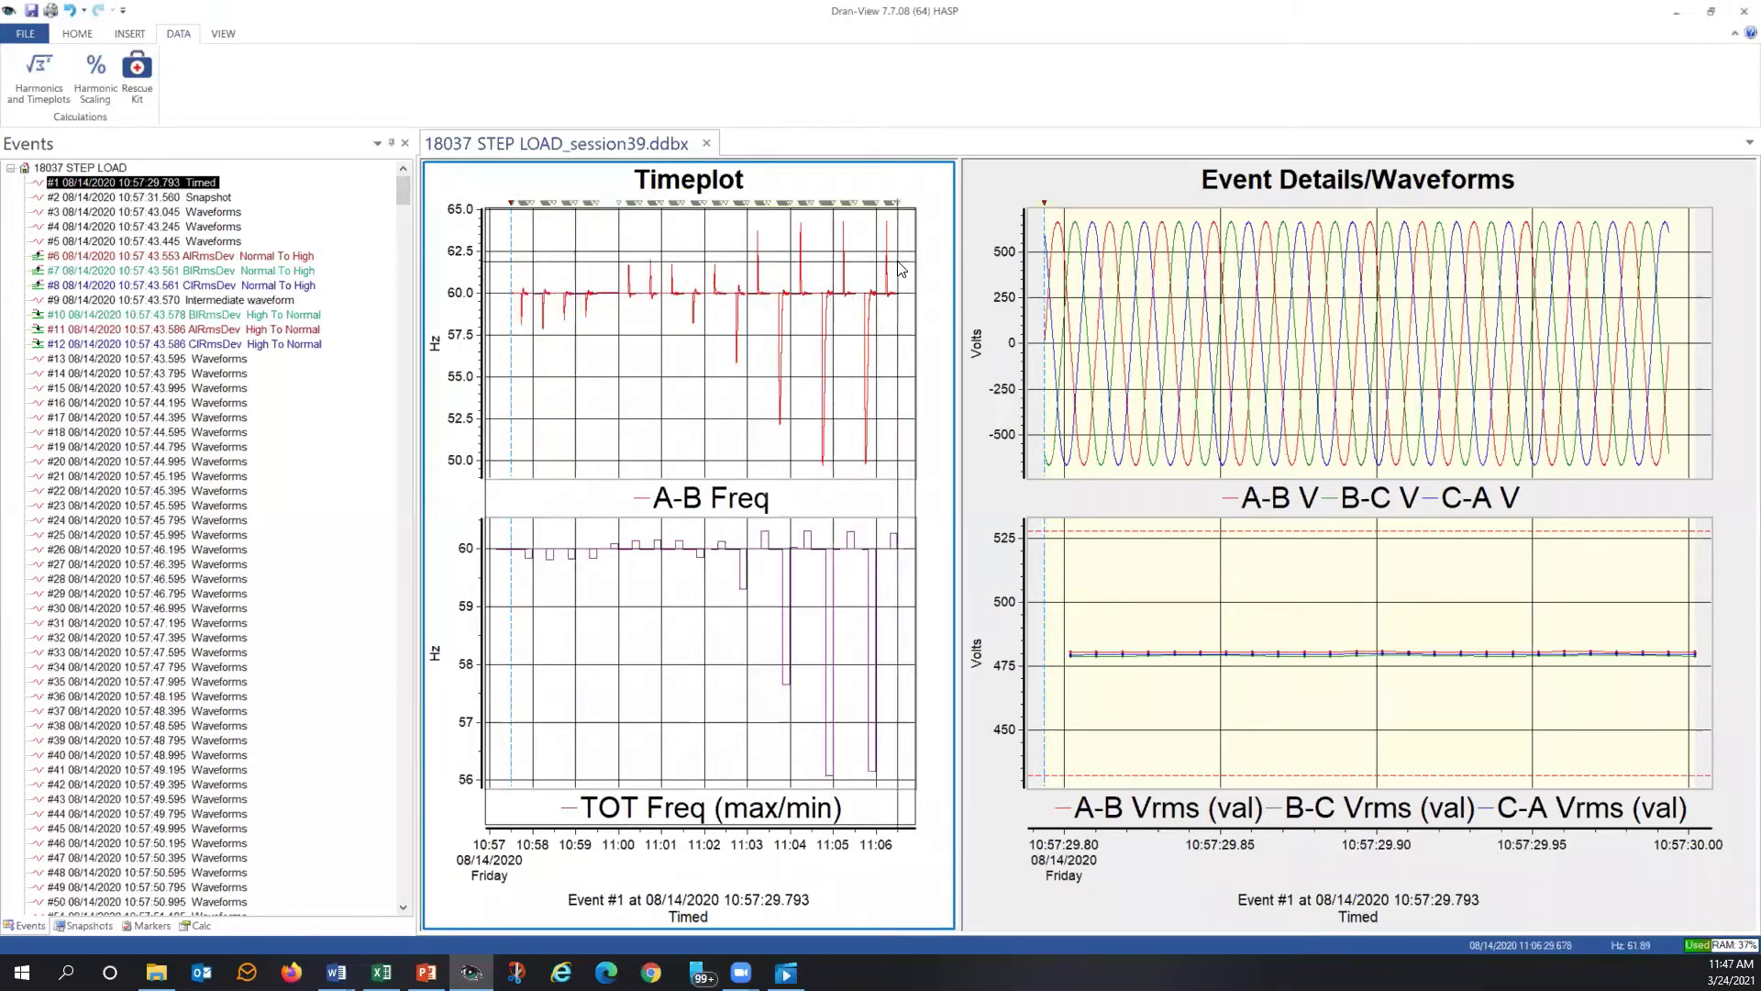
{"action": "mouse_move", "coordinate": [900, 269]}
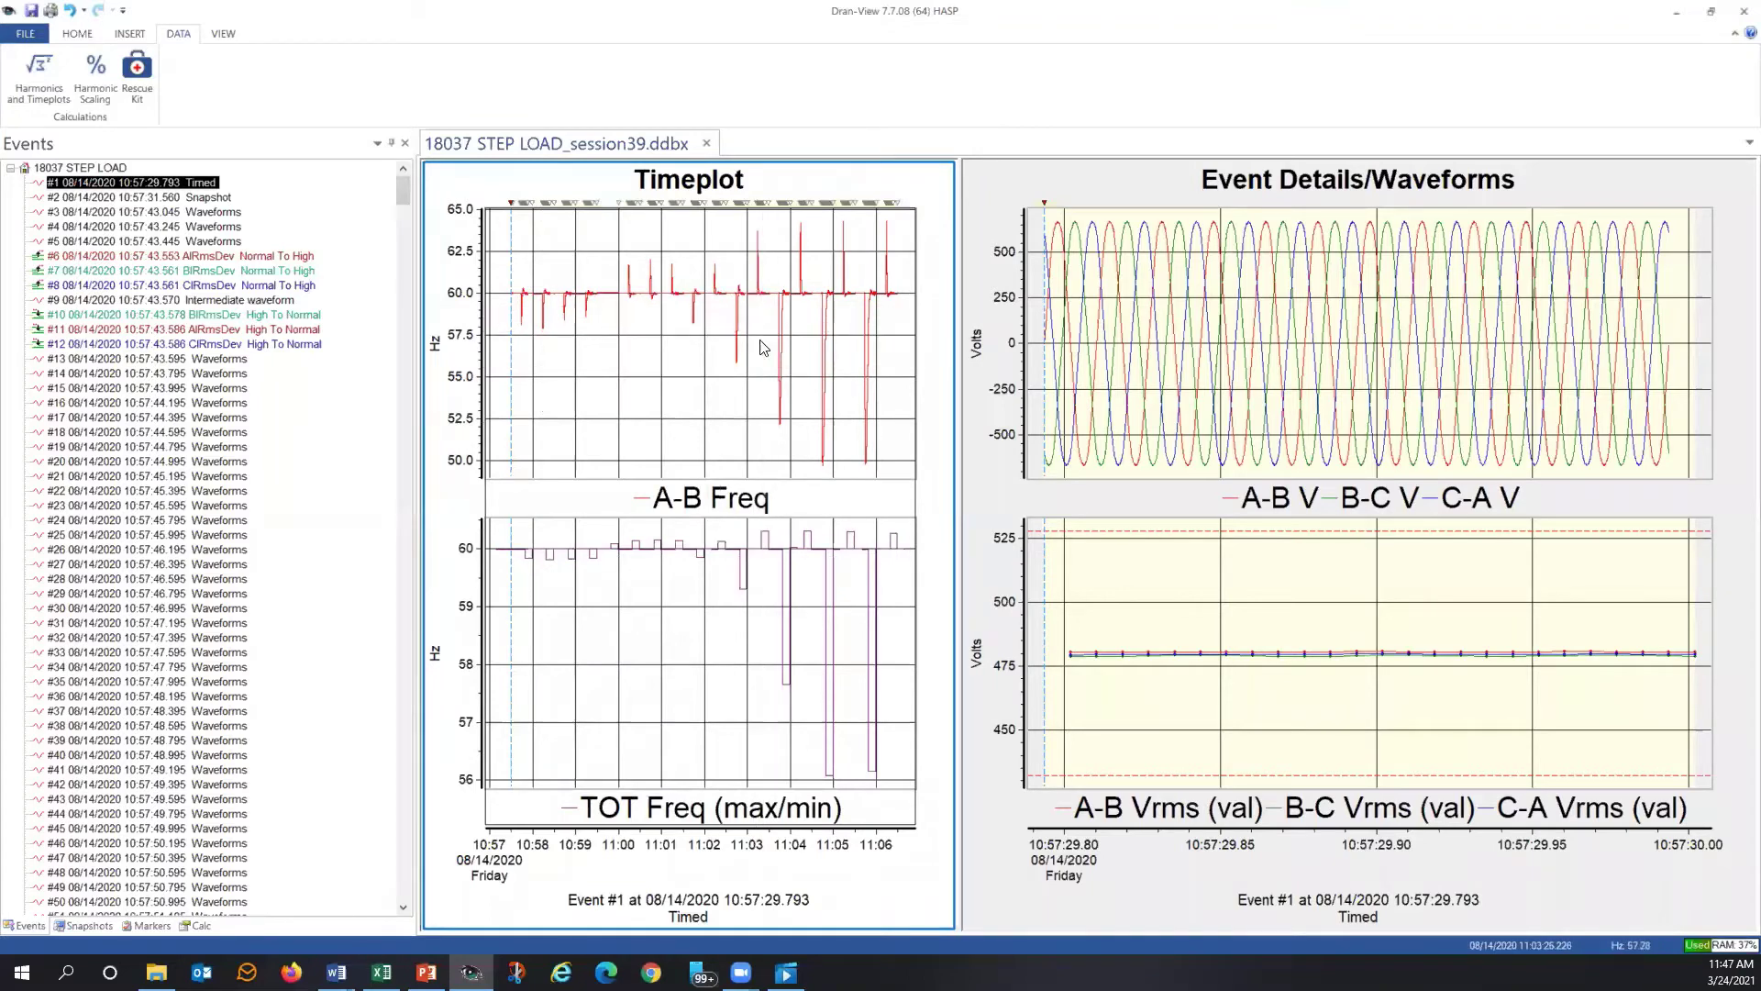
{"action": "mouse_move", "coordinate": [748, 393]}
{"action": "left_click", "coordinate": [273, 259]}
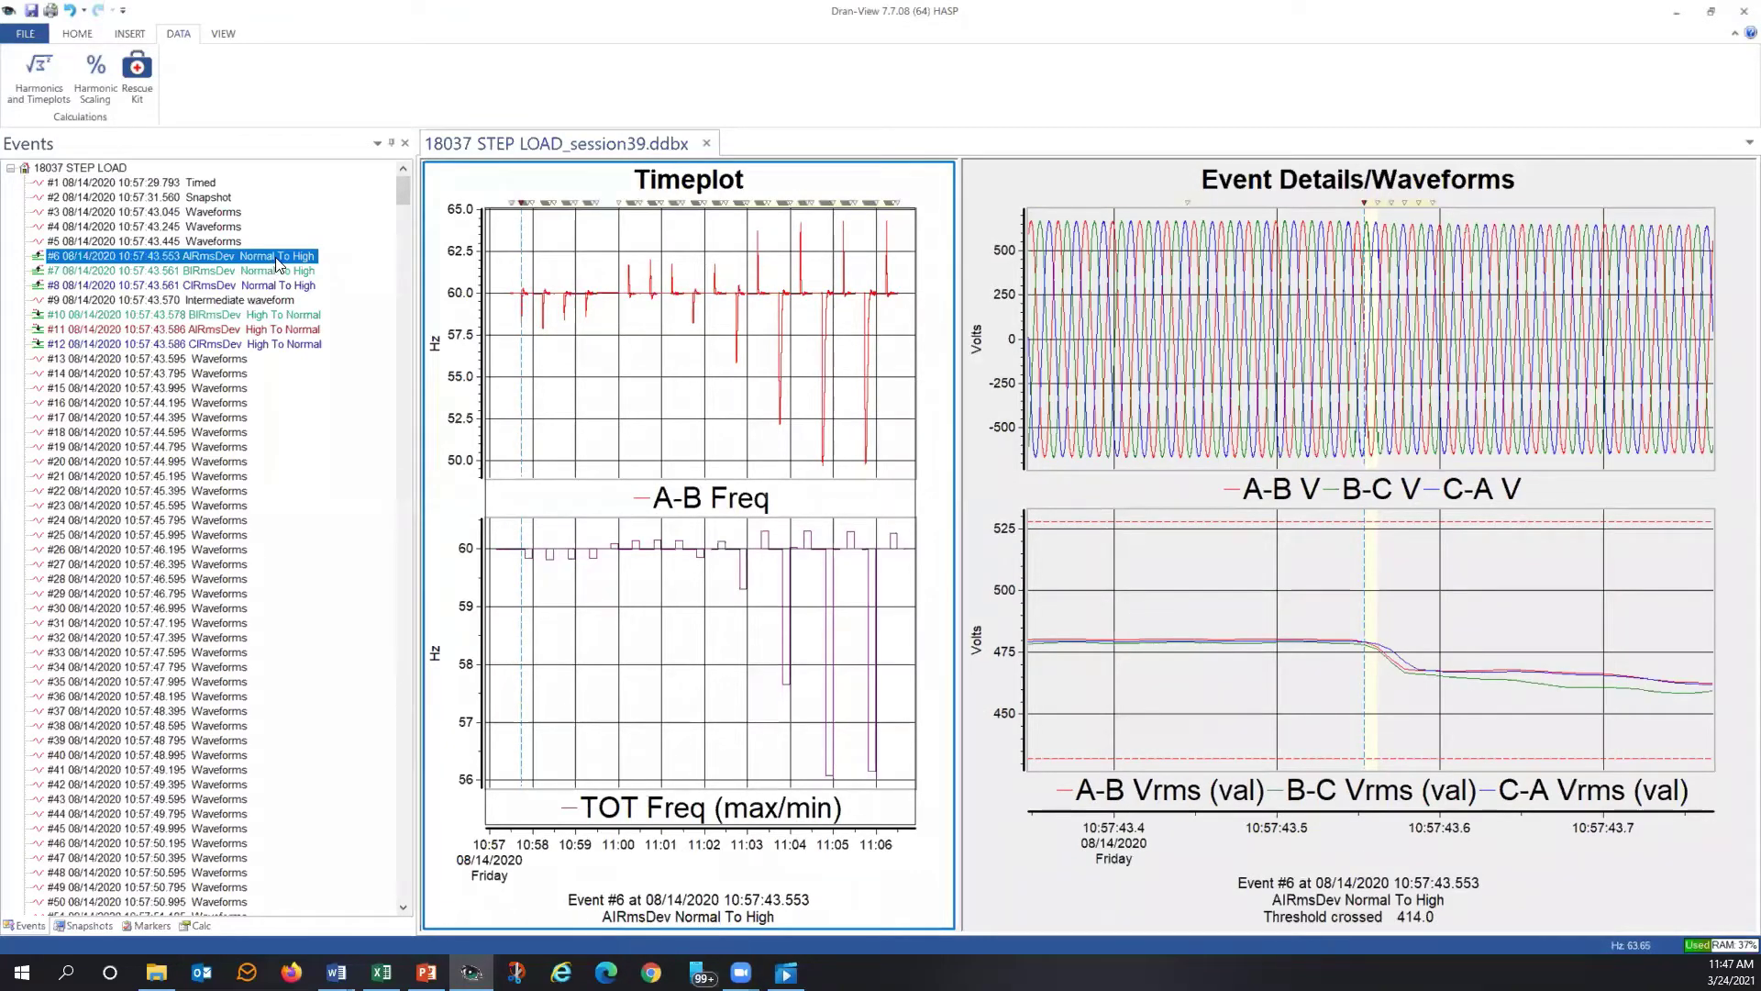
{"action": "scroll", "coordinate": [262, 418], "scroll_direction": "down", "scroll_amount": 12}
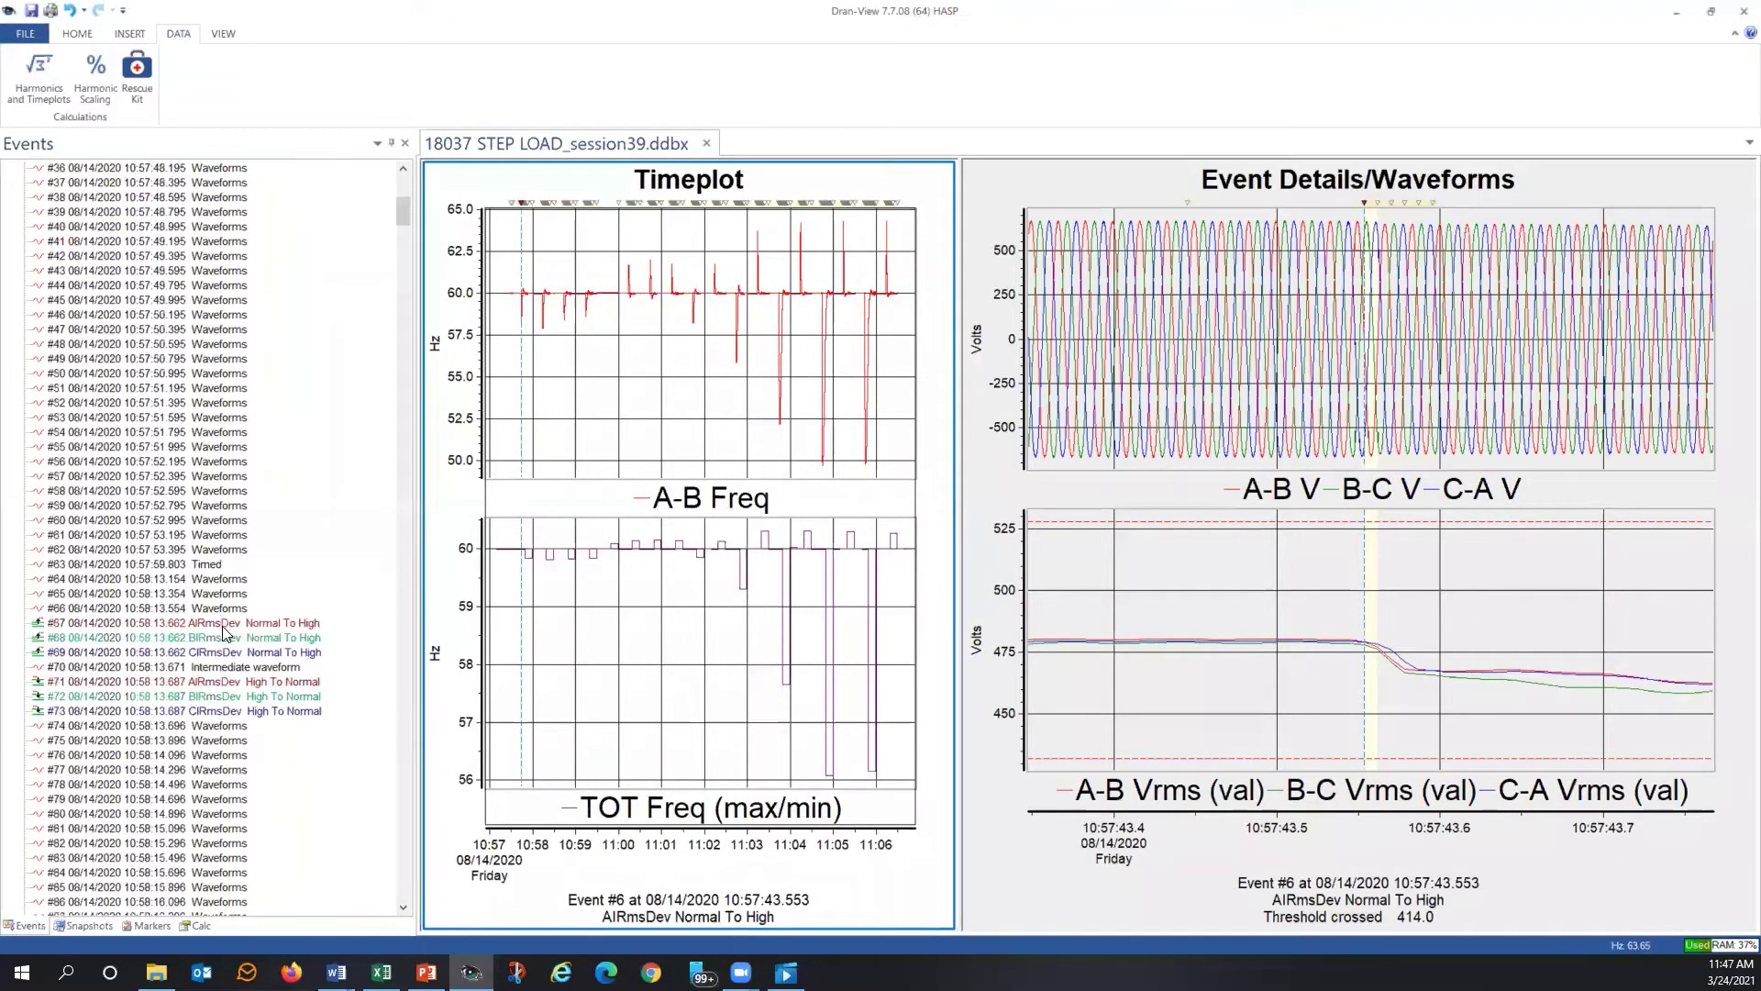
{"action": "left_click", "coordinate": [222, 624]}
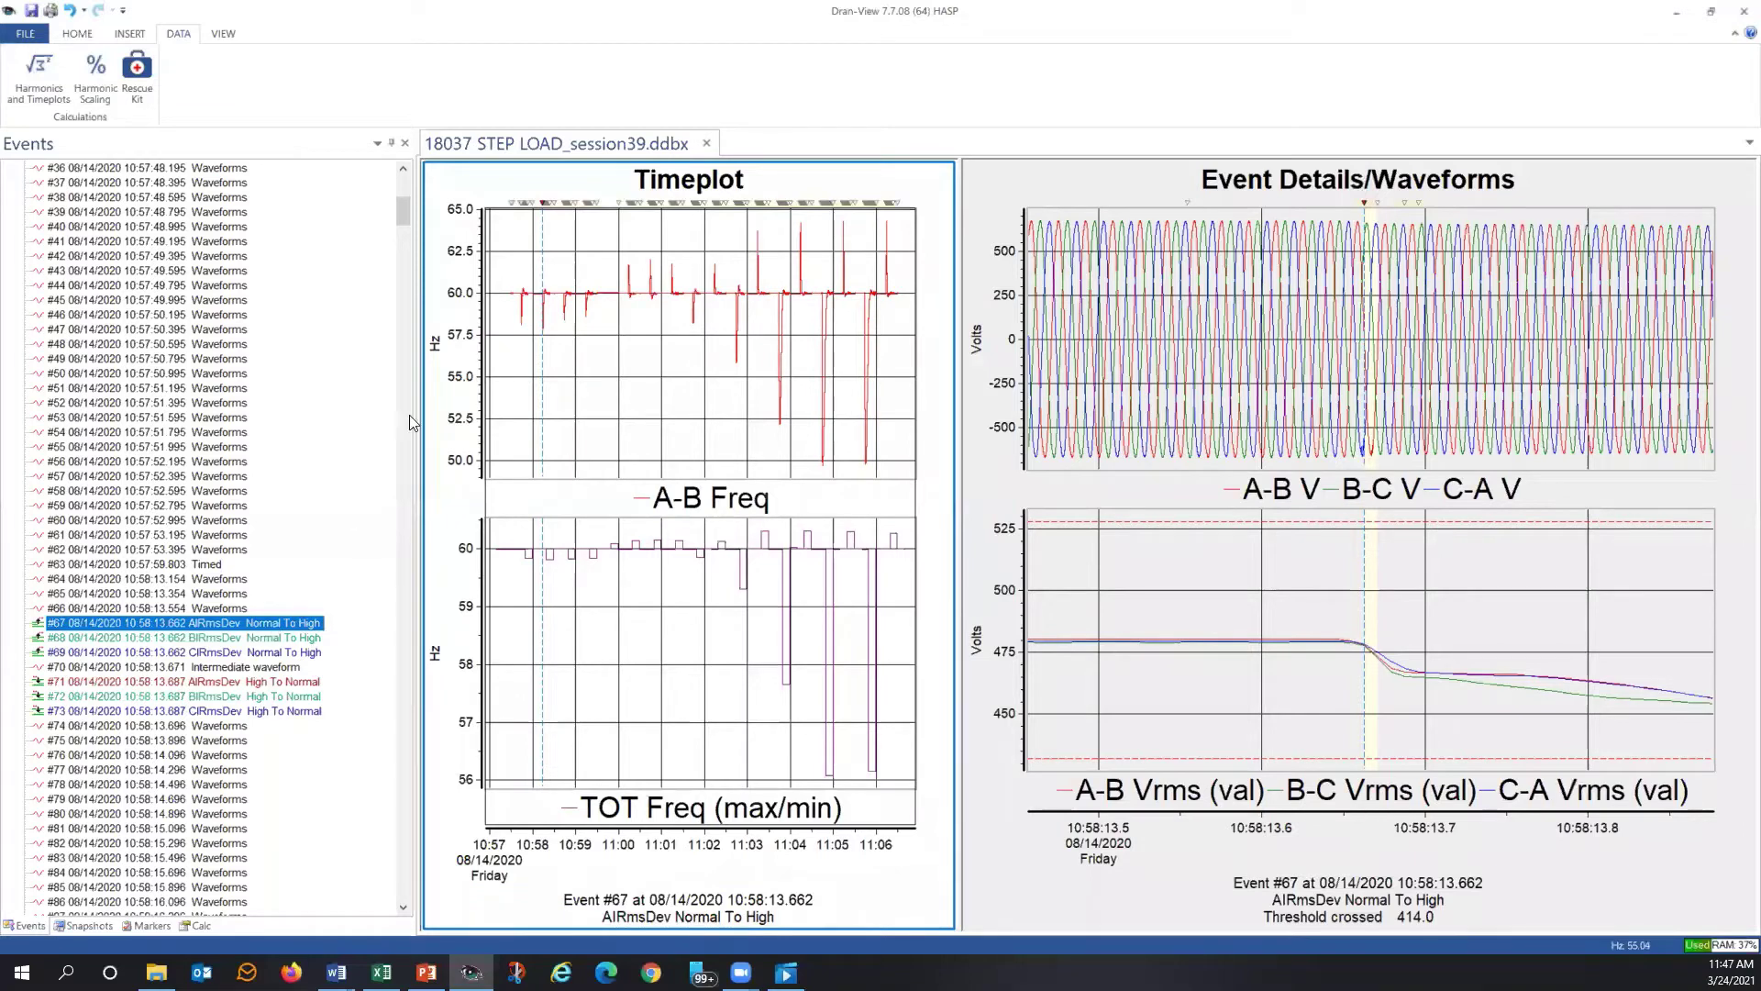
View the waveforms and RMS voltage trend of BIRmsDev Normal To High event #255 around 11:00:13
{"action": "left_click", "coordinate": [630, 213]}
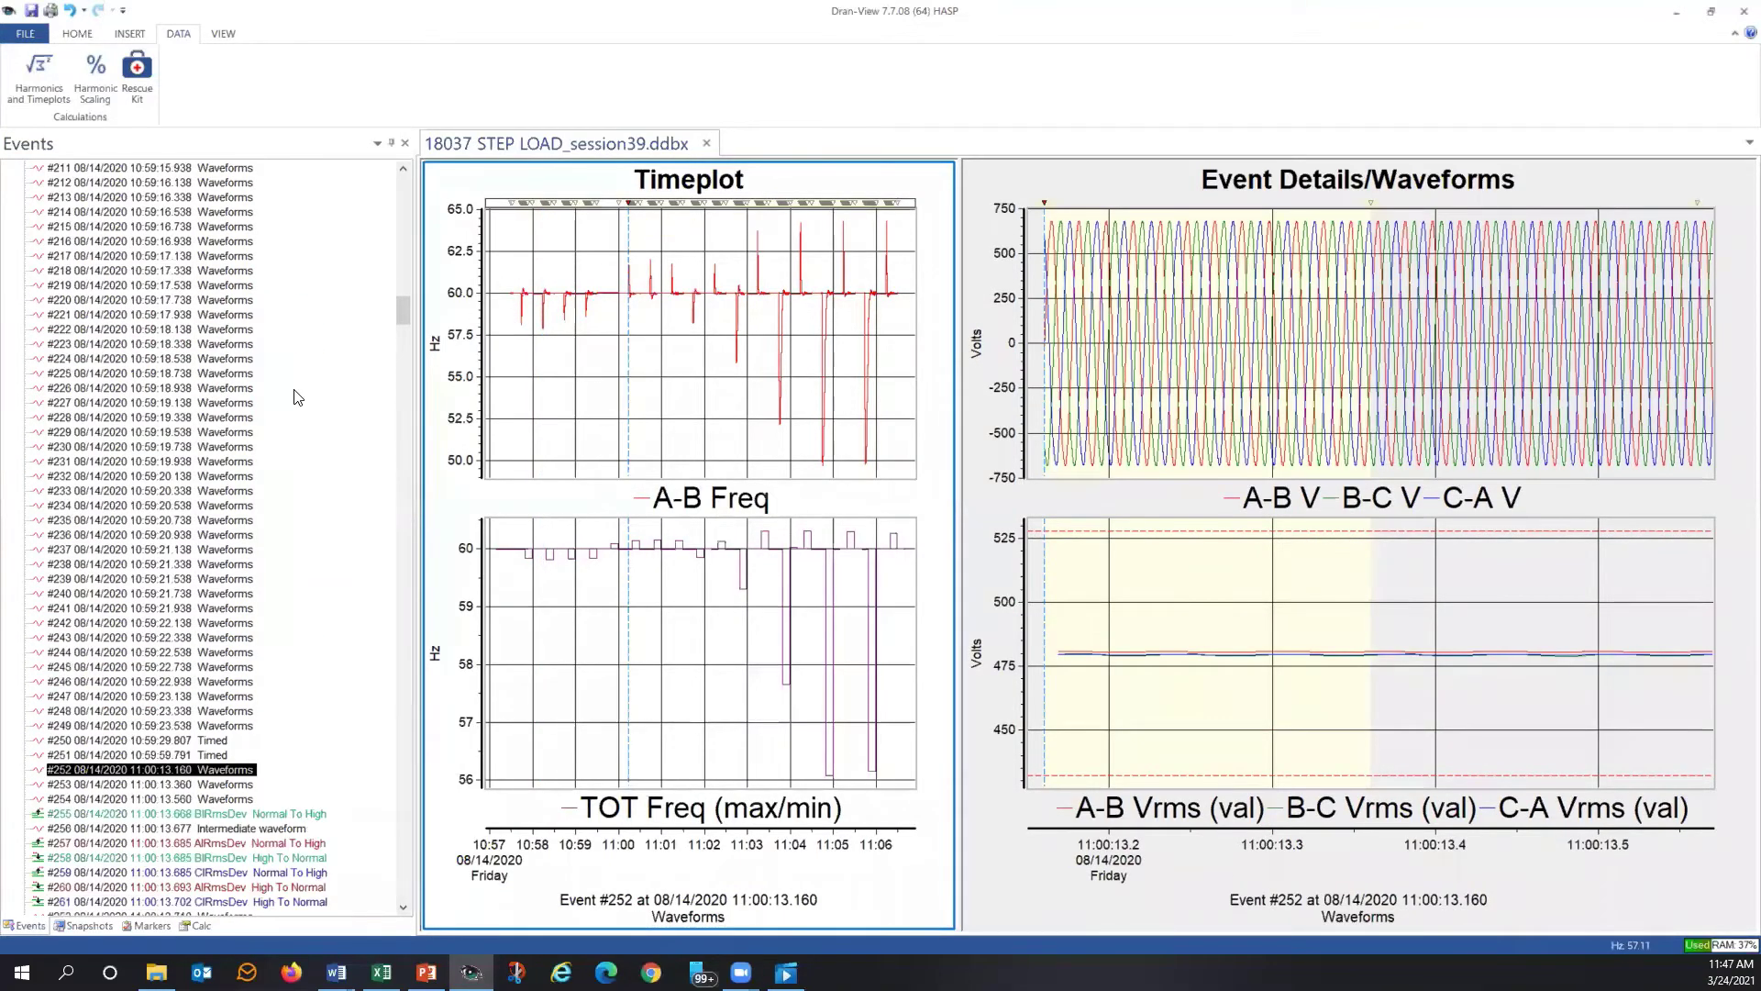
{"action": "left_click", "coordinate": [240, 685]}
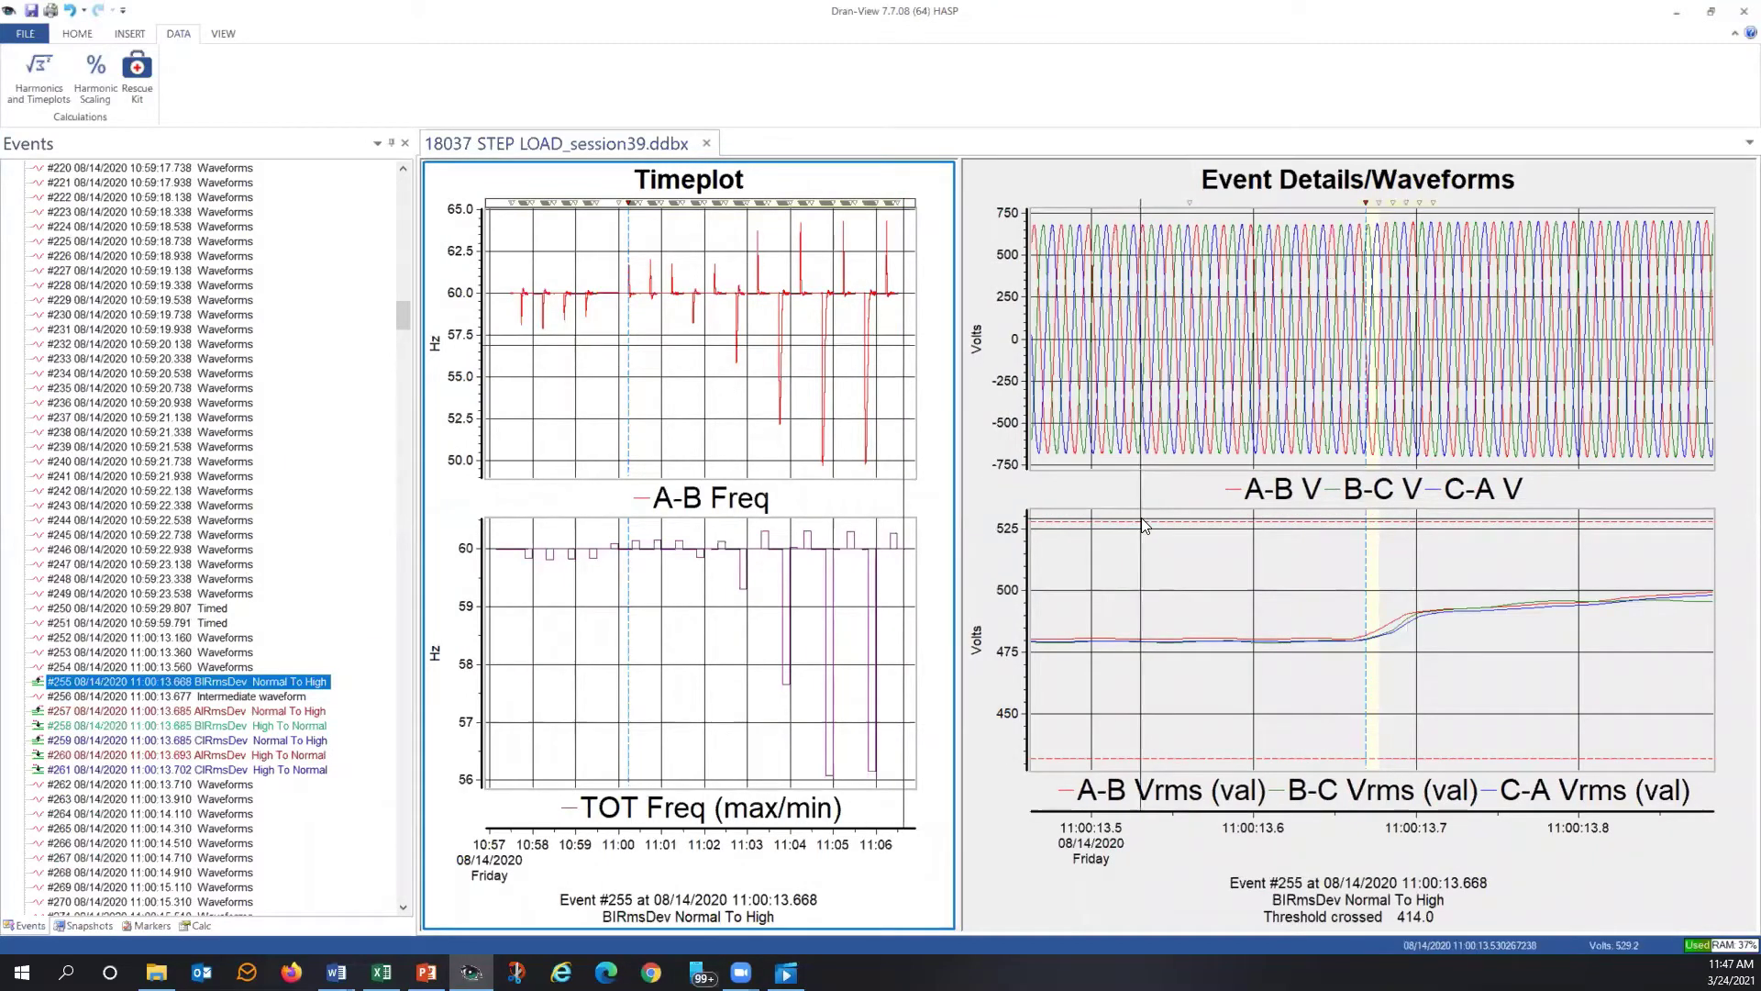
{"action": "mouse_move", "coordinate": [1143, 525]}
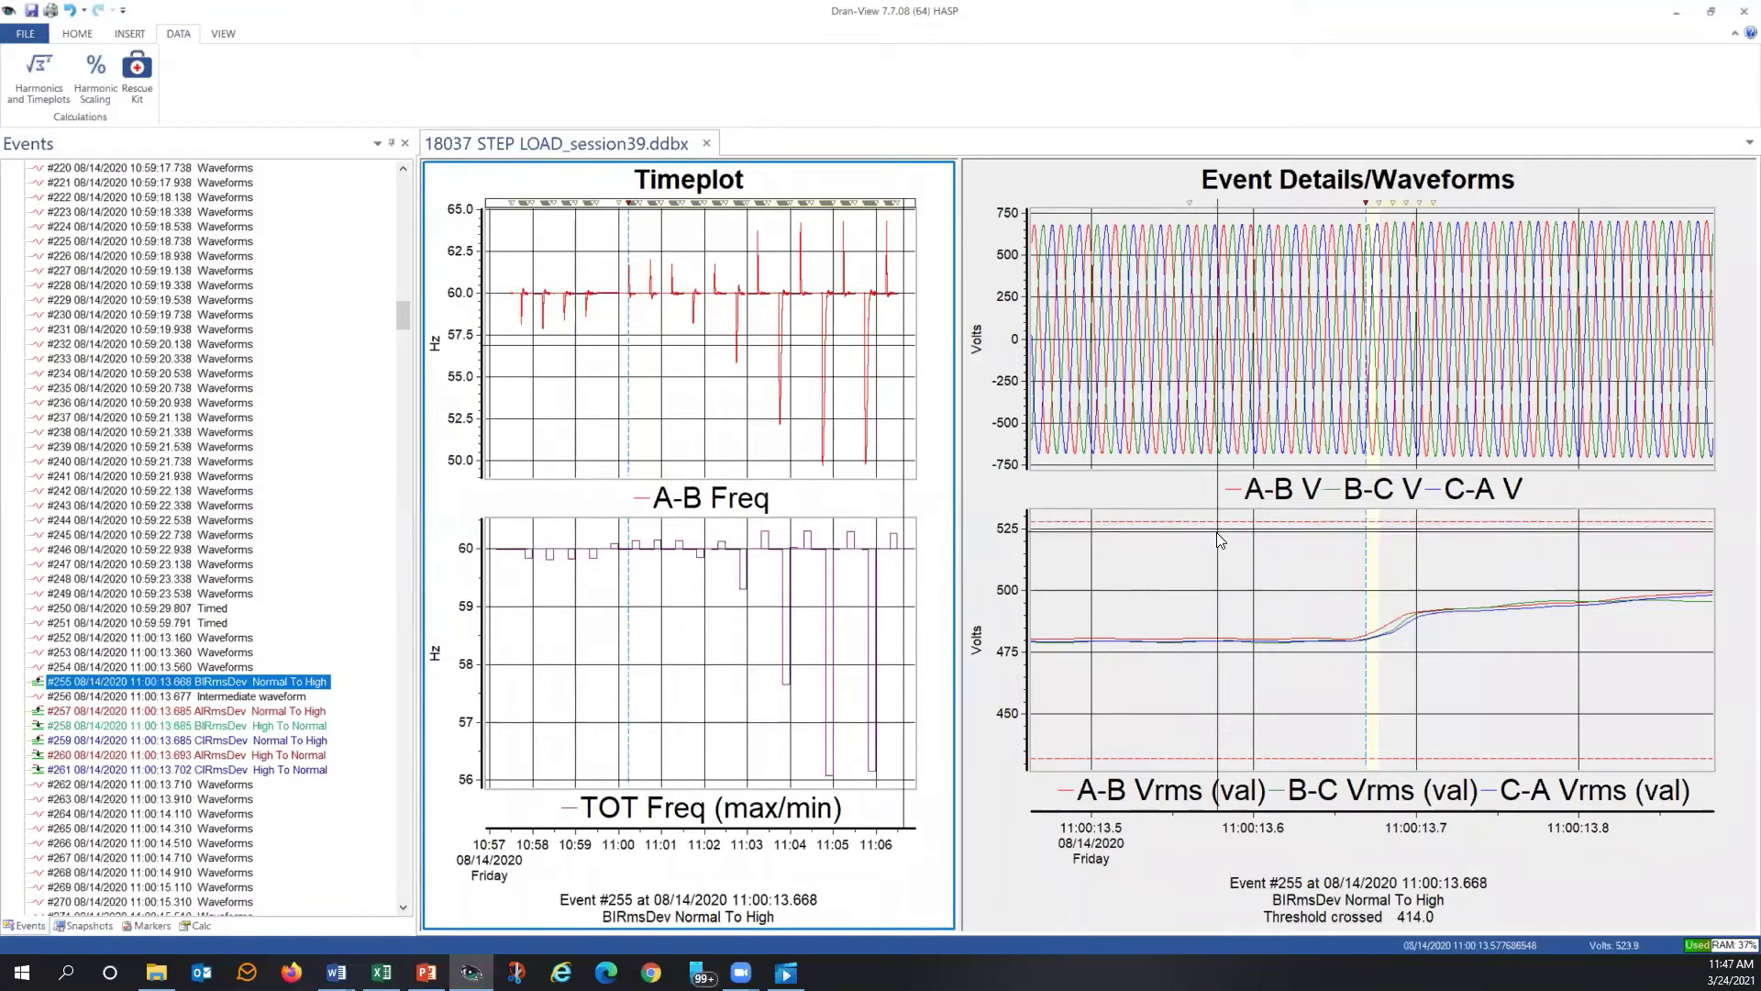
{"action": "mouse_move", "coordinate": [1220, 543]}
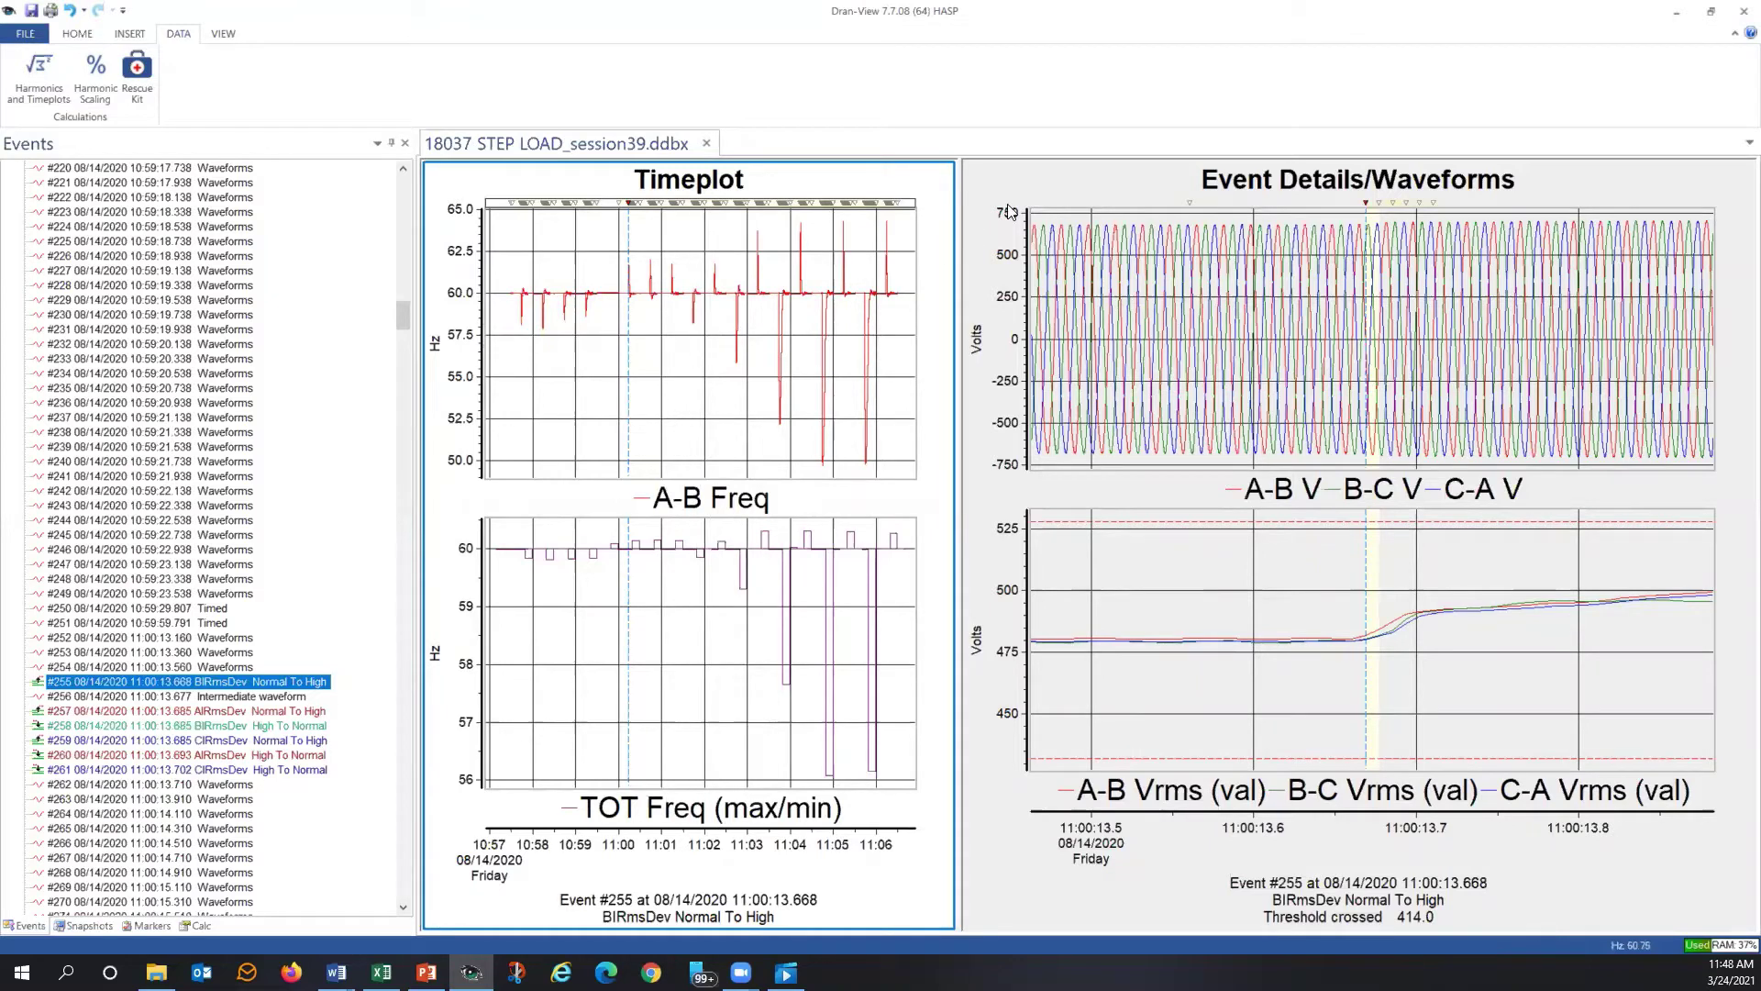
In the Event Details/Waveforms chart, replace the A-B, B-C and C-A instantaneous voltage channels with phase A instantaneous current
{"action": "left_click", "coordinate": [1029, 185]}
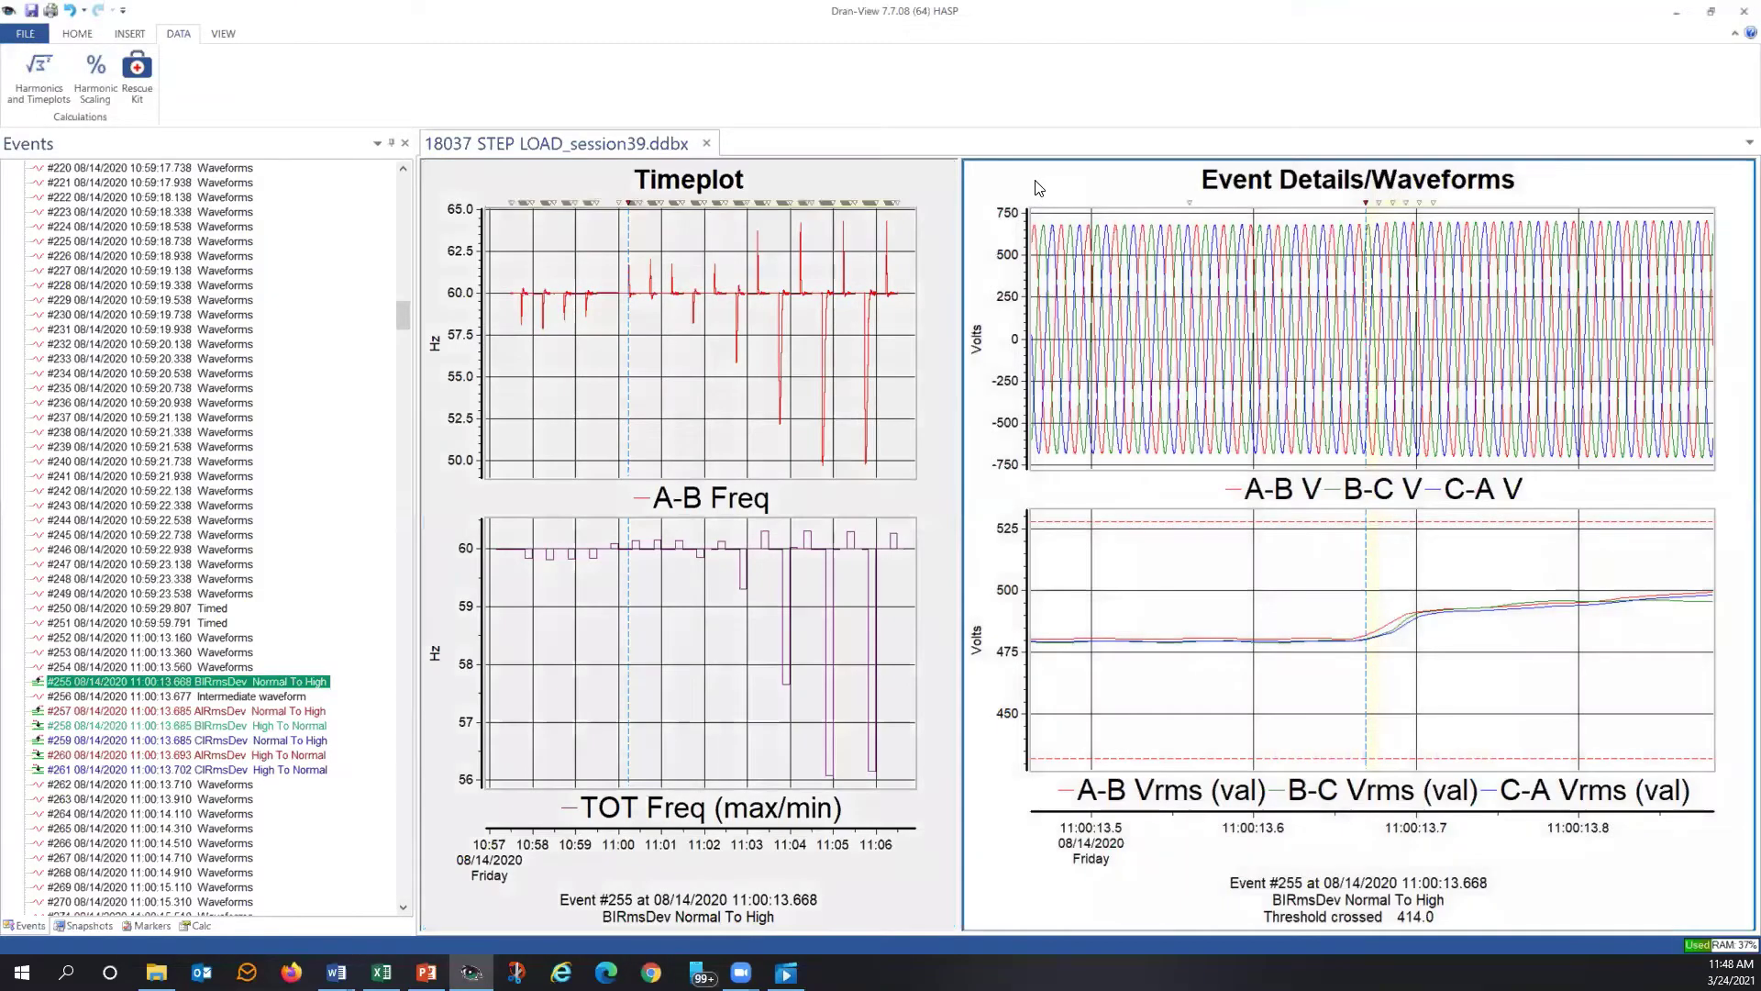
{"action": "left_click", "coordinate": [1128, 320]}
{"action": "right_click", "coordinate": [1129, 320]}
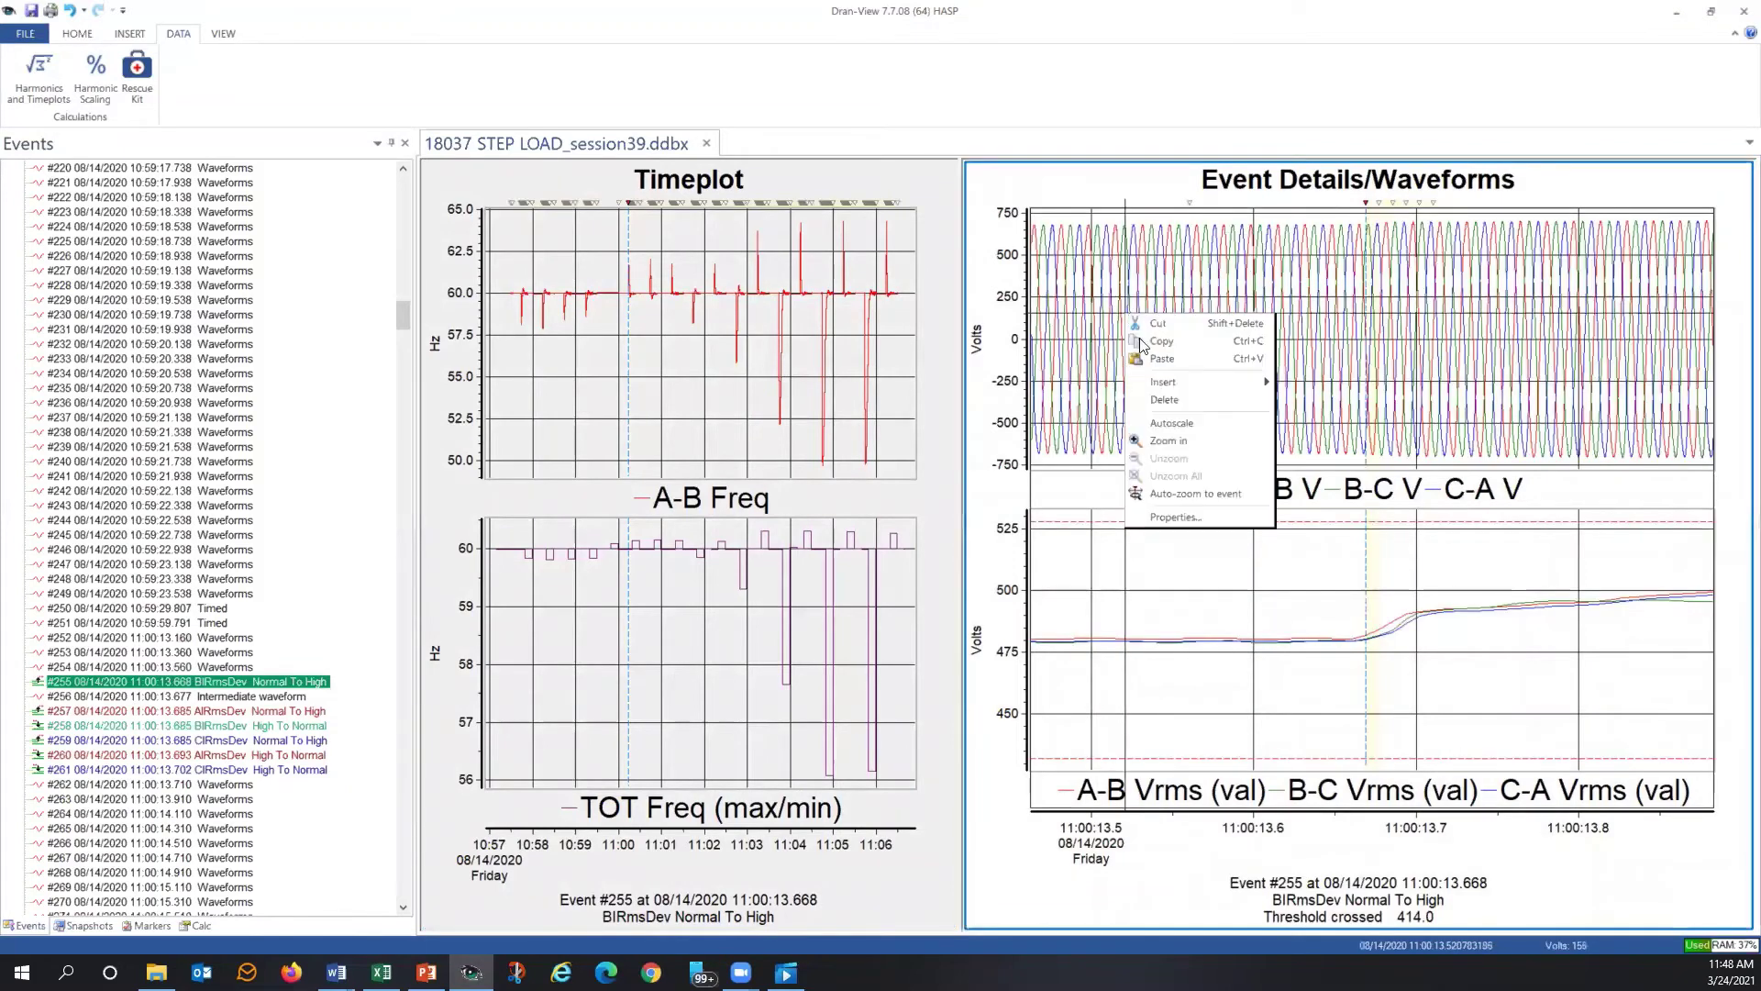
{"action": "left_click", "coordinate": [1183, 517]}
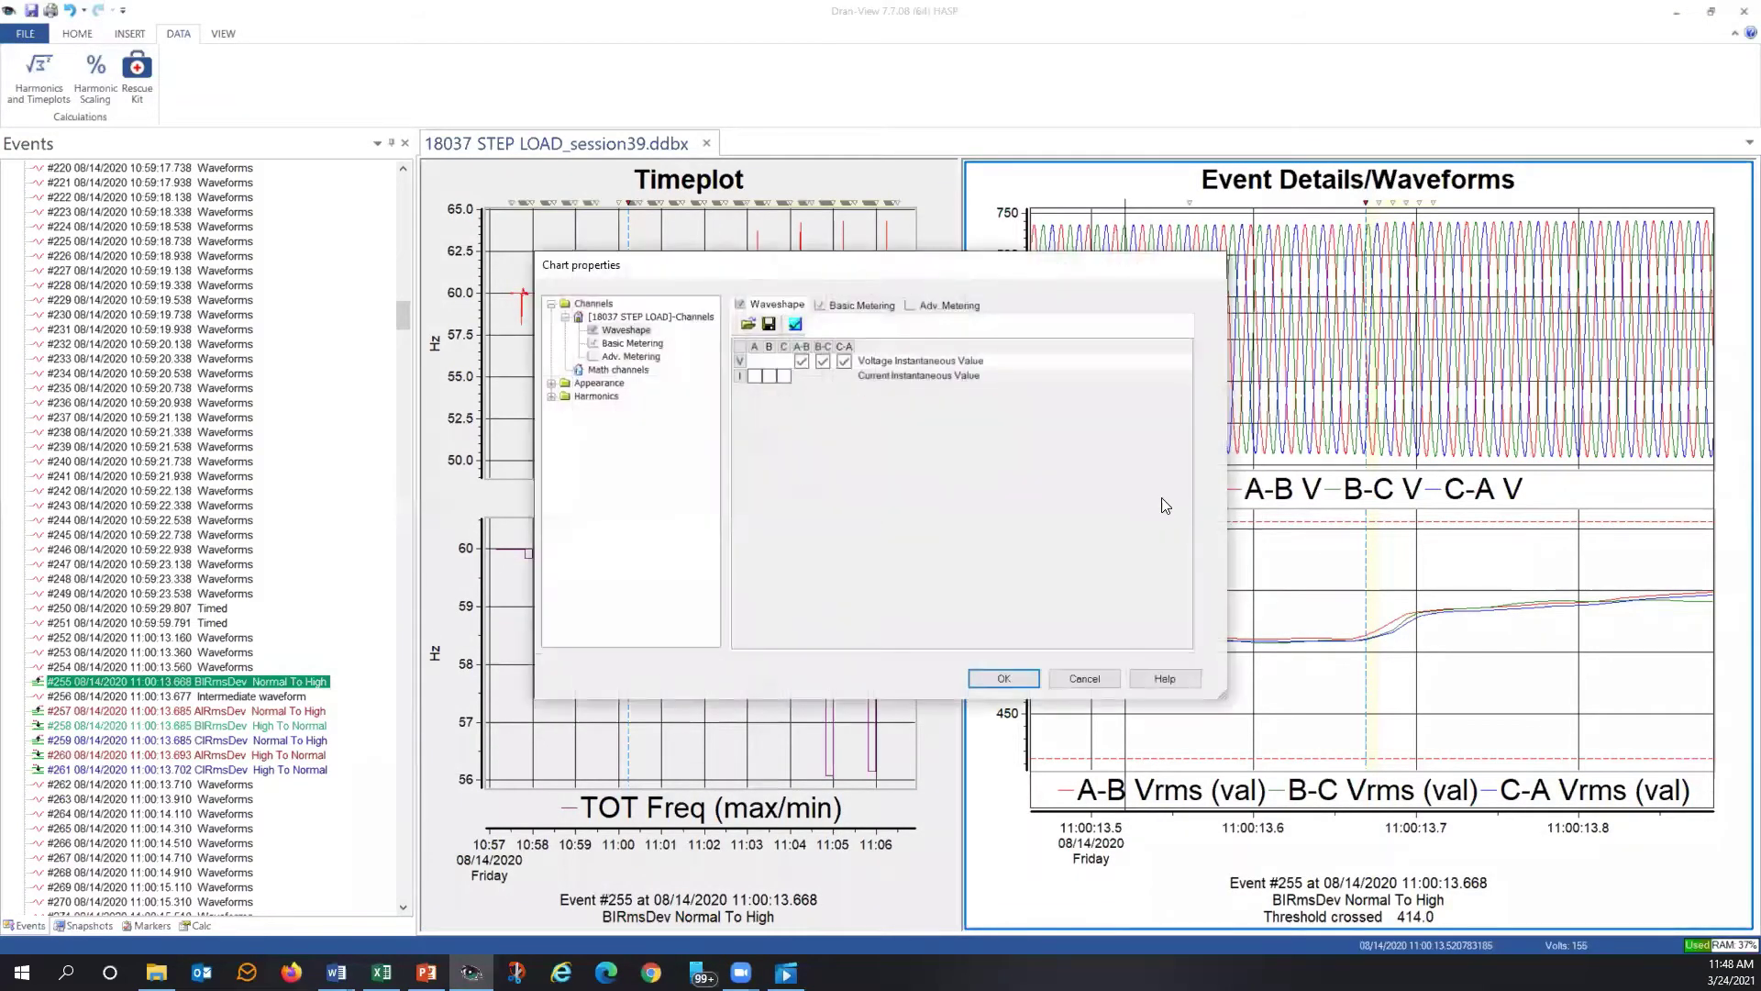
{"action": "left_click", "coordinate": [628, 331]}
{"action": "left_click", "coordinate": [822, 362]}
{"action": "left_click", "coordinate": [755, 377]}
Replace the A-B, B-C and C-A Vrms channels in the Event Details/Waveforms chart with A-B Freq
{"action": "left_click", "coordinate": [629, 344]}
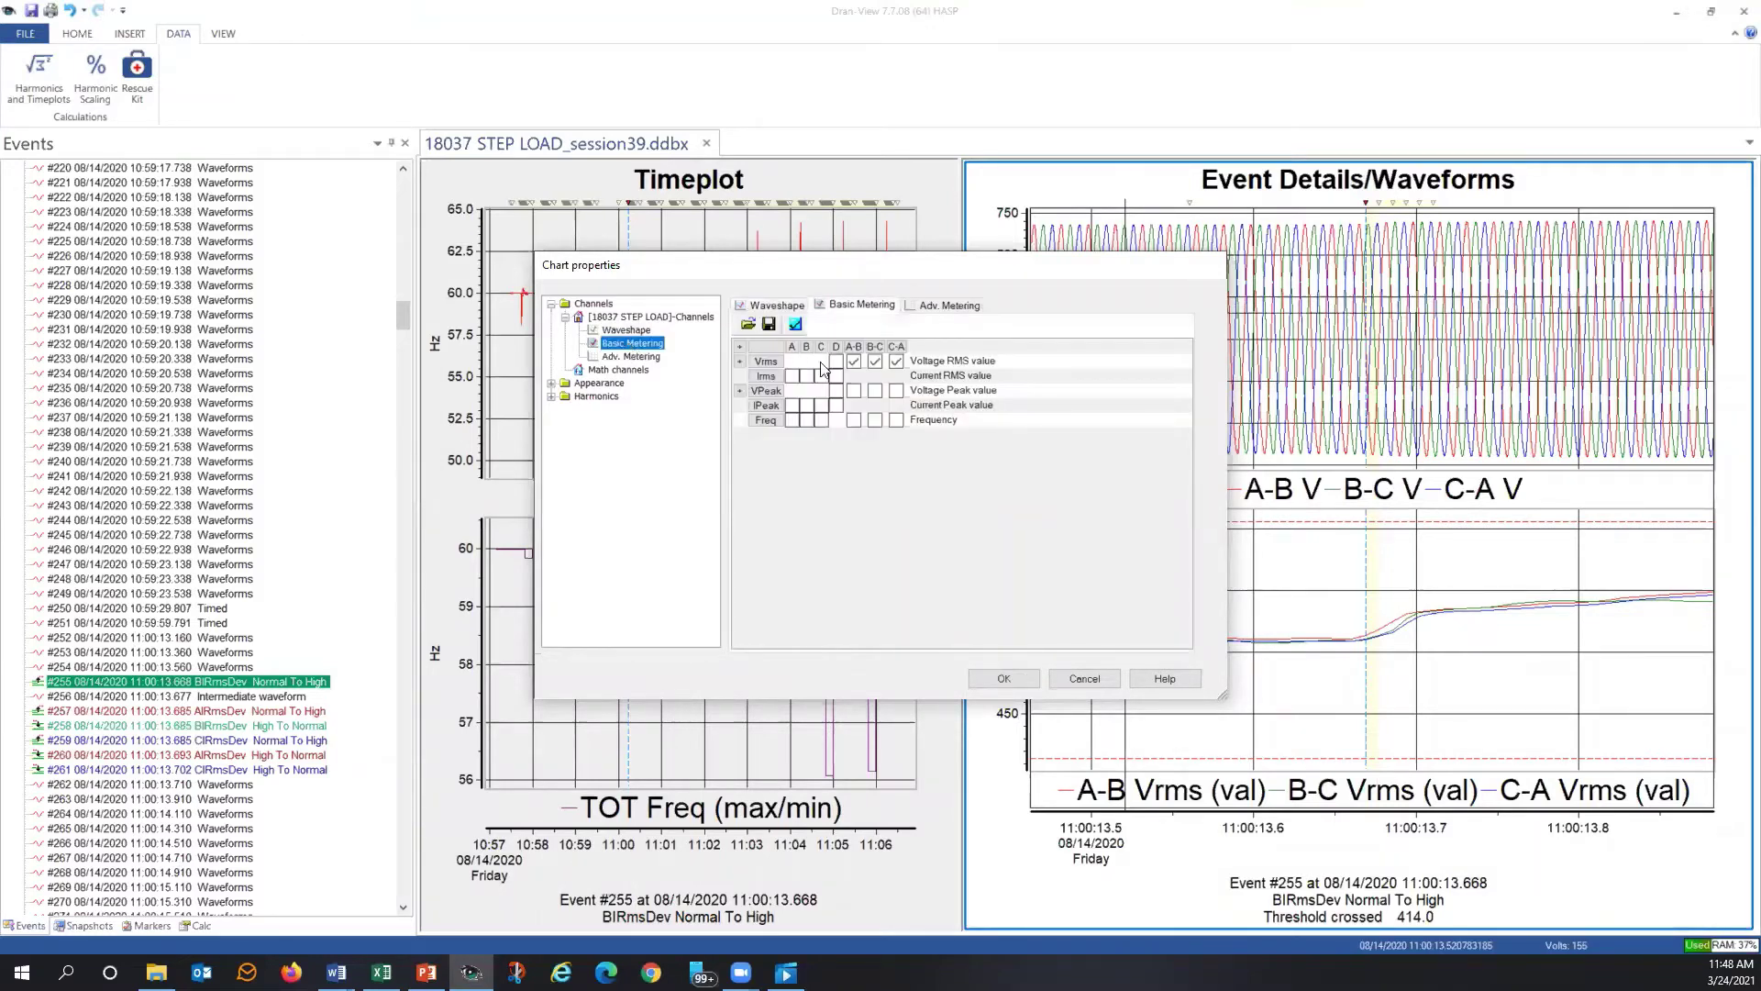
{"action": "left_click", "coordinate": [854, 362]}
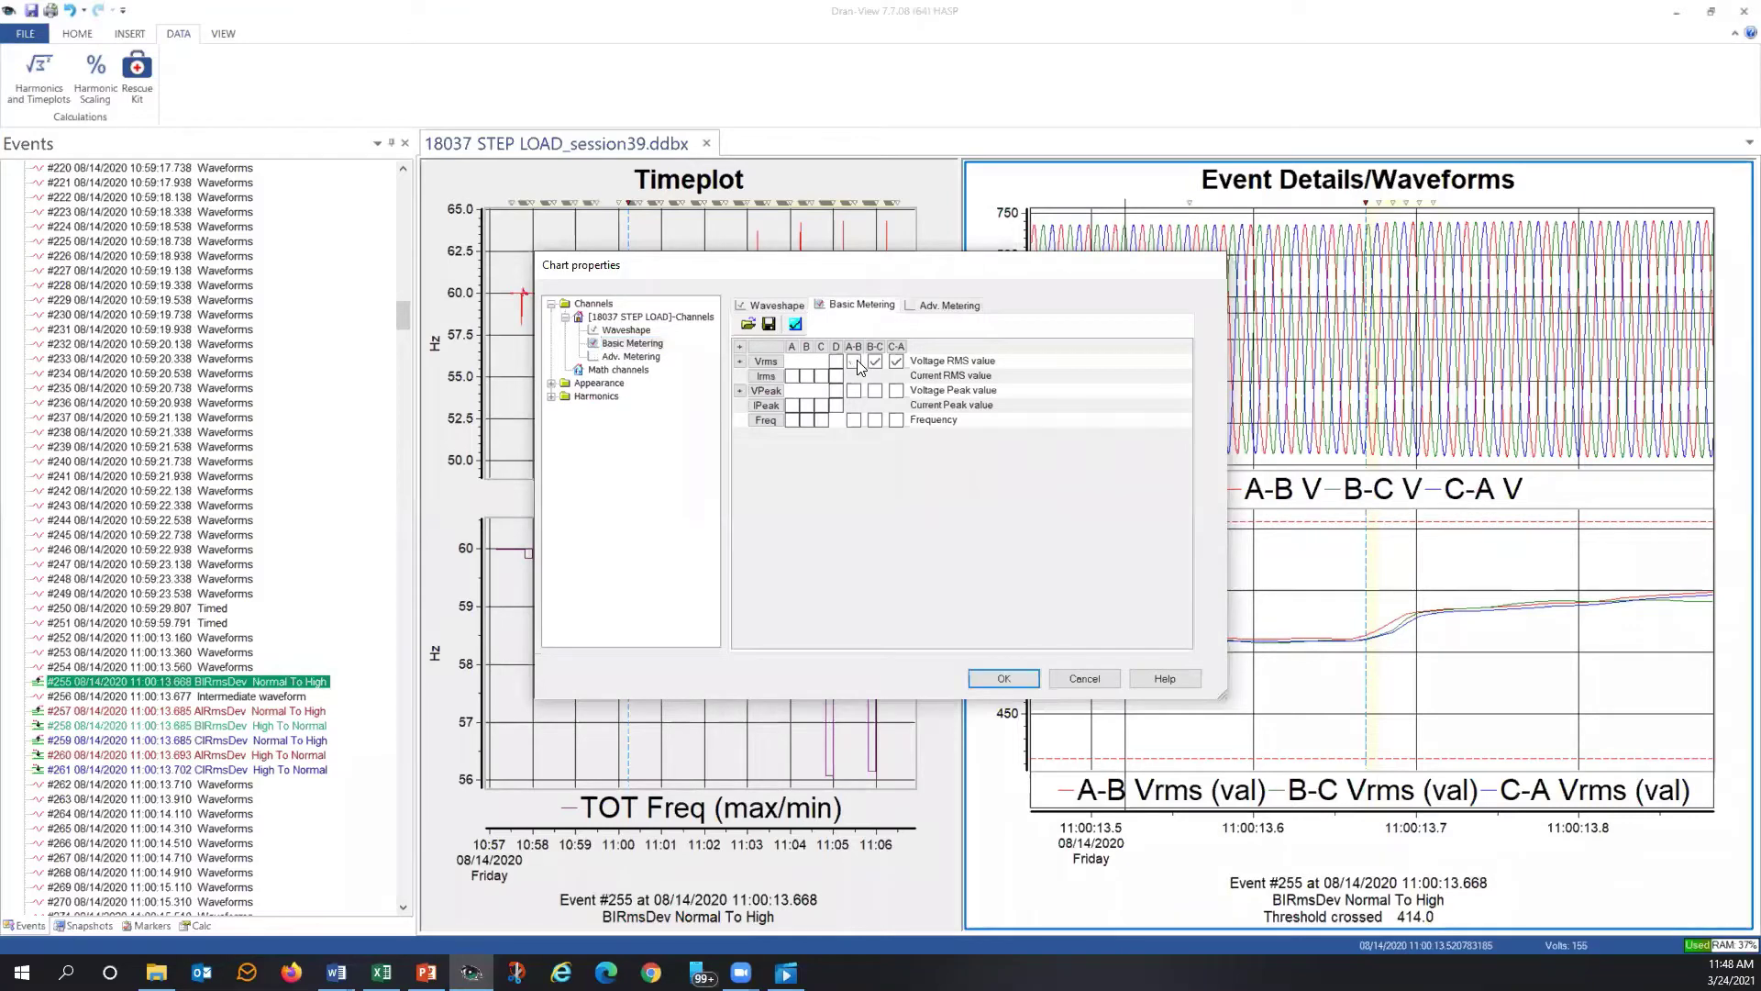
{"action": "left_click", "coordinate": [875, 363]}
{"action": "left_click", "coordinate": [897, 362]}
{"action": "left_click", "coordinate": [858, 423]}
{"action": "left_click", "coordinate": [1005, 679]}
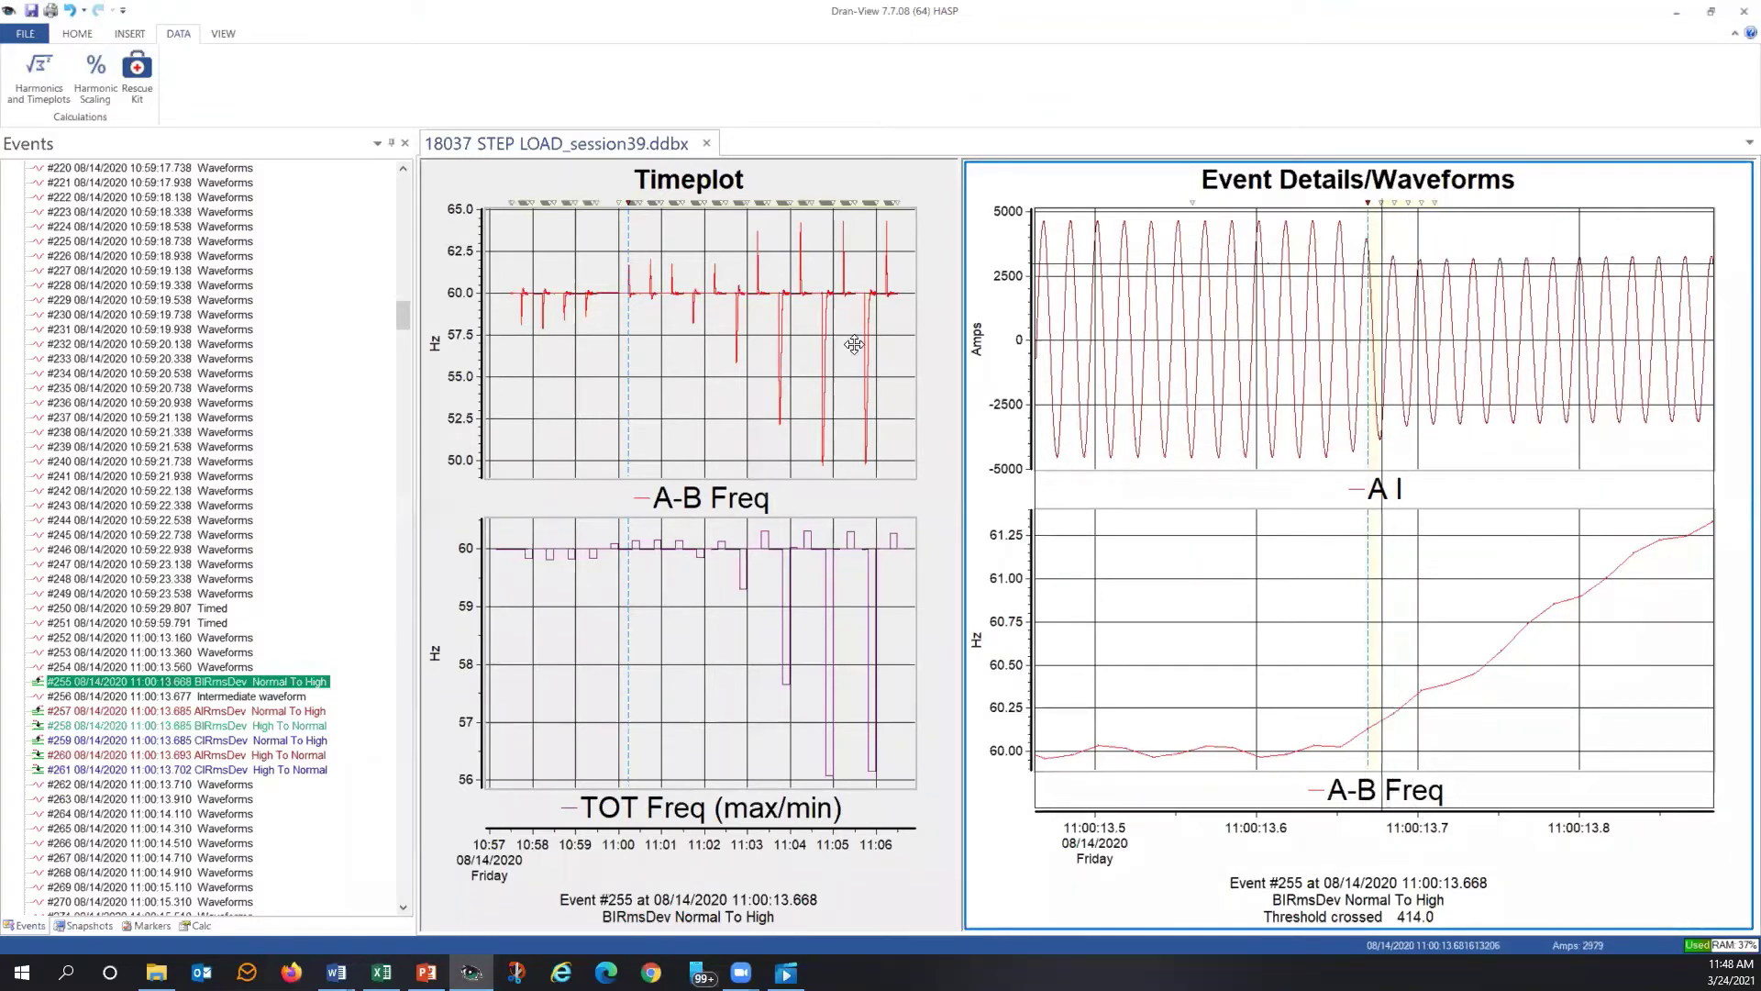
View AIRmsDev Normal To High event #718 and compare its current and frequency with the A-B Freq dip in the Timeplot
{"action": "scroll", "coordinate": [246, 718], "scroll_direction": "up", "scroll_amount": 8}
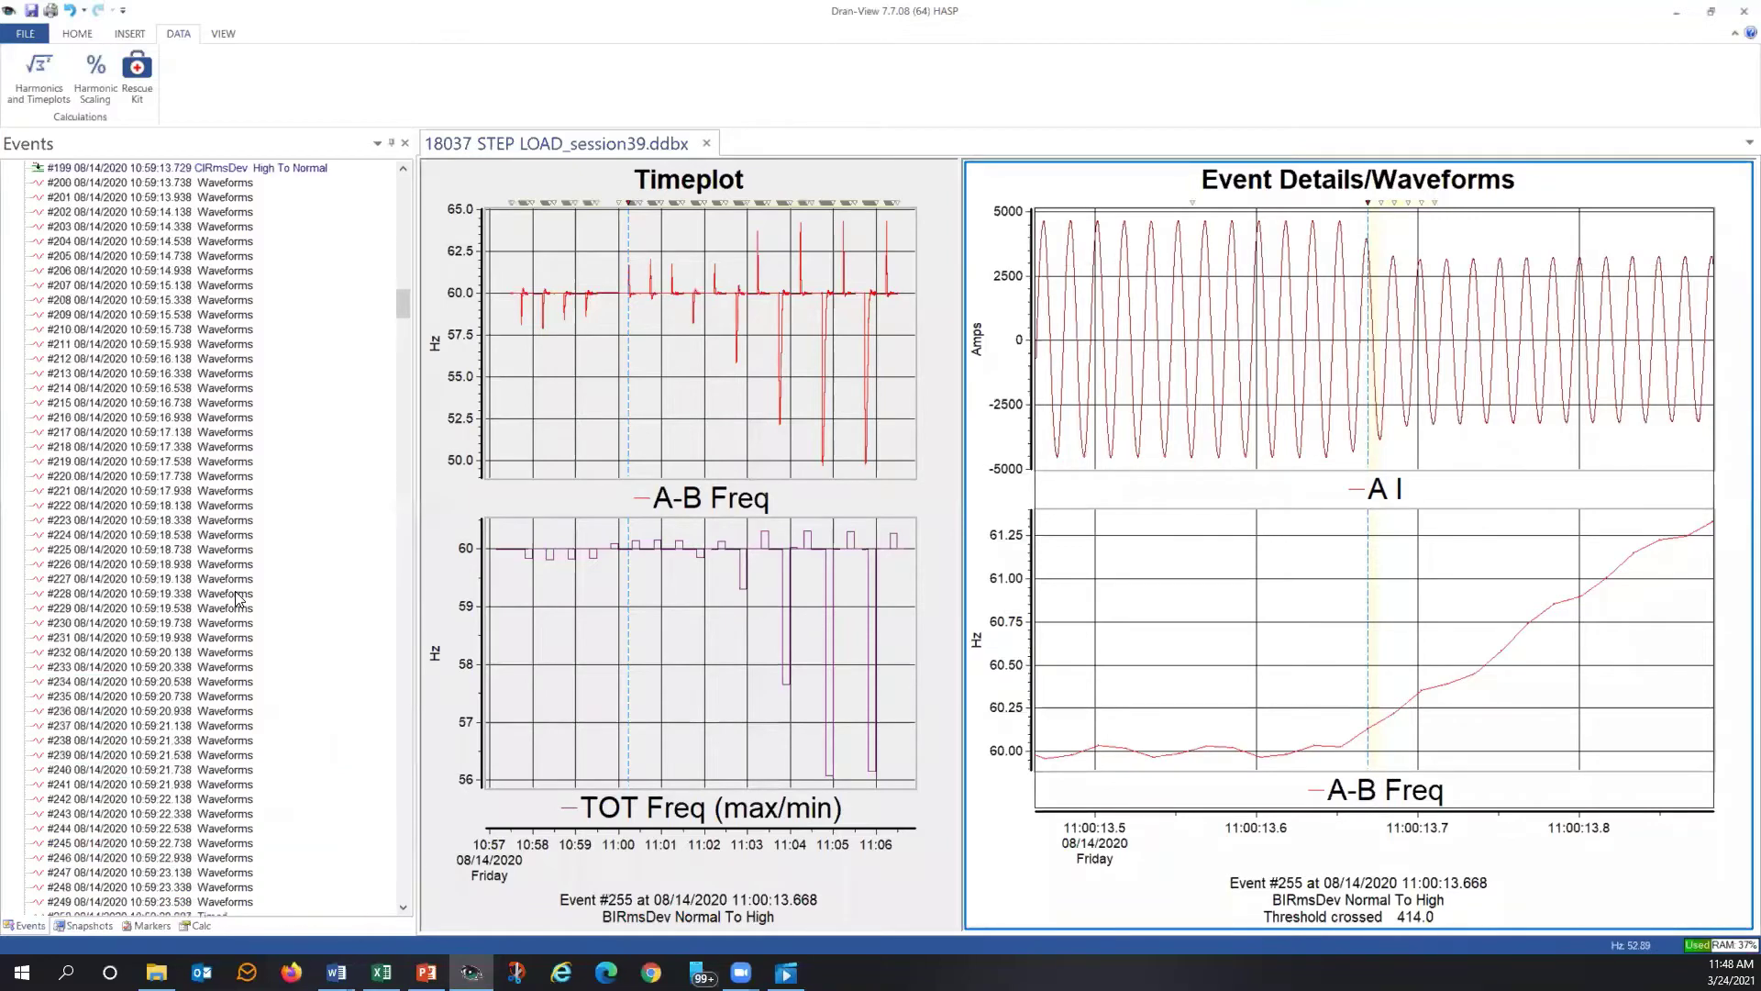
{"action": "left_click", "coordinate": [780, 204]}
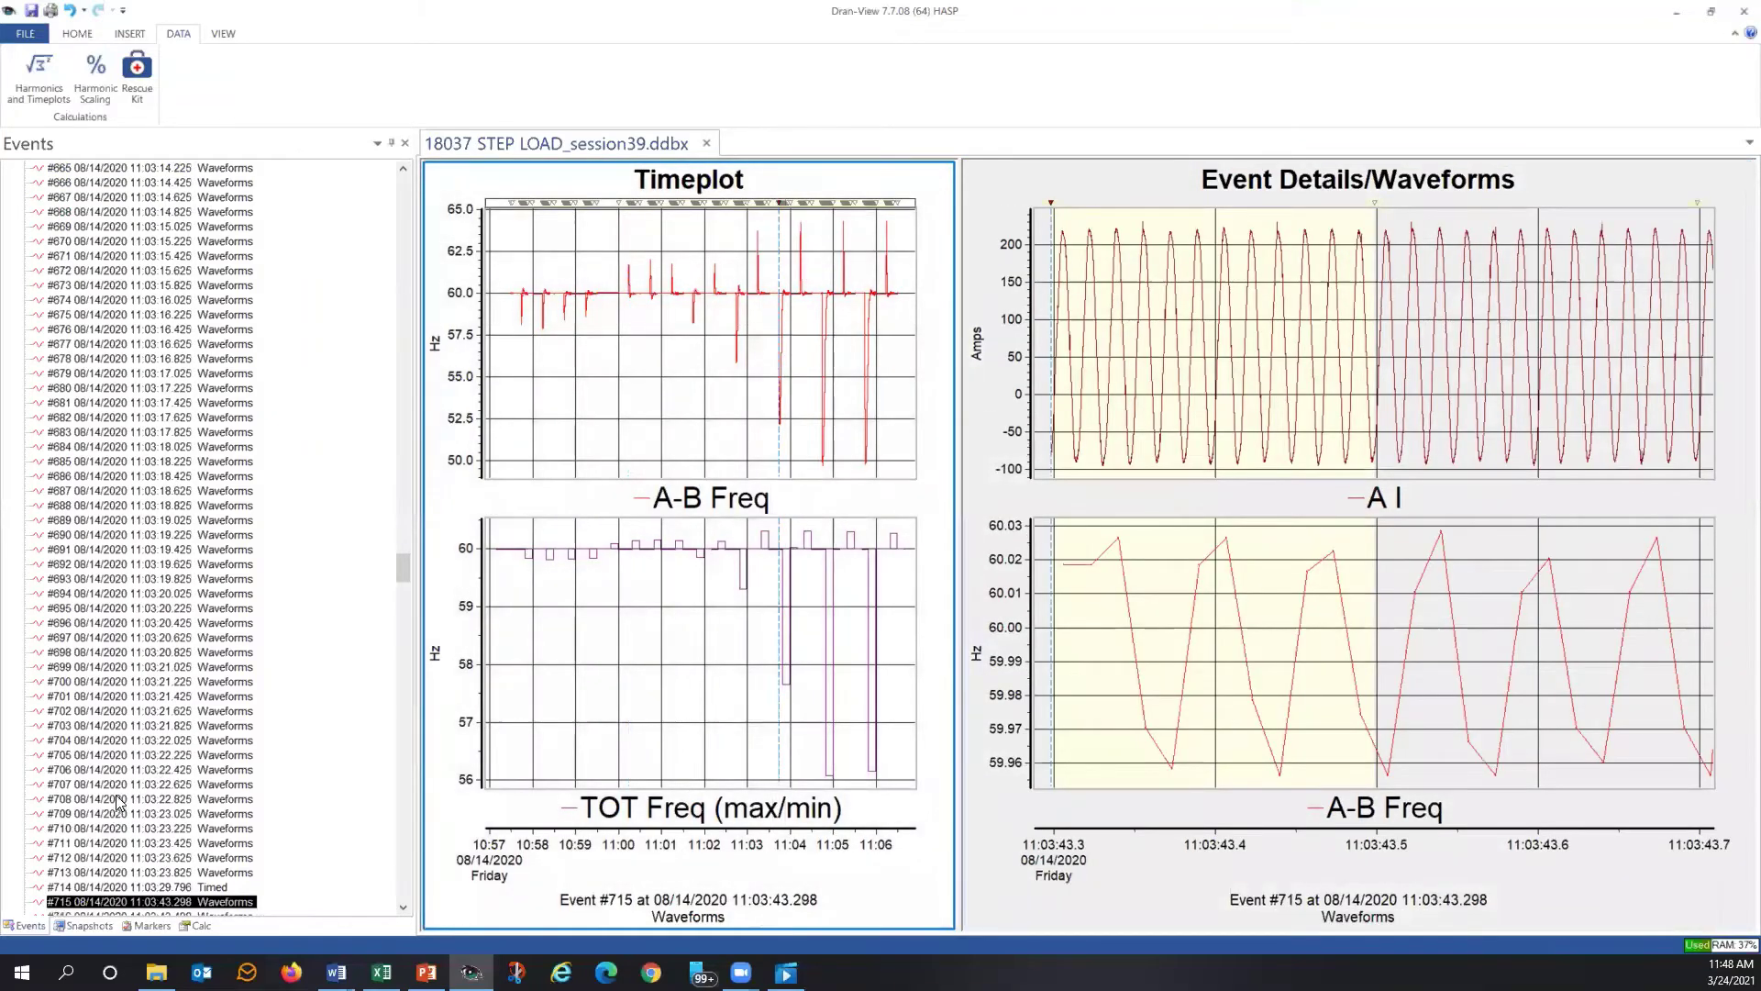
{"action": "scroll", "coordinate": [227, 769], "scroll_direction": "down", "scroll_amount": 4}
{"action": "left_click", "coordinate": [226, 769]}
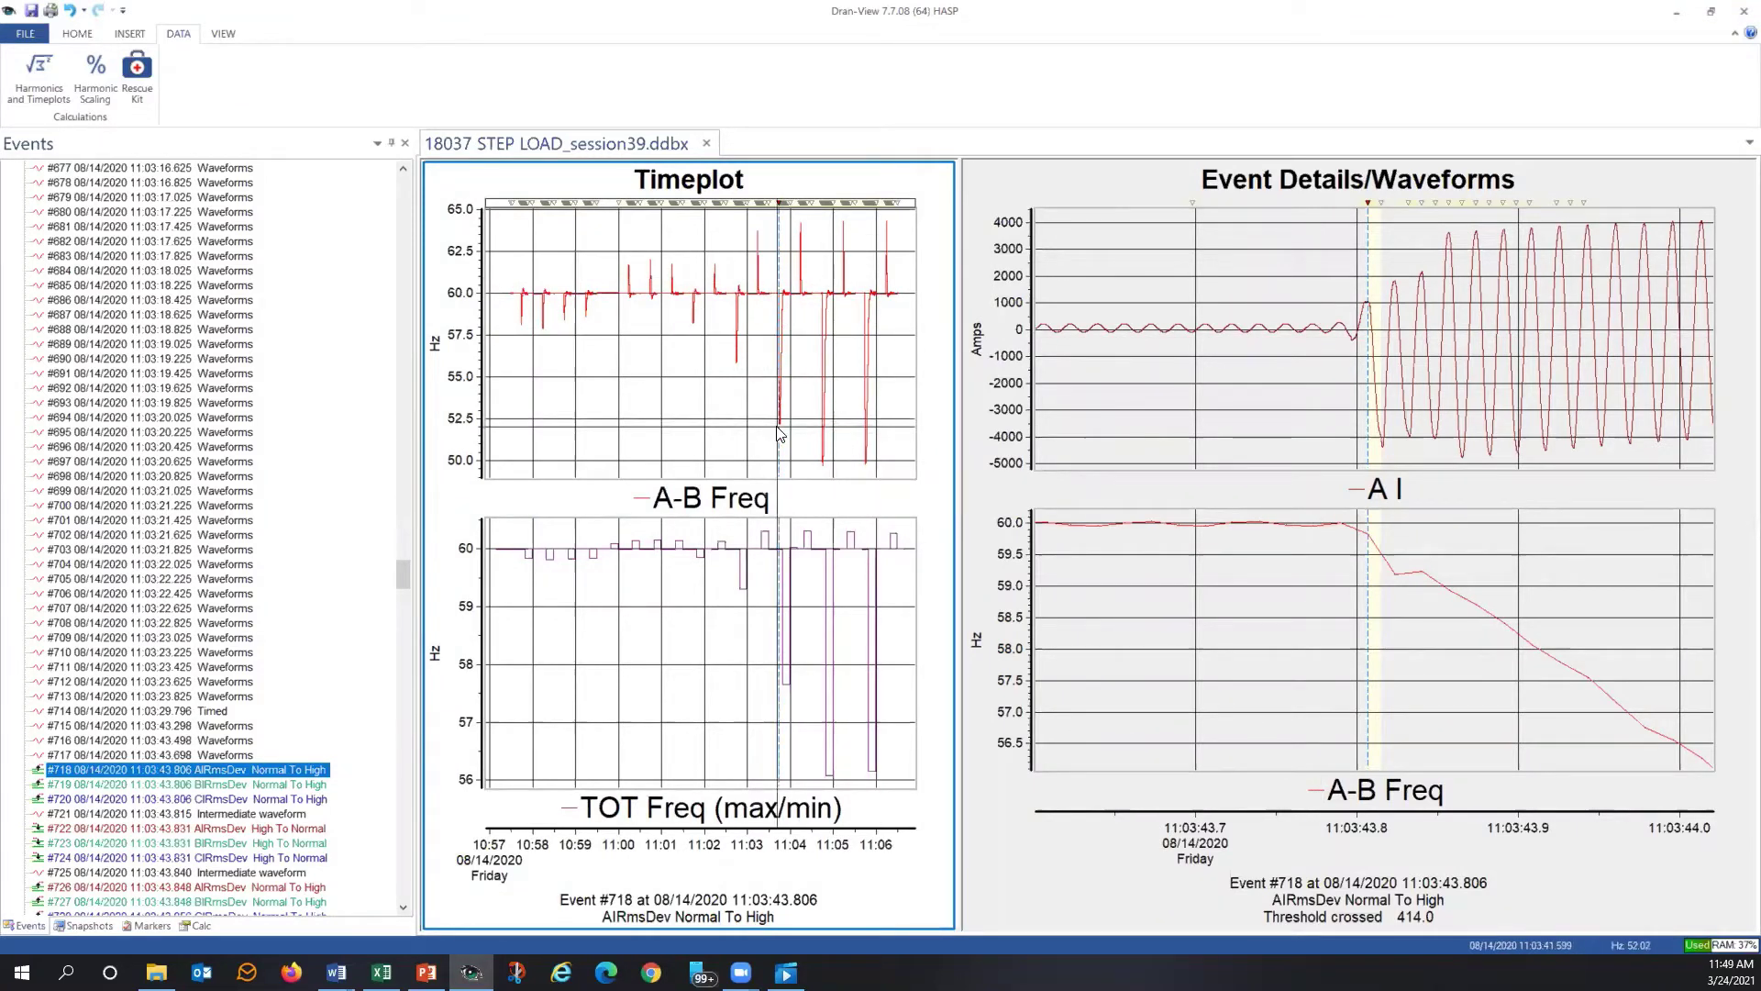
{"action": "mouse_move", "coordinate": [778, 434]}
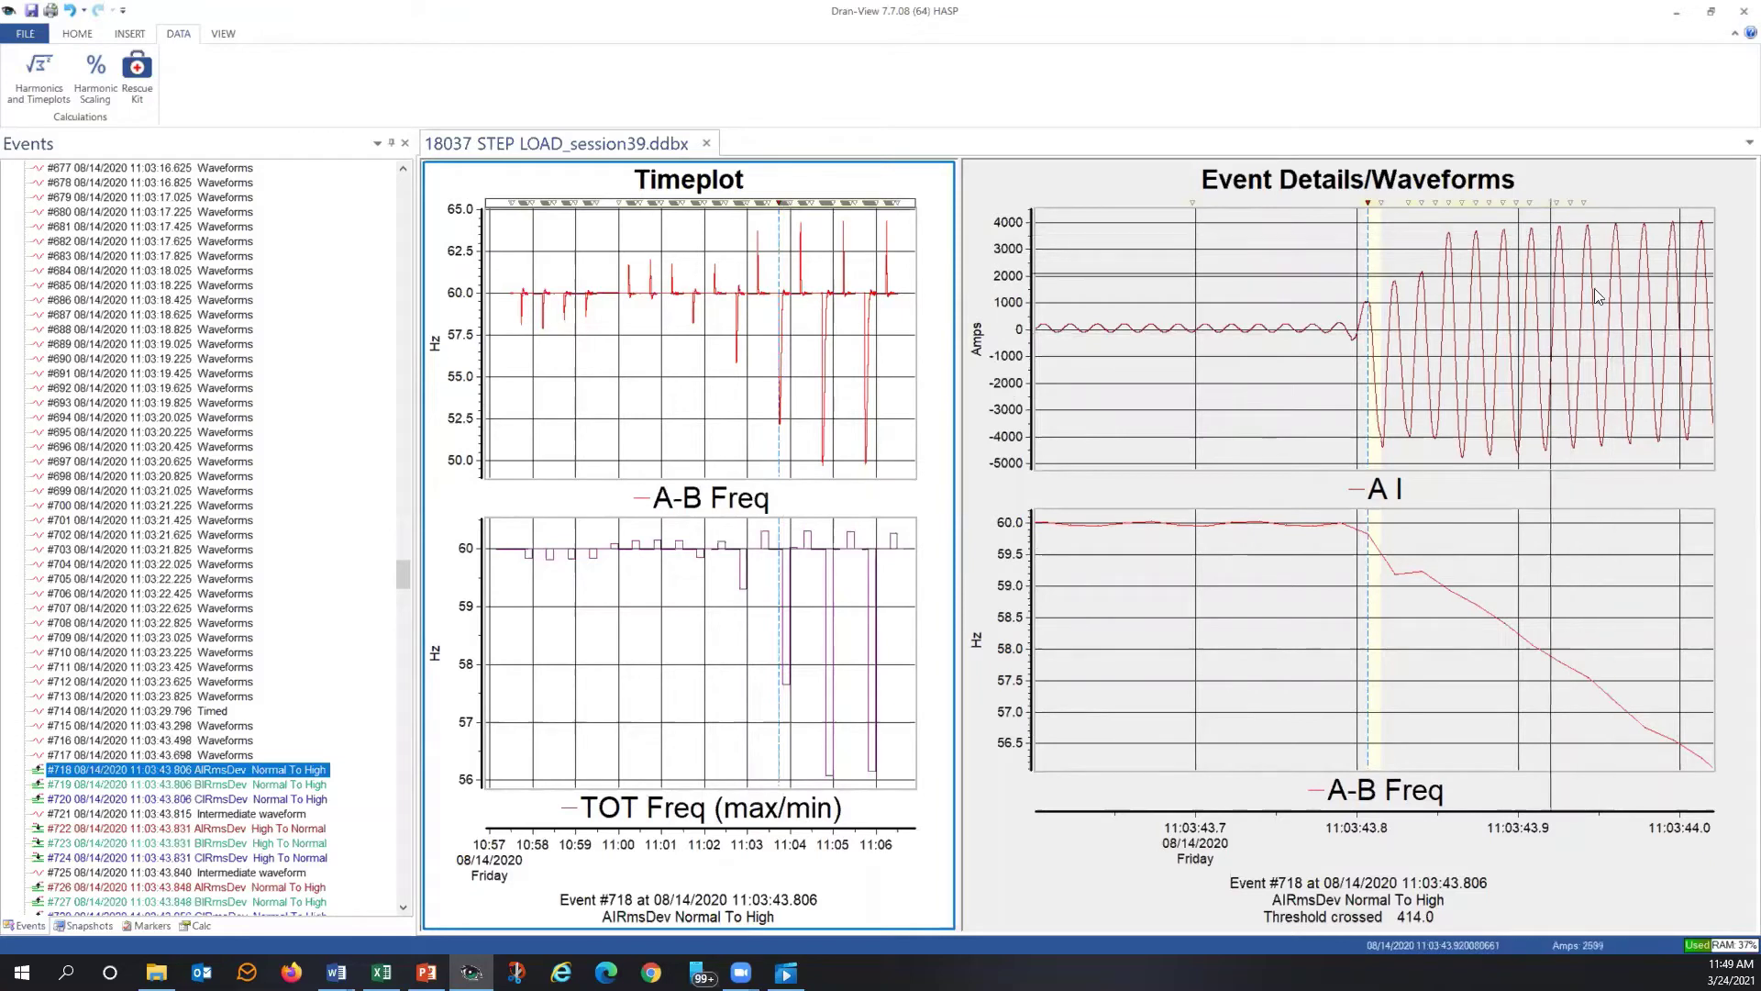
Add the A Vrms and A Irms channels to the Timeplot chart
{"action": "double_click", "coordinate": [594, 358]}
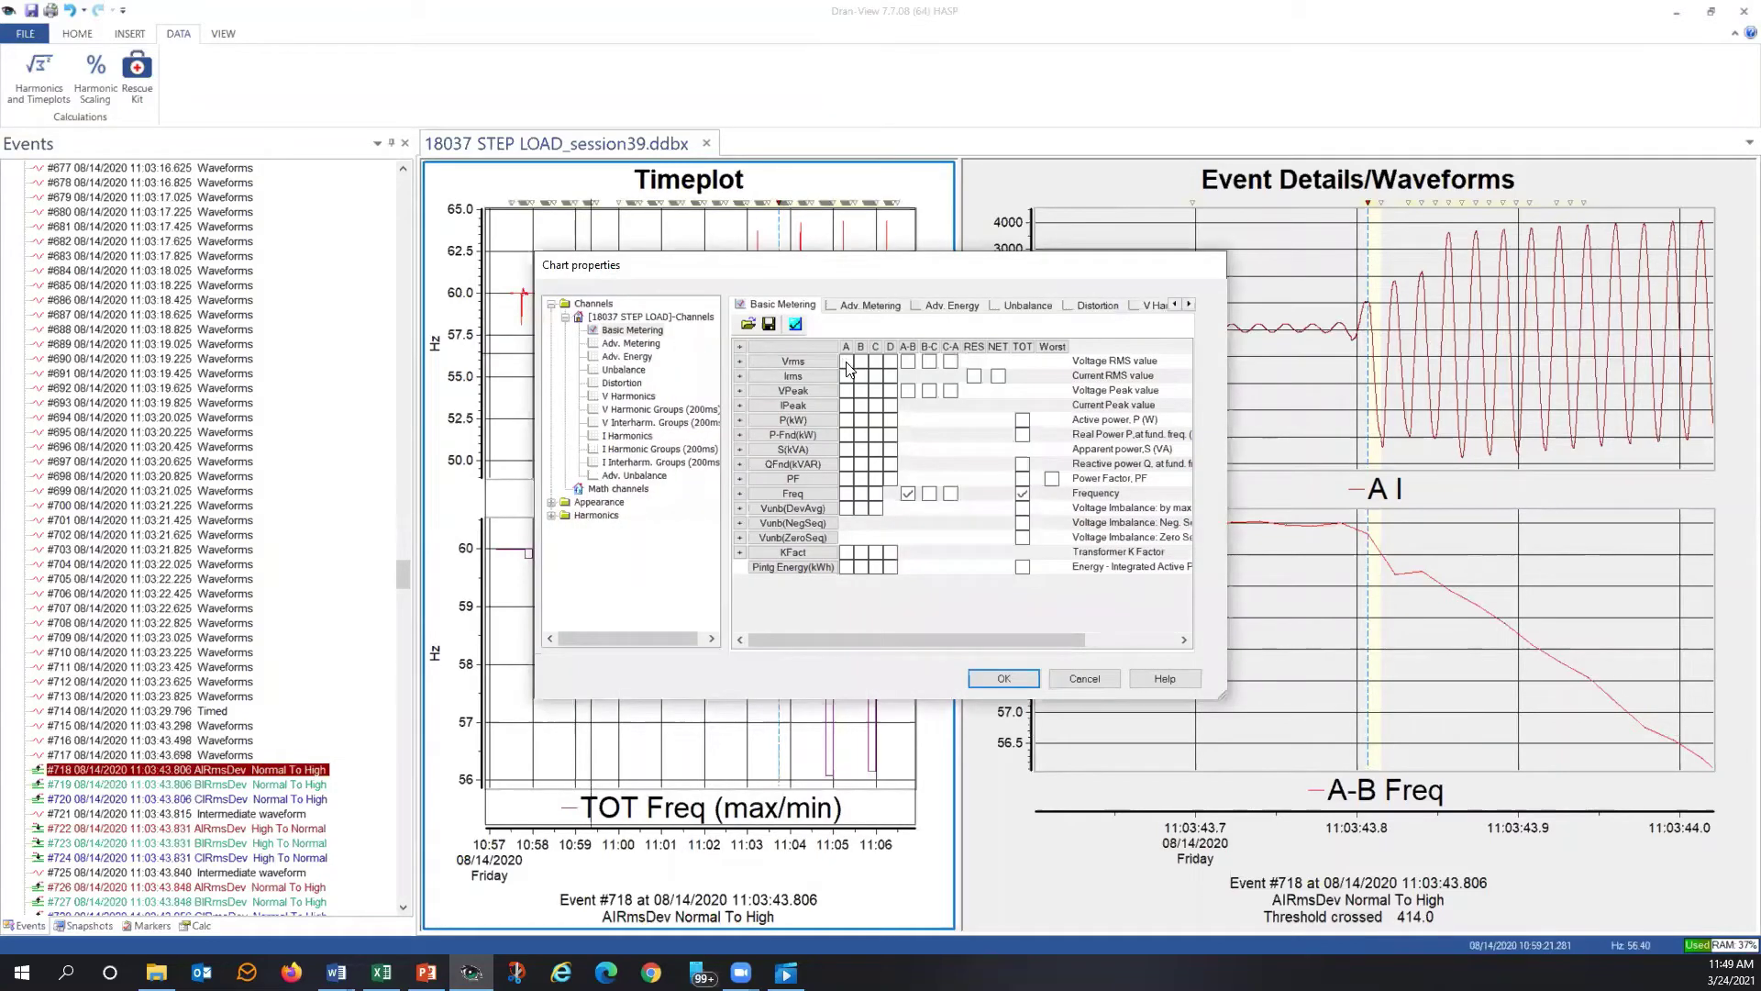
{"action": "key", "text": "Down"}
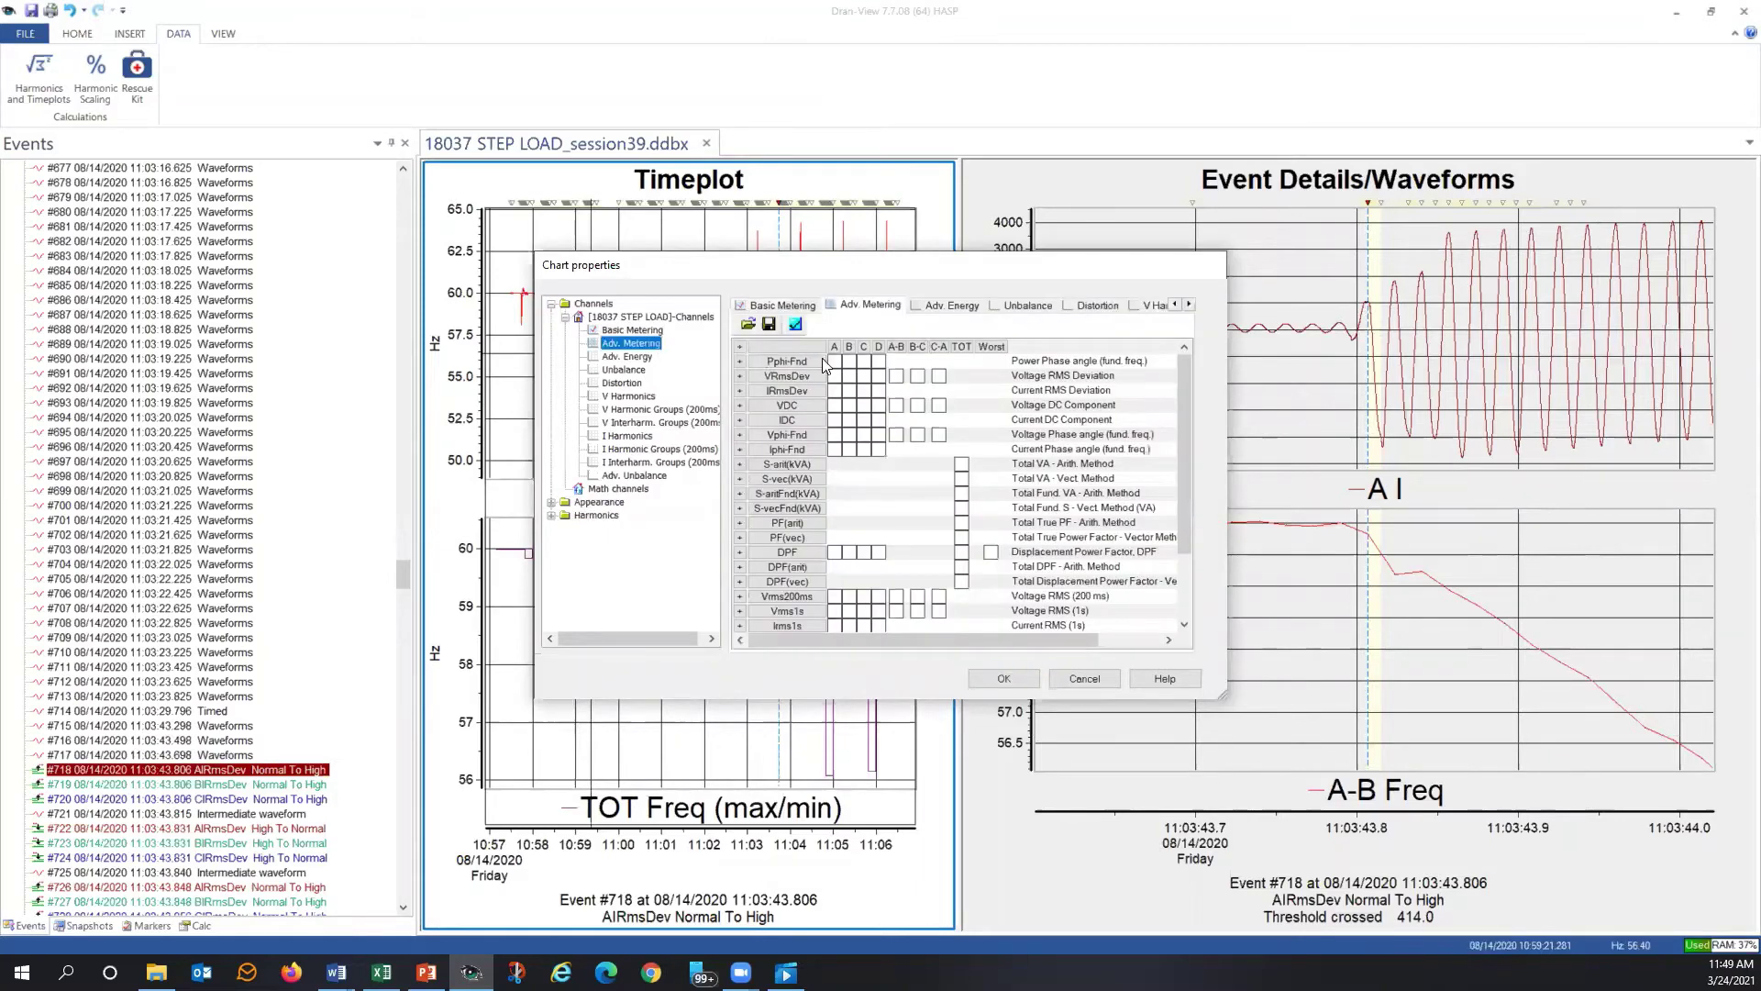
{"action": "key", "text": "Up"}
{"action": "left_click", "coordinate": [845, 361]}
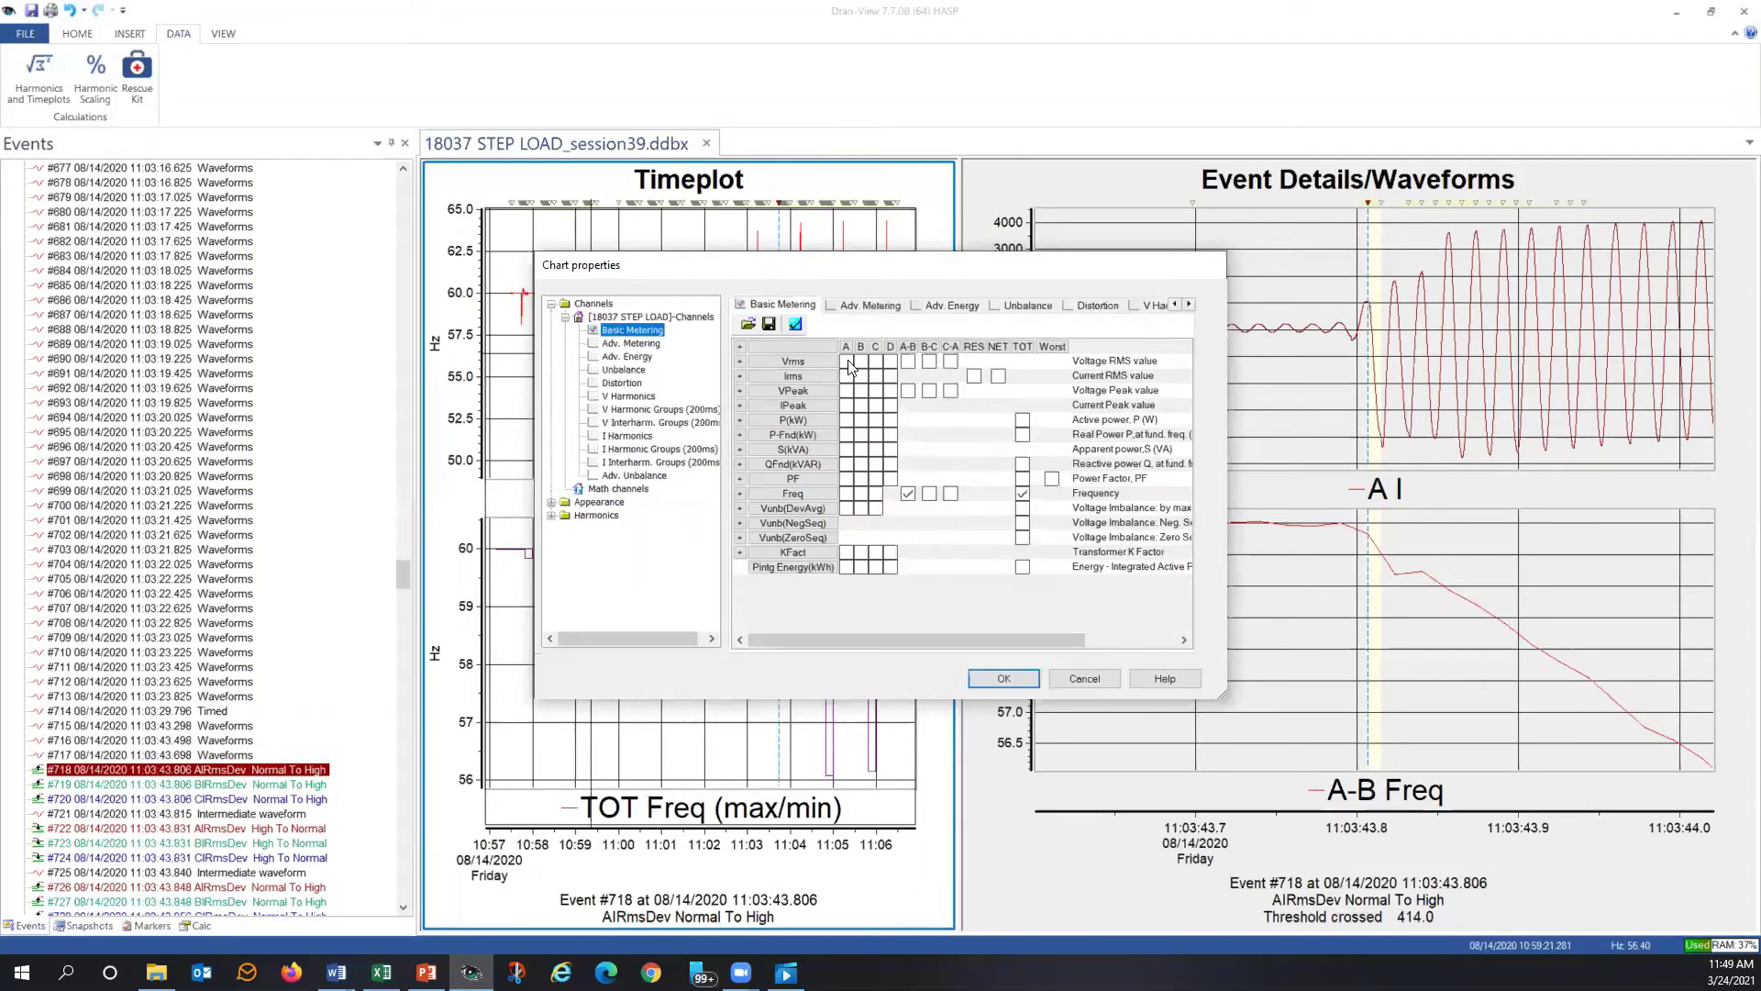
{"action": "left_click", "coordinate": [846, 376]}
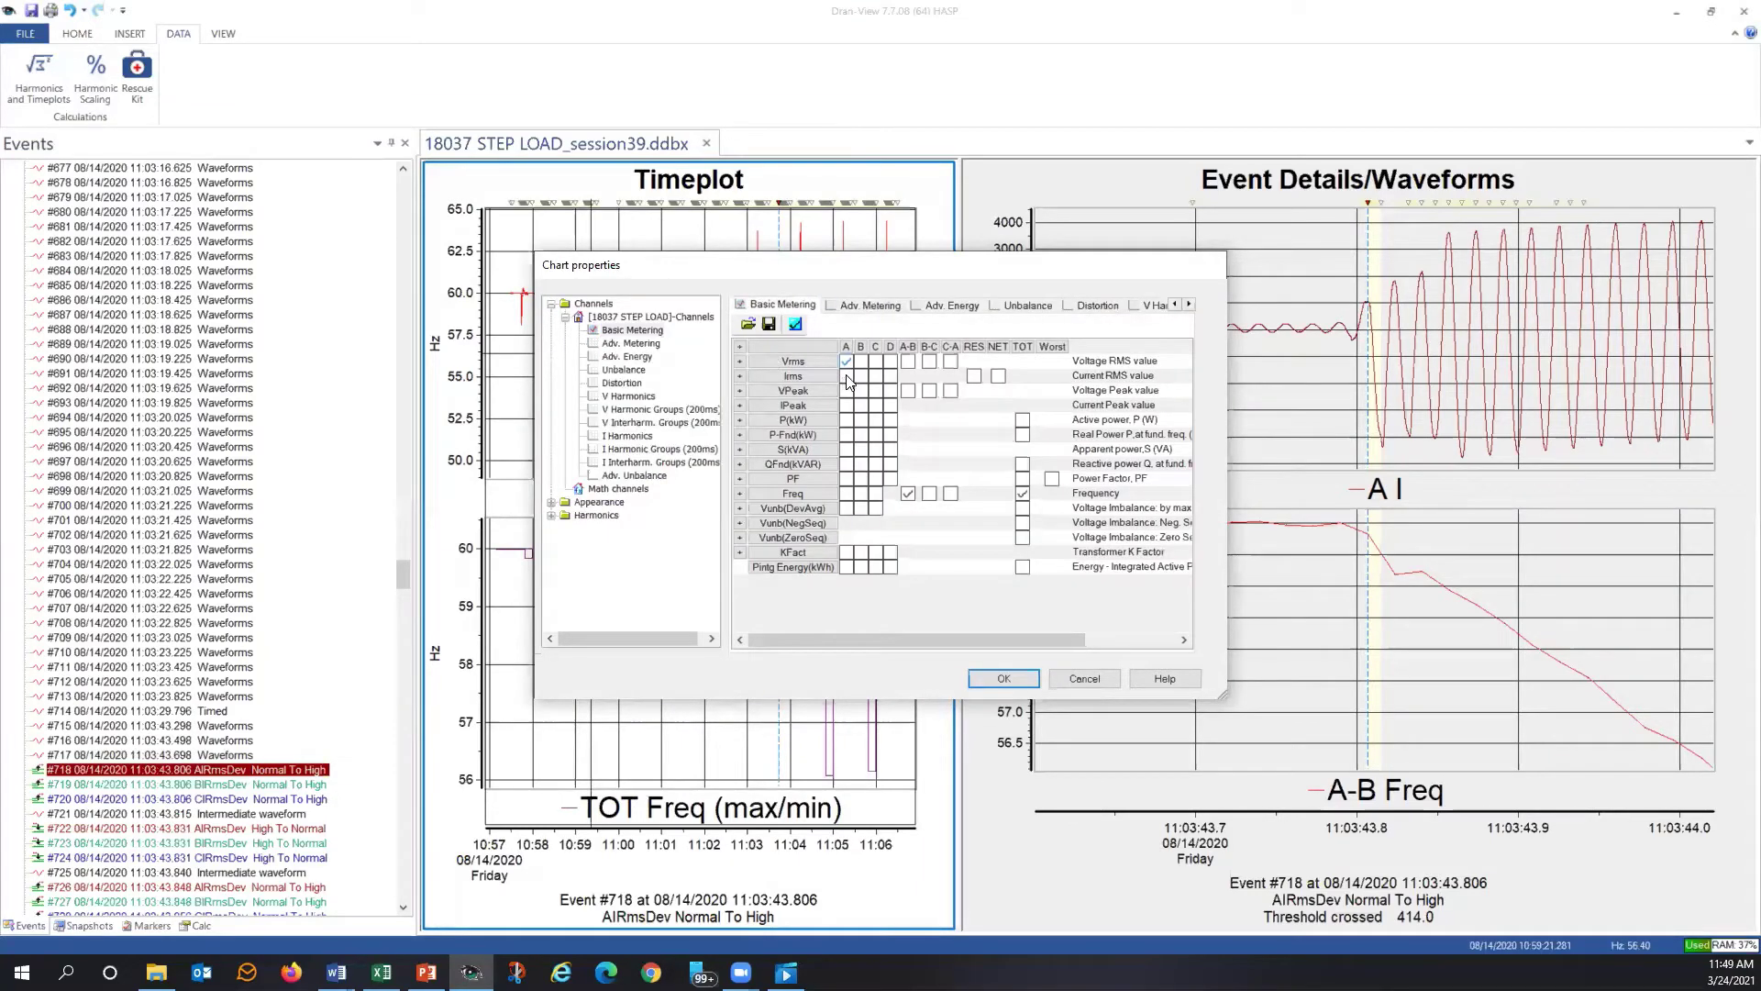
{"action": "left_click", "coordinate": [1011, 680]}
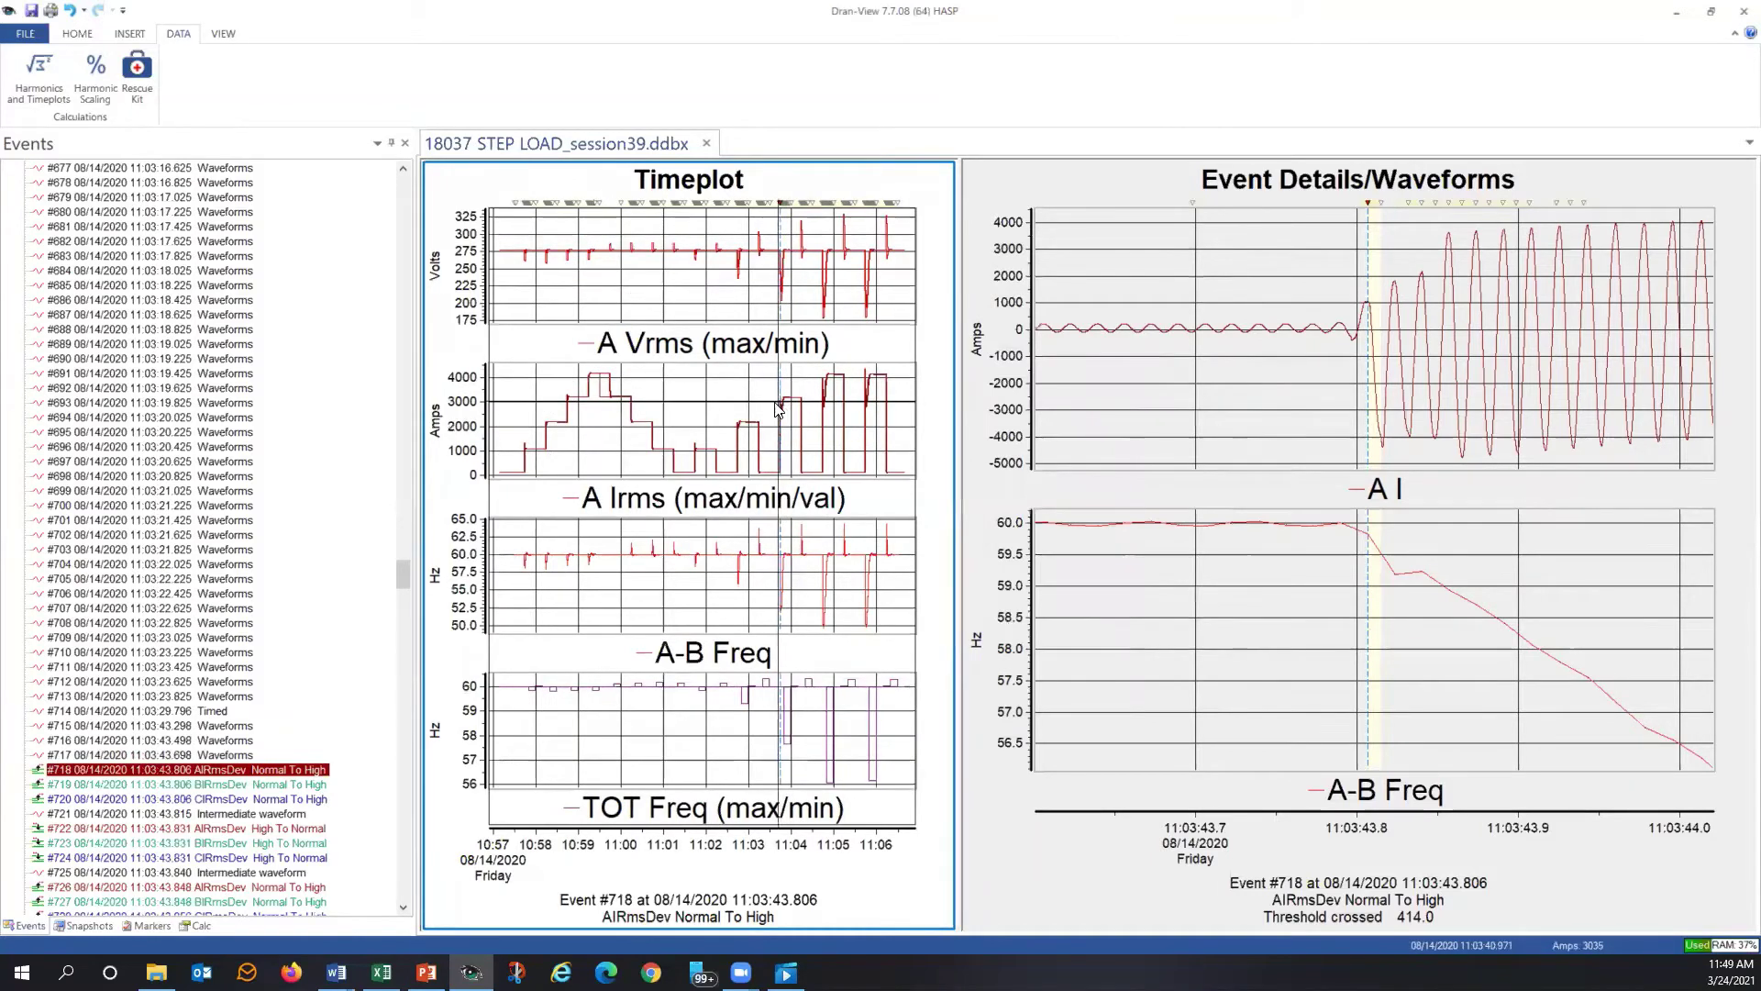
View the phase A current and A-B frequency of B-CVrms Low To Normal event #764
{"action": "scroll", "coordinate": [272, 432], "scroll_direction": "down", "scroll_amount": 19}
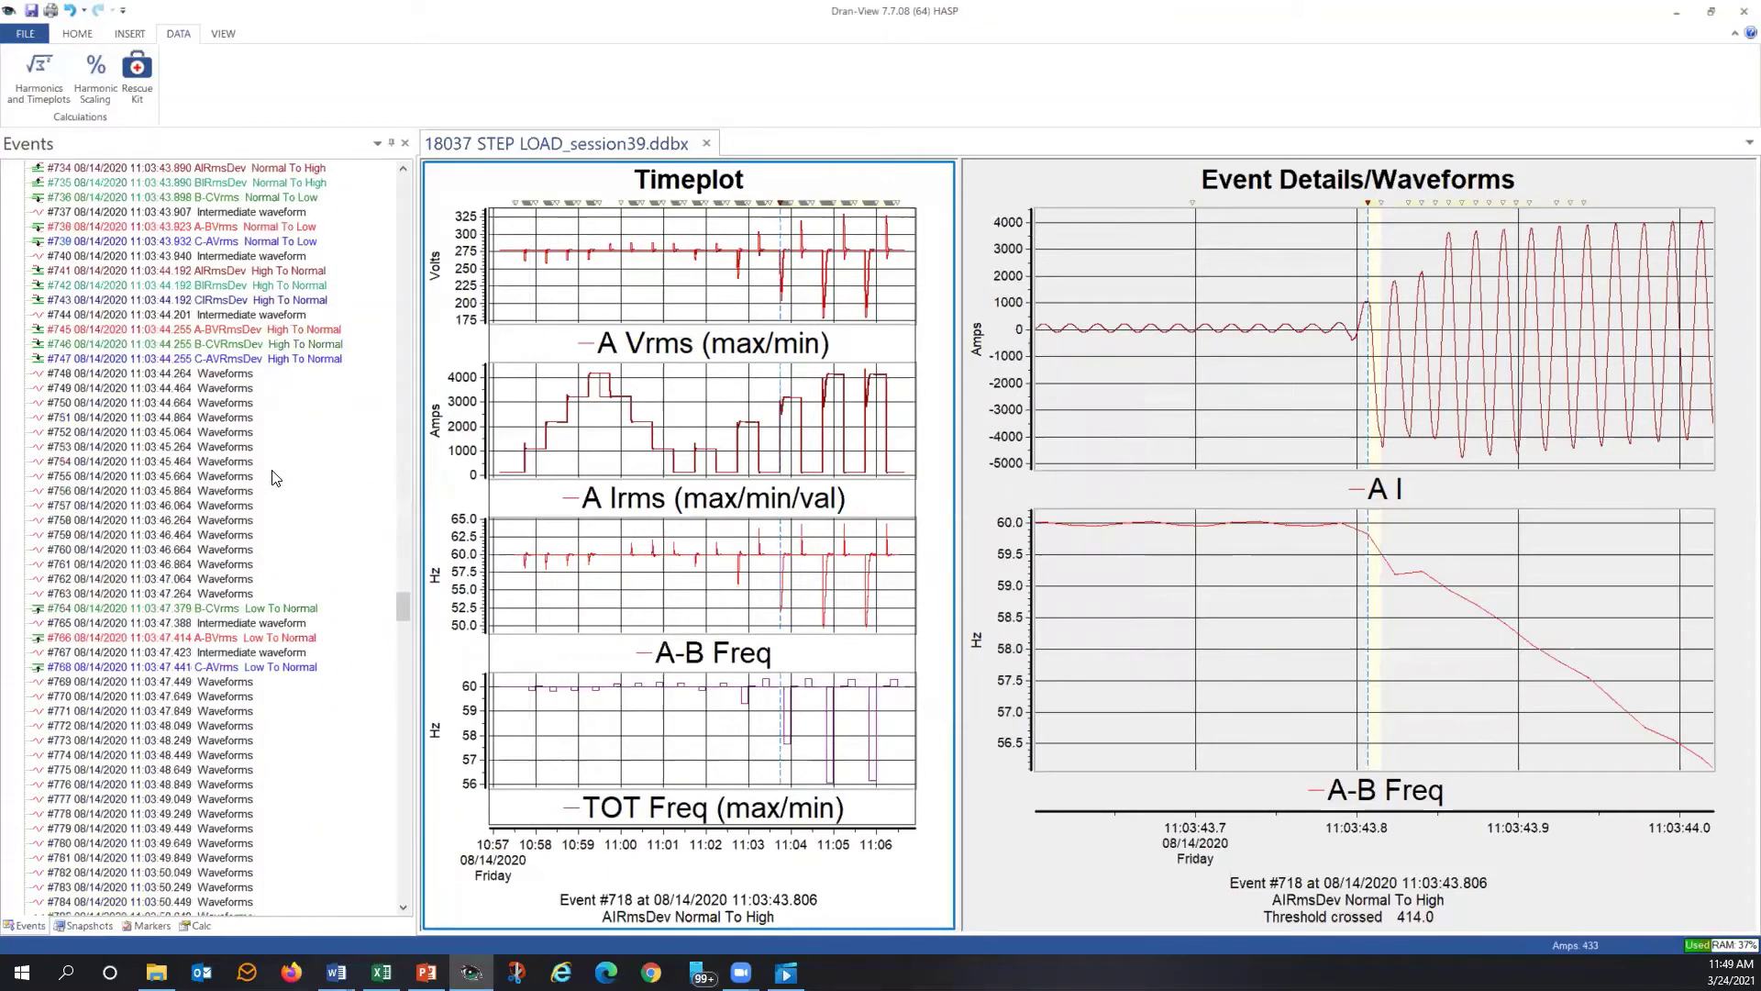
{"action": "left_click", "coordinate": [282, 608]}
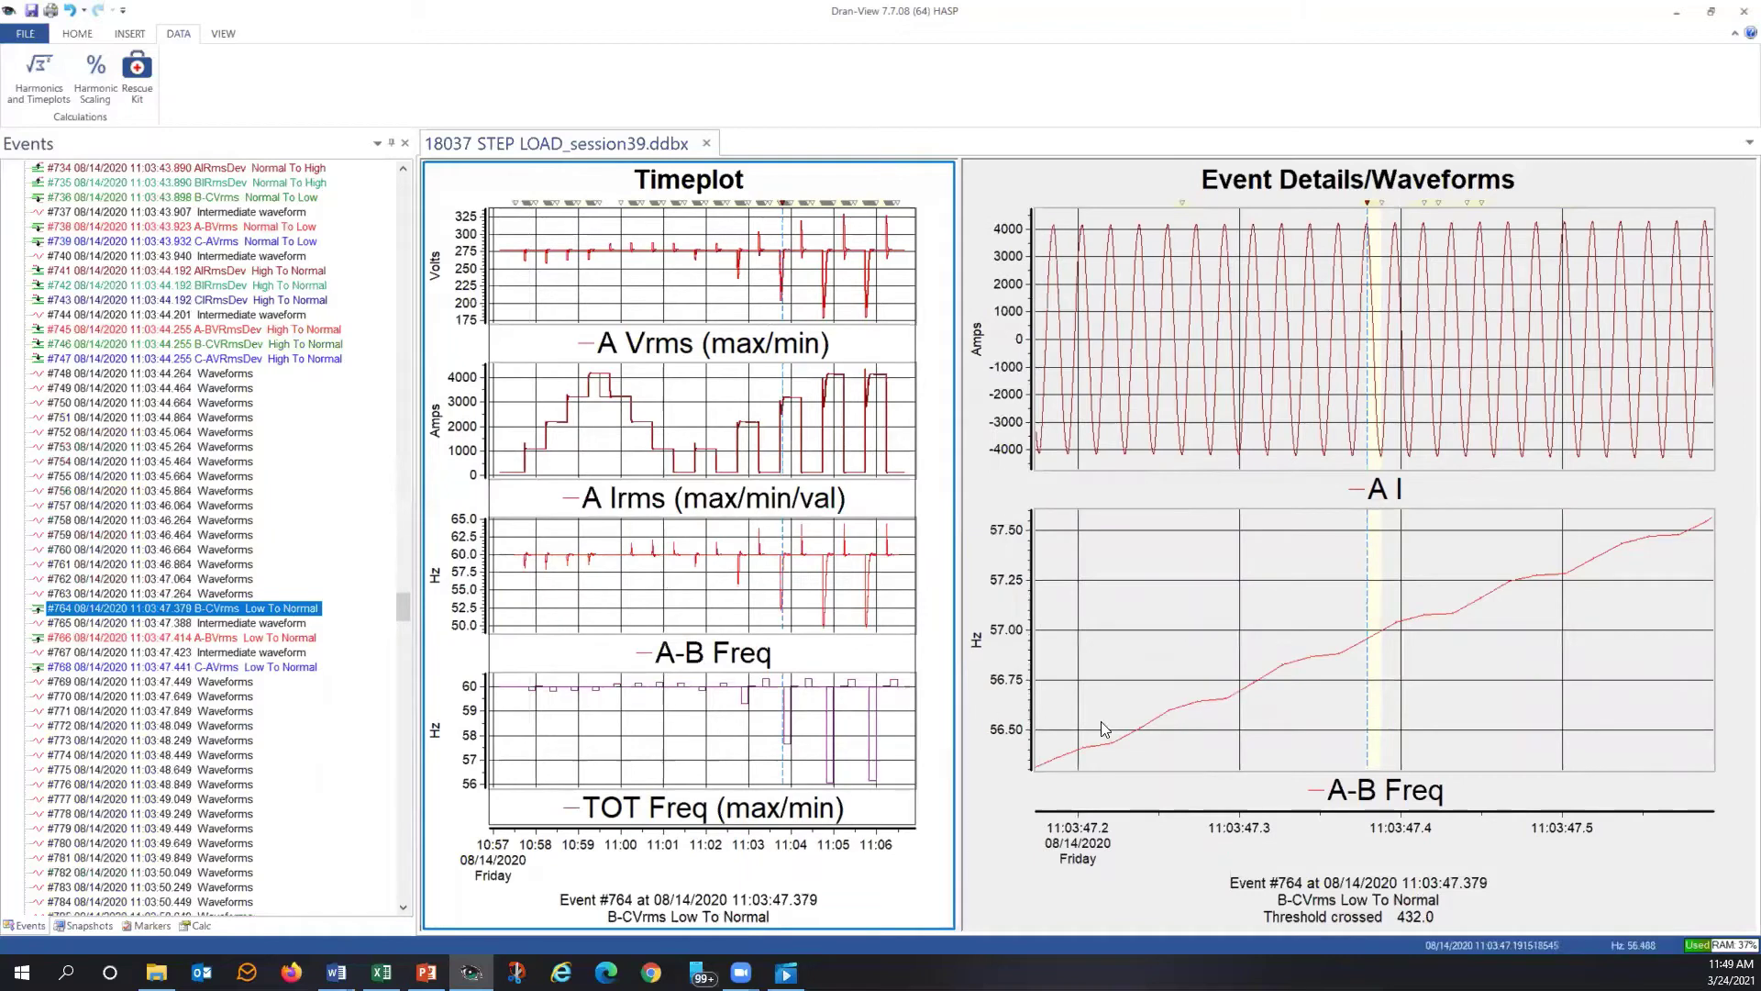
{"action": "mouse_move", "coordinate": [1285, 578]}
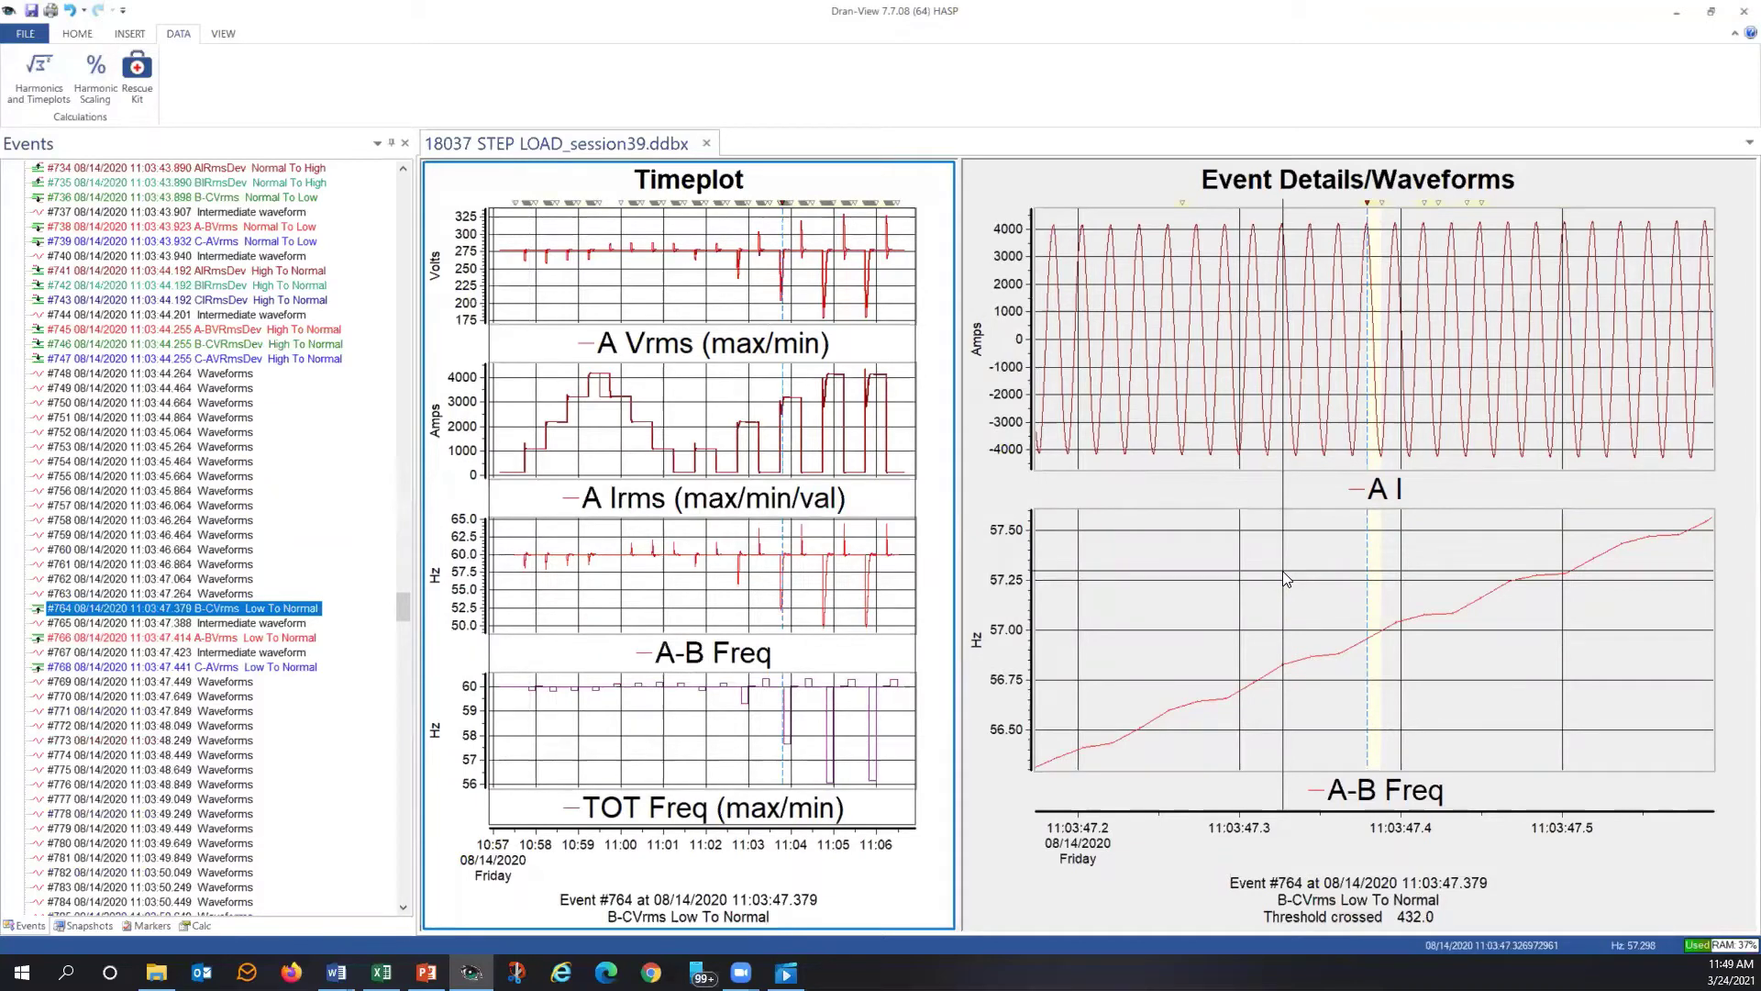
Reopen the Harmonics/Timeplot Calculator and examine its parameter groups, output options and the available samples-per-cycle choices
{"action": "left_click", "coordinate": [33, 87]}
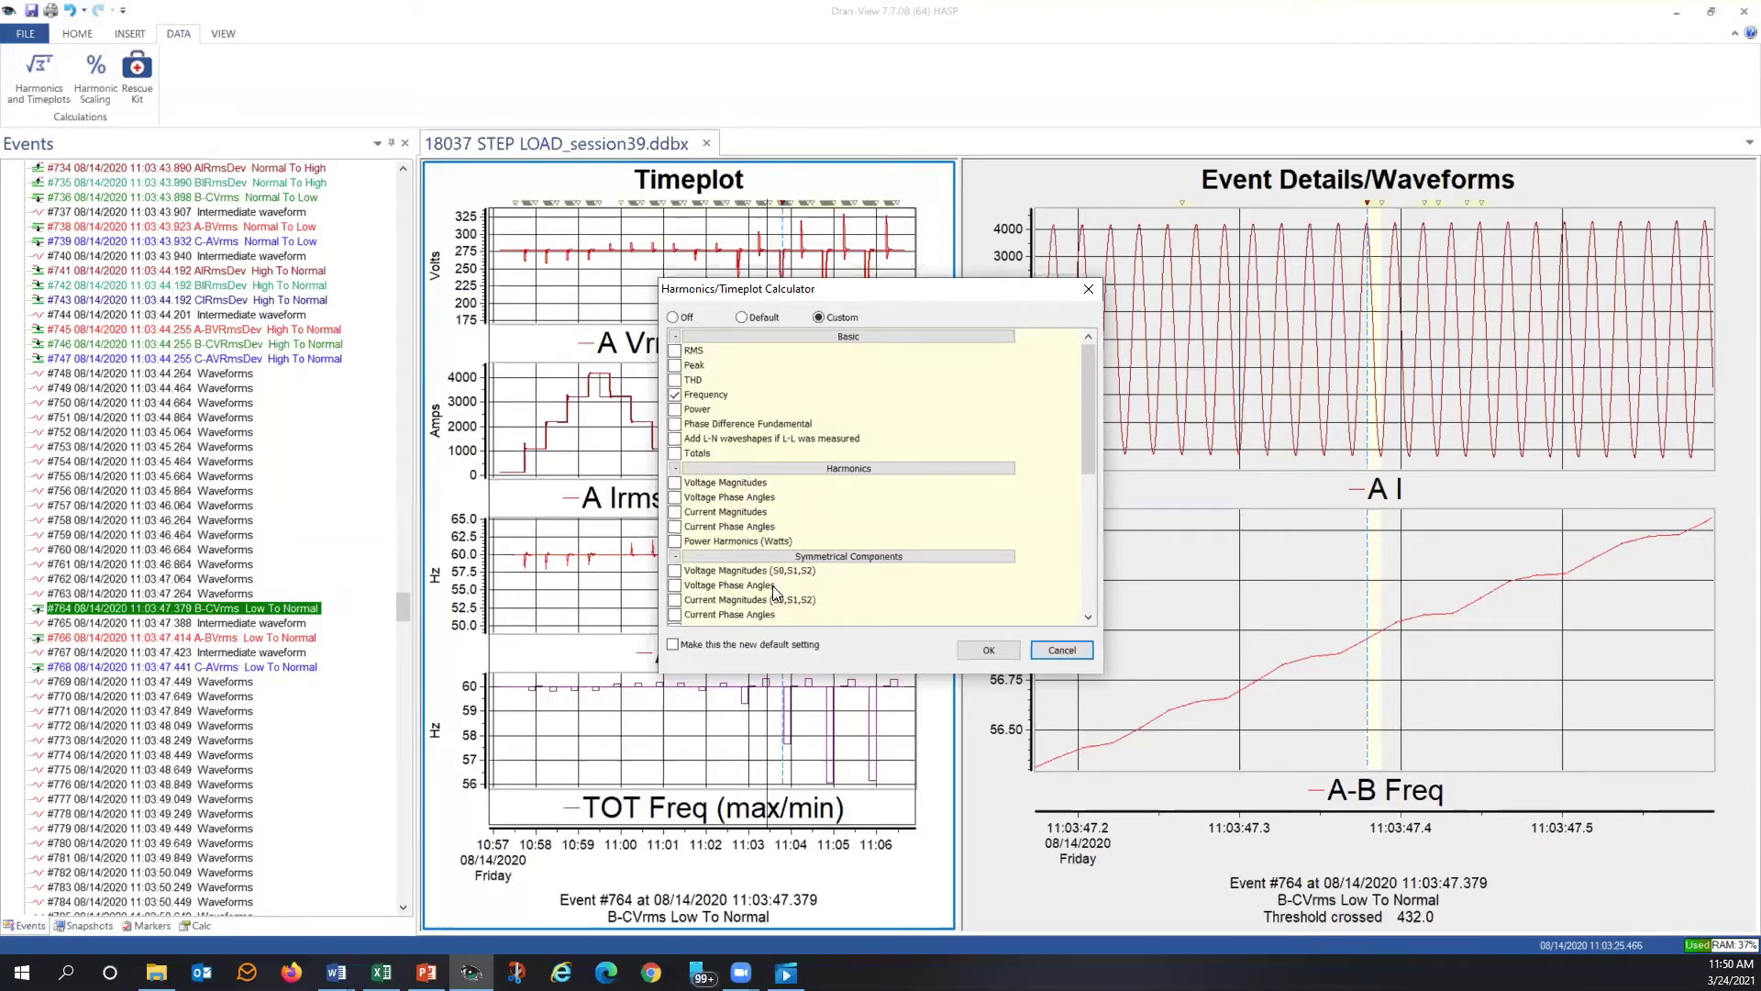
{"action": "scroll", "coordinate": [773, 593], "scroll_direction": "down", "scroll_amount": 4}
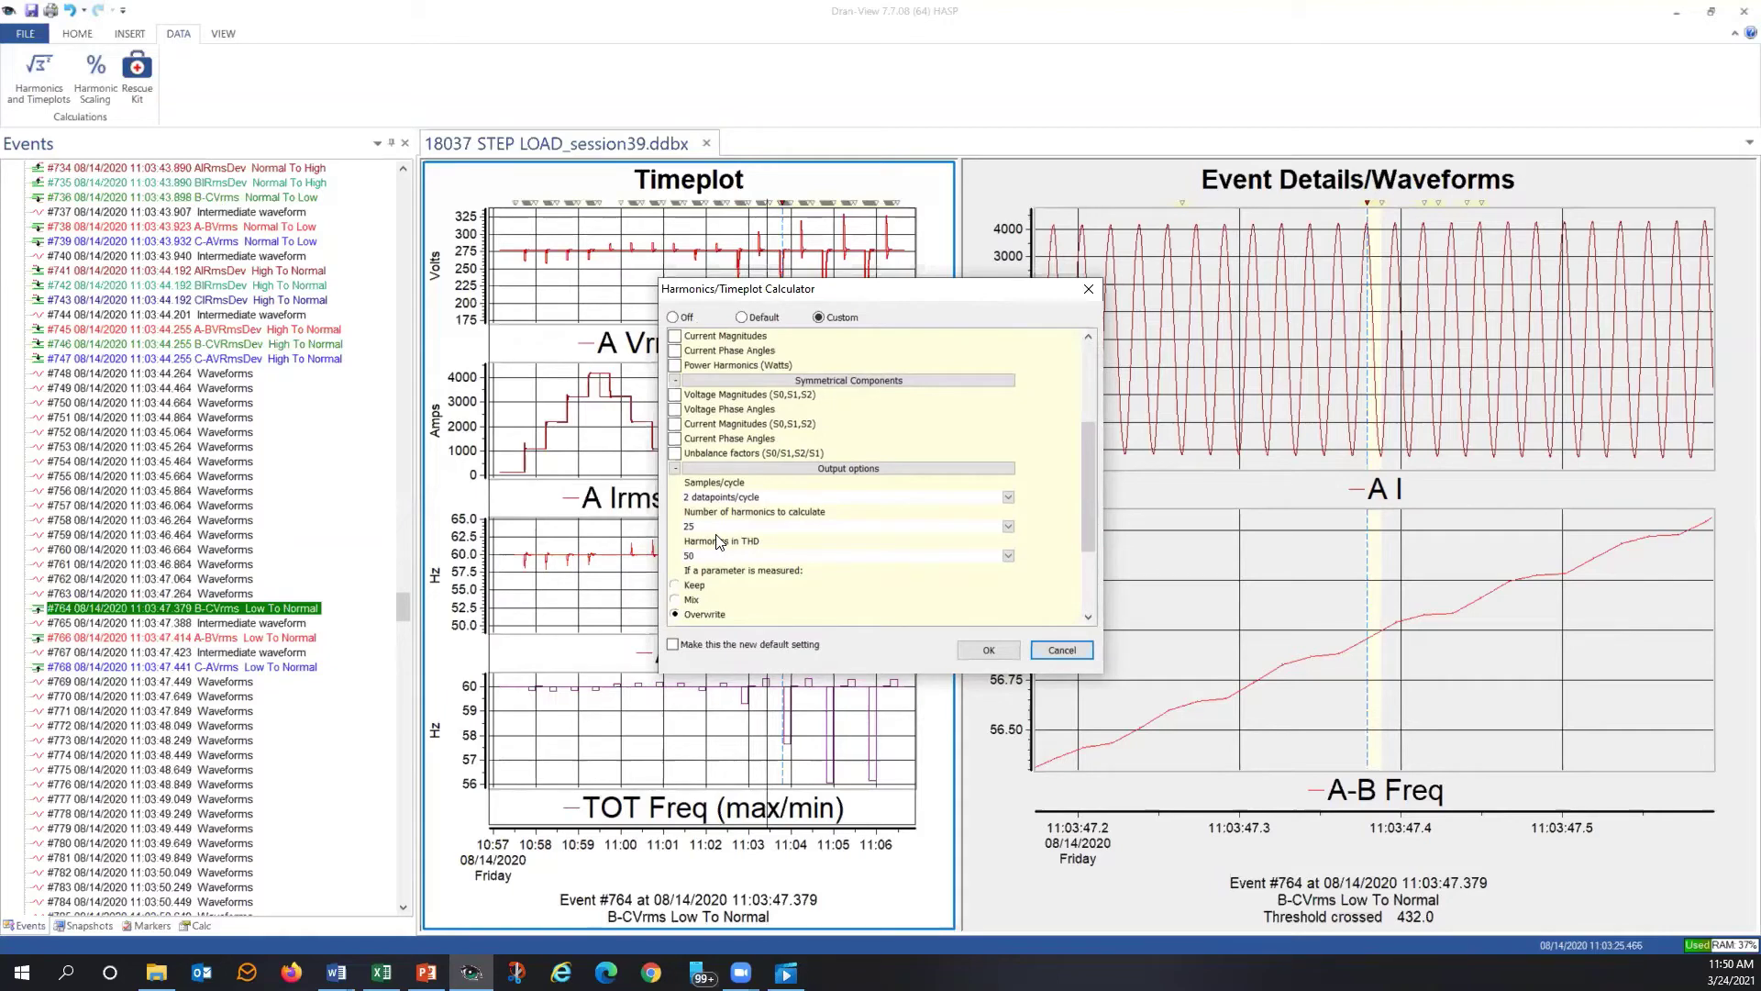
{"action": "scroll", "coordinate": [718, 541], "scroll_direction": "up", "scroll_amount": 5}
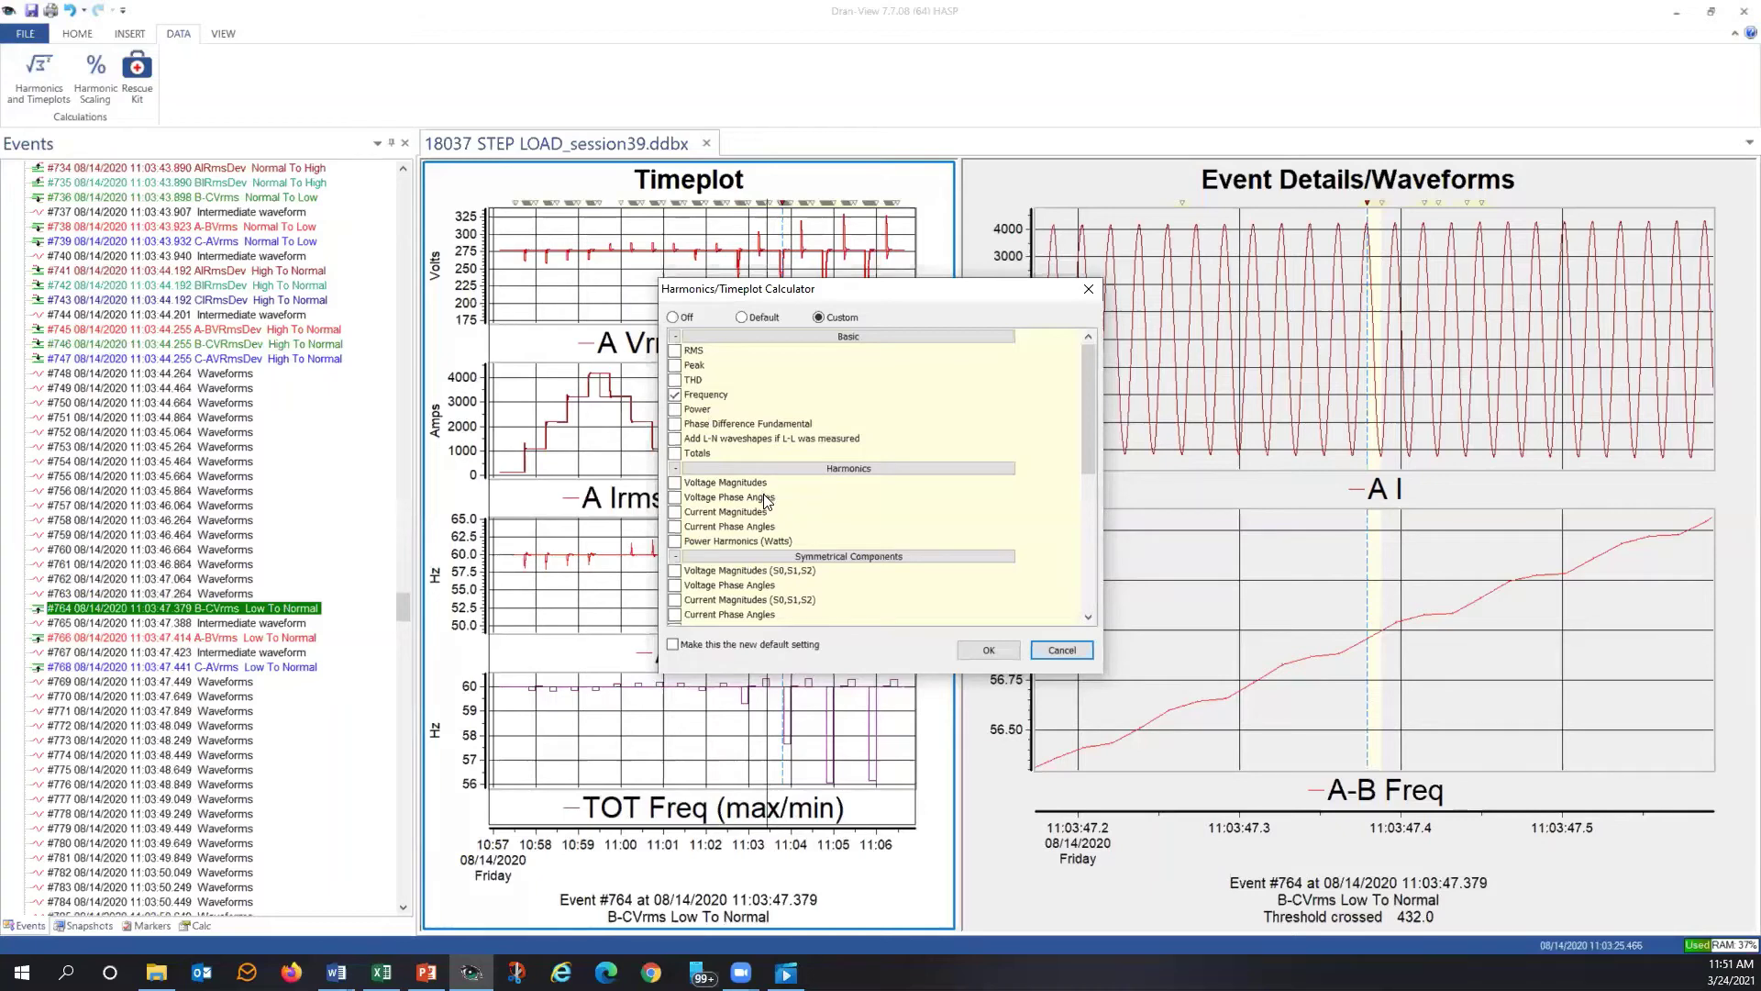
{"action": "scroll", "coordinate": [767, 497], "scroll_direction": "down", "scroll_amount": 5}
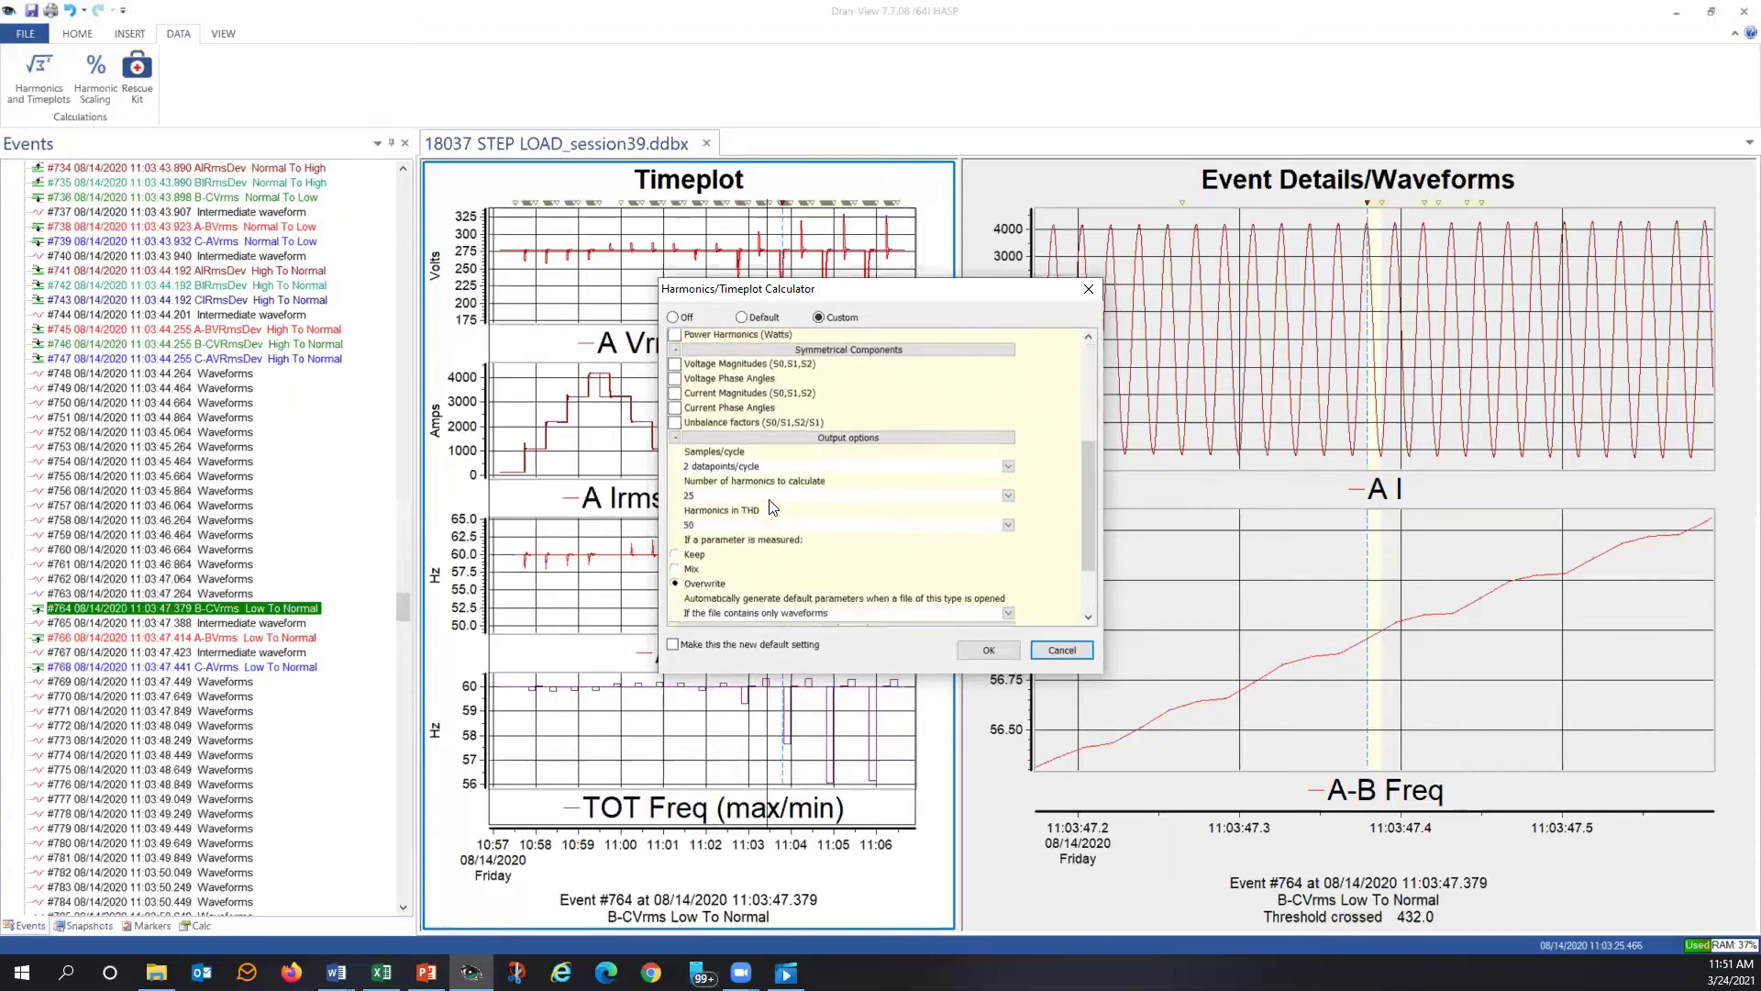
{"action": "scroll", "coordinate": [771, 506], "scroll_direction": "down", "scroll_amount": 2}
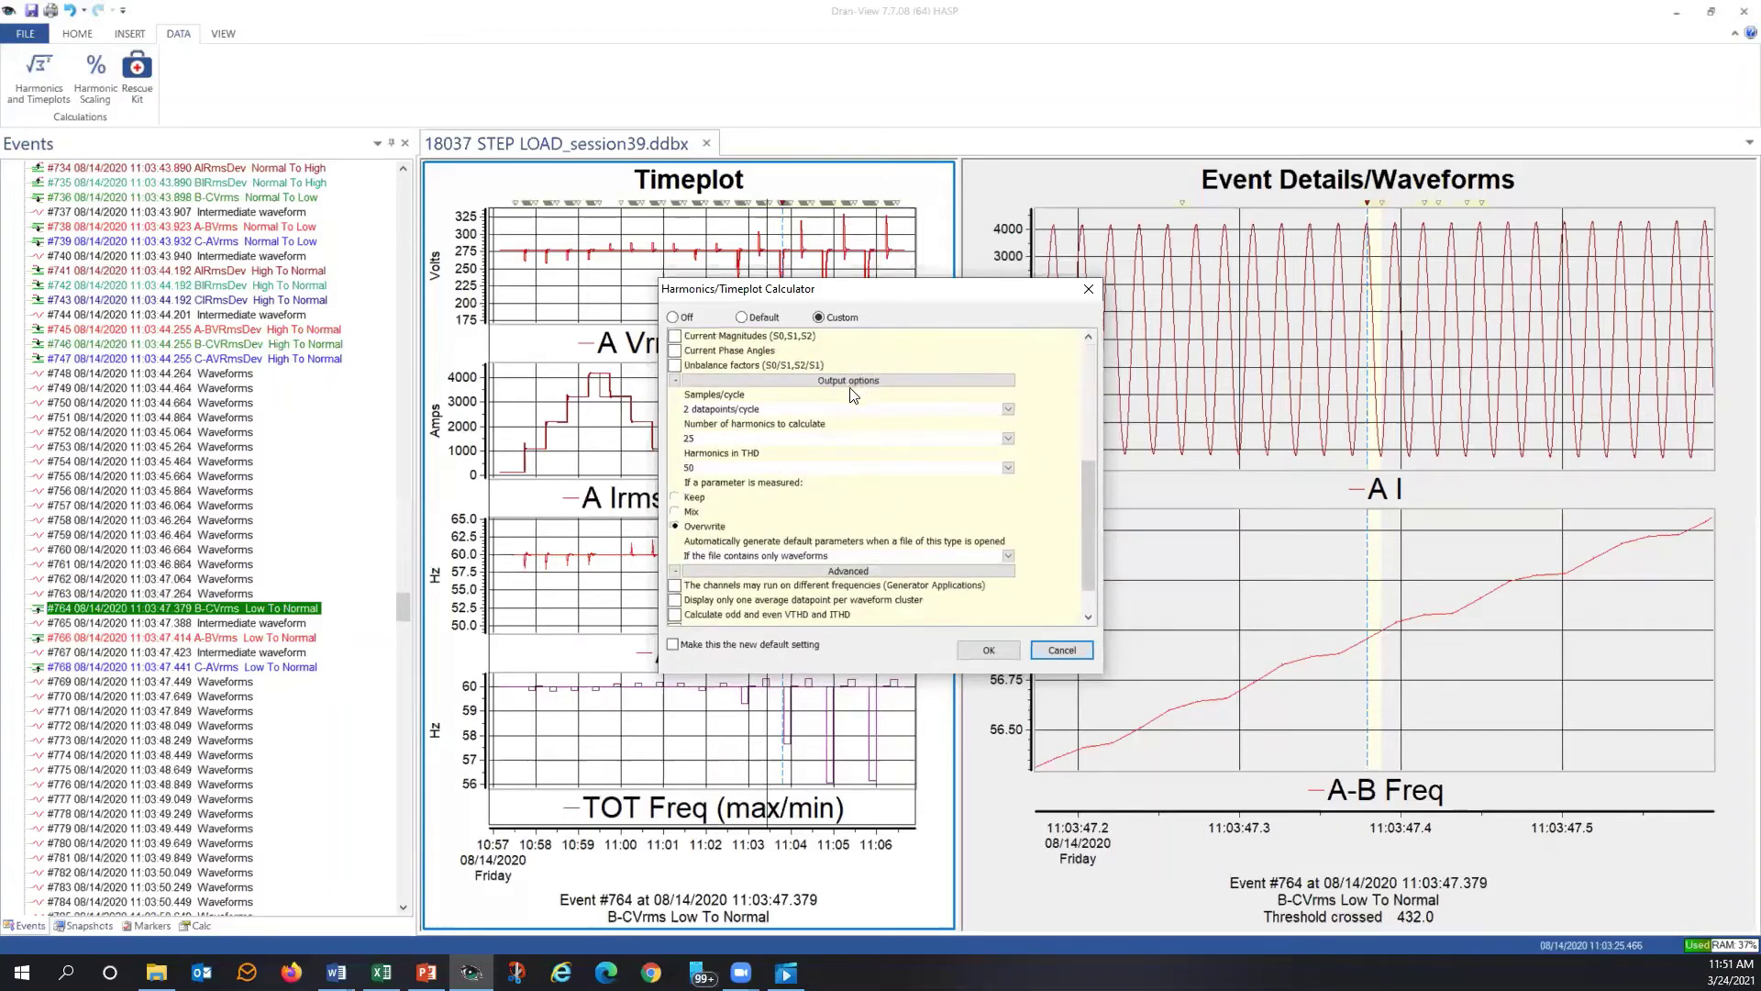
{"action": "left_click", "coordinate": [738, 409]}
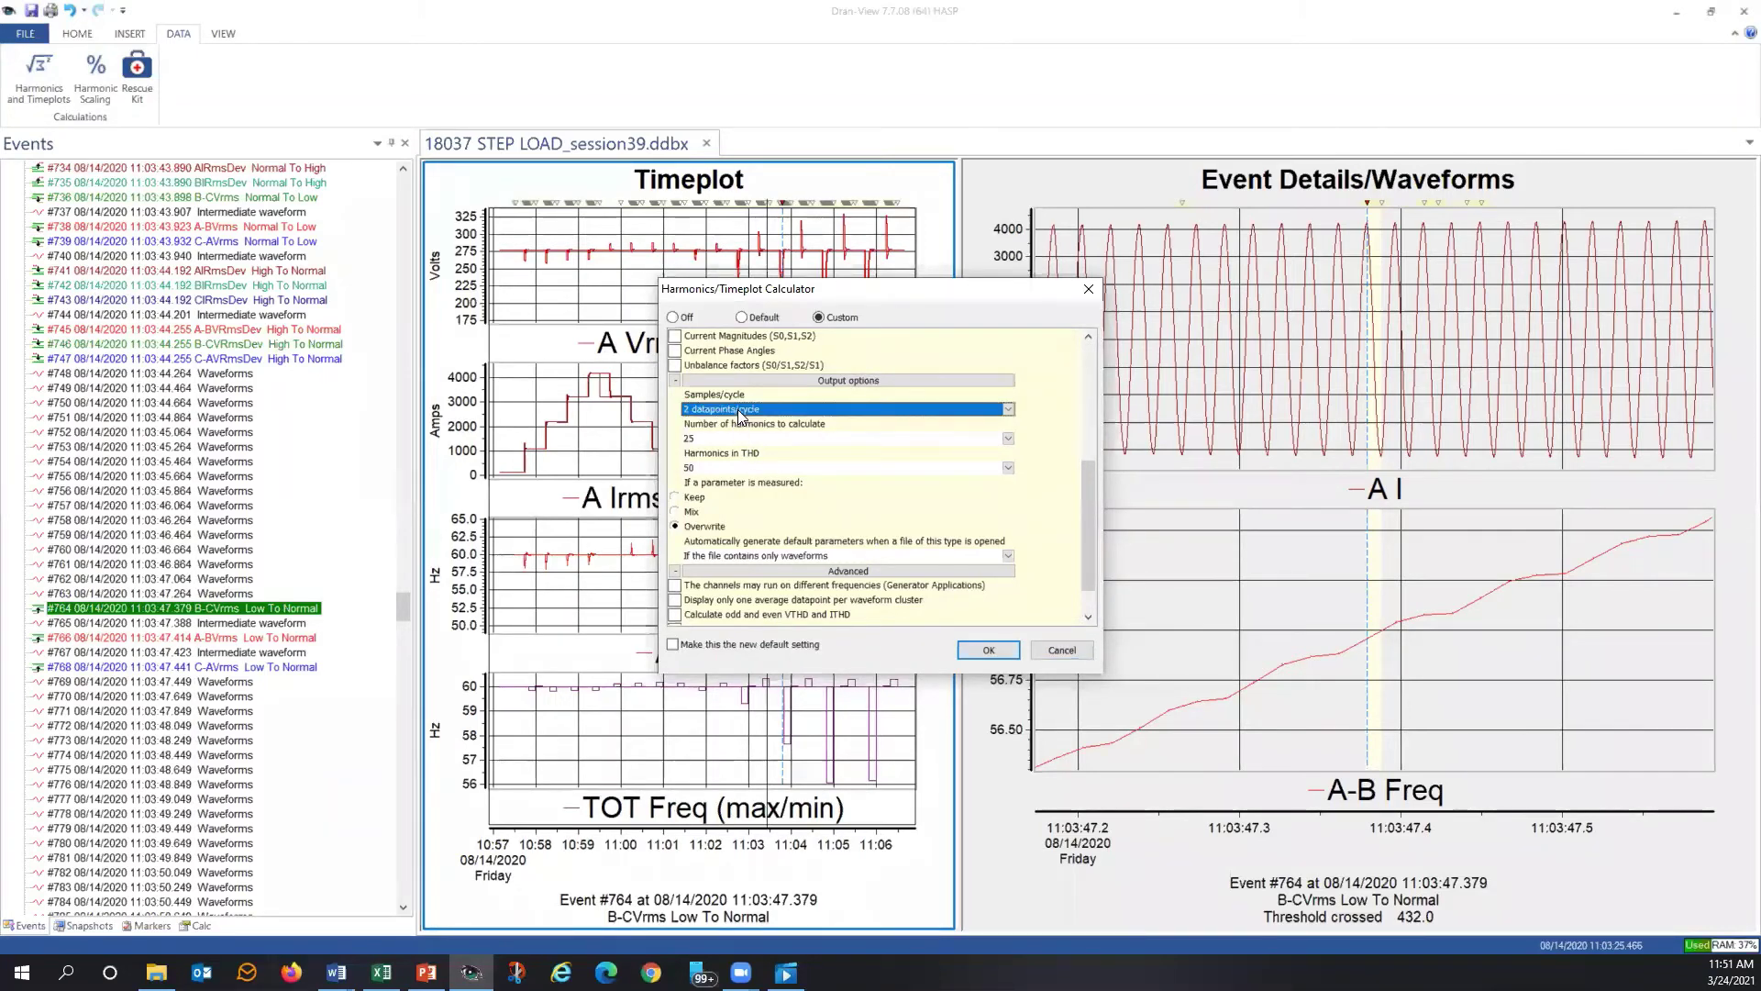
{"action": "left_click", "coordinate": [1009, 409]}
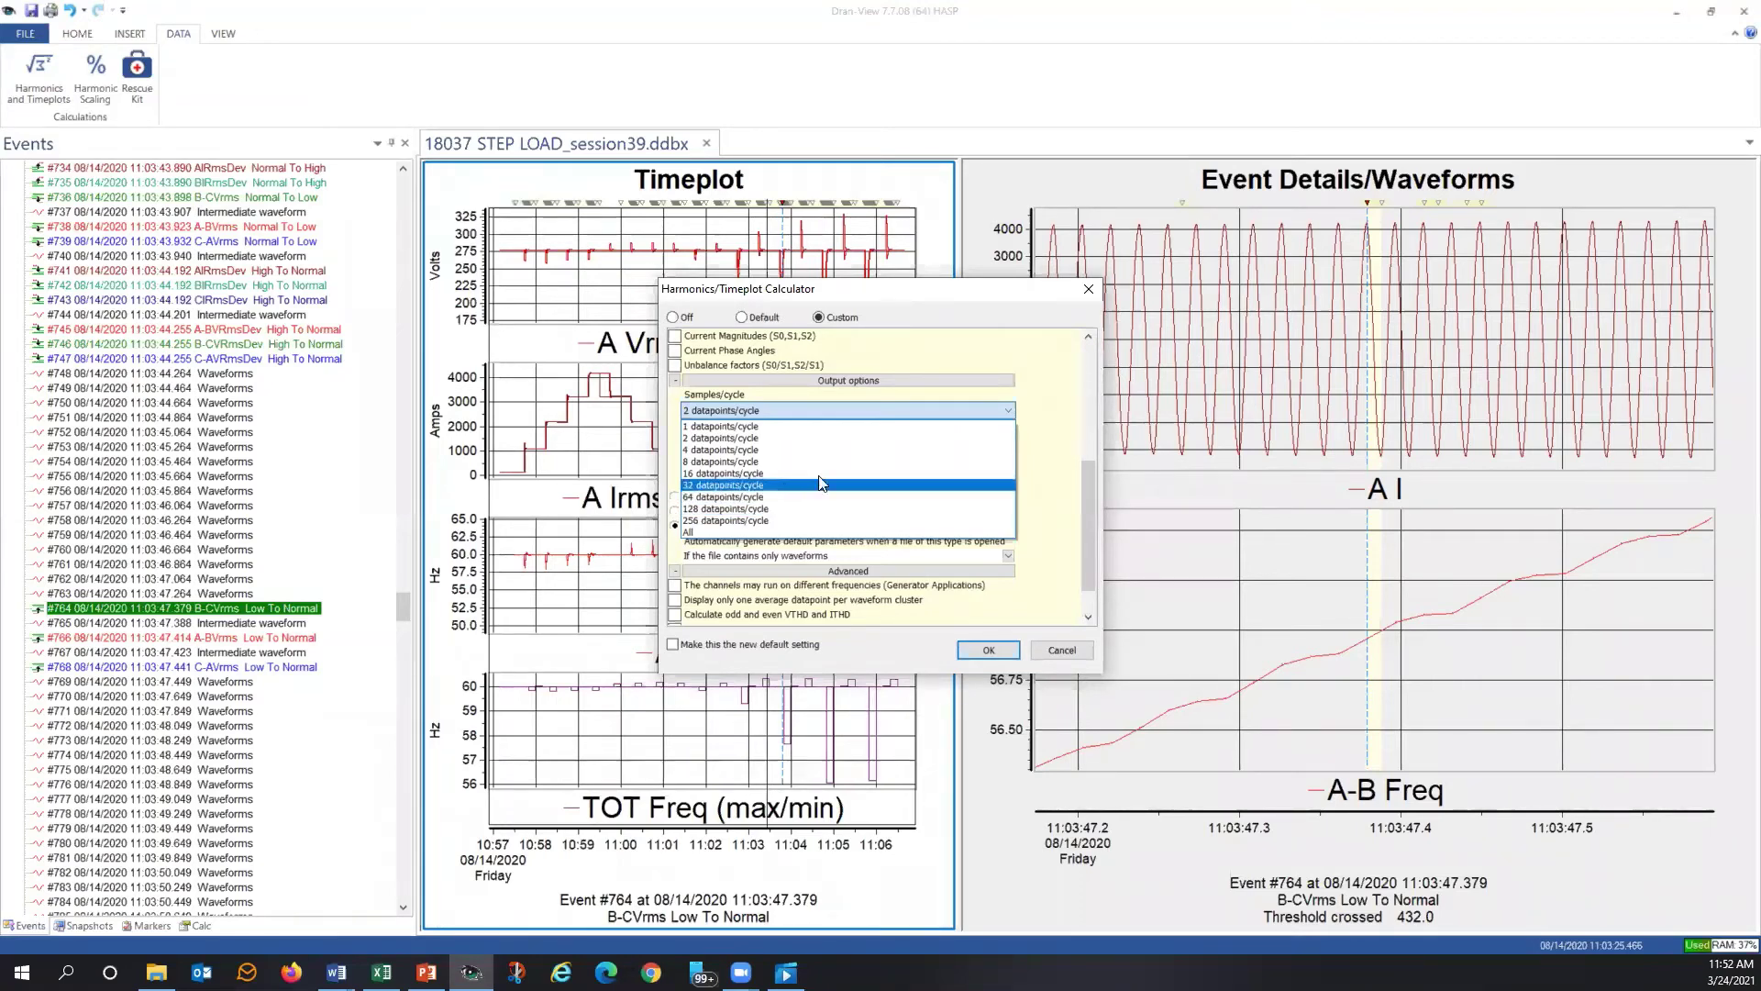
{"action": "left_click", "coordinate": [1059, 417]}
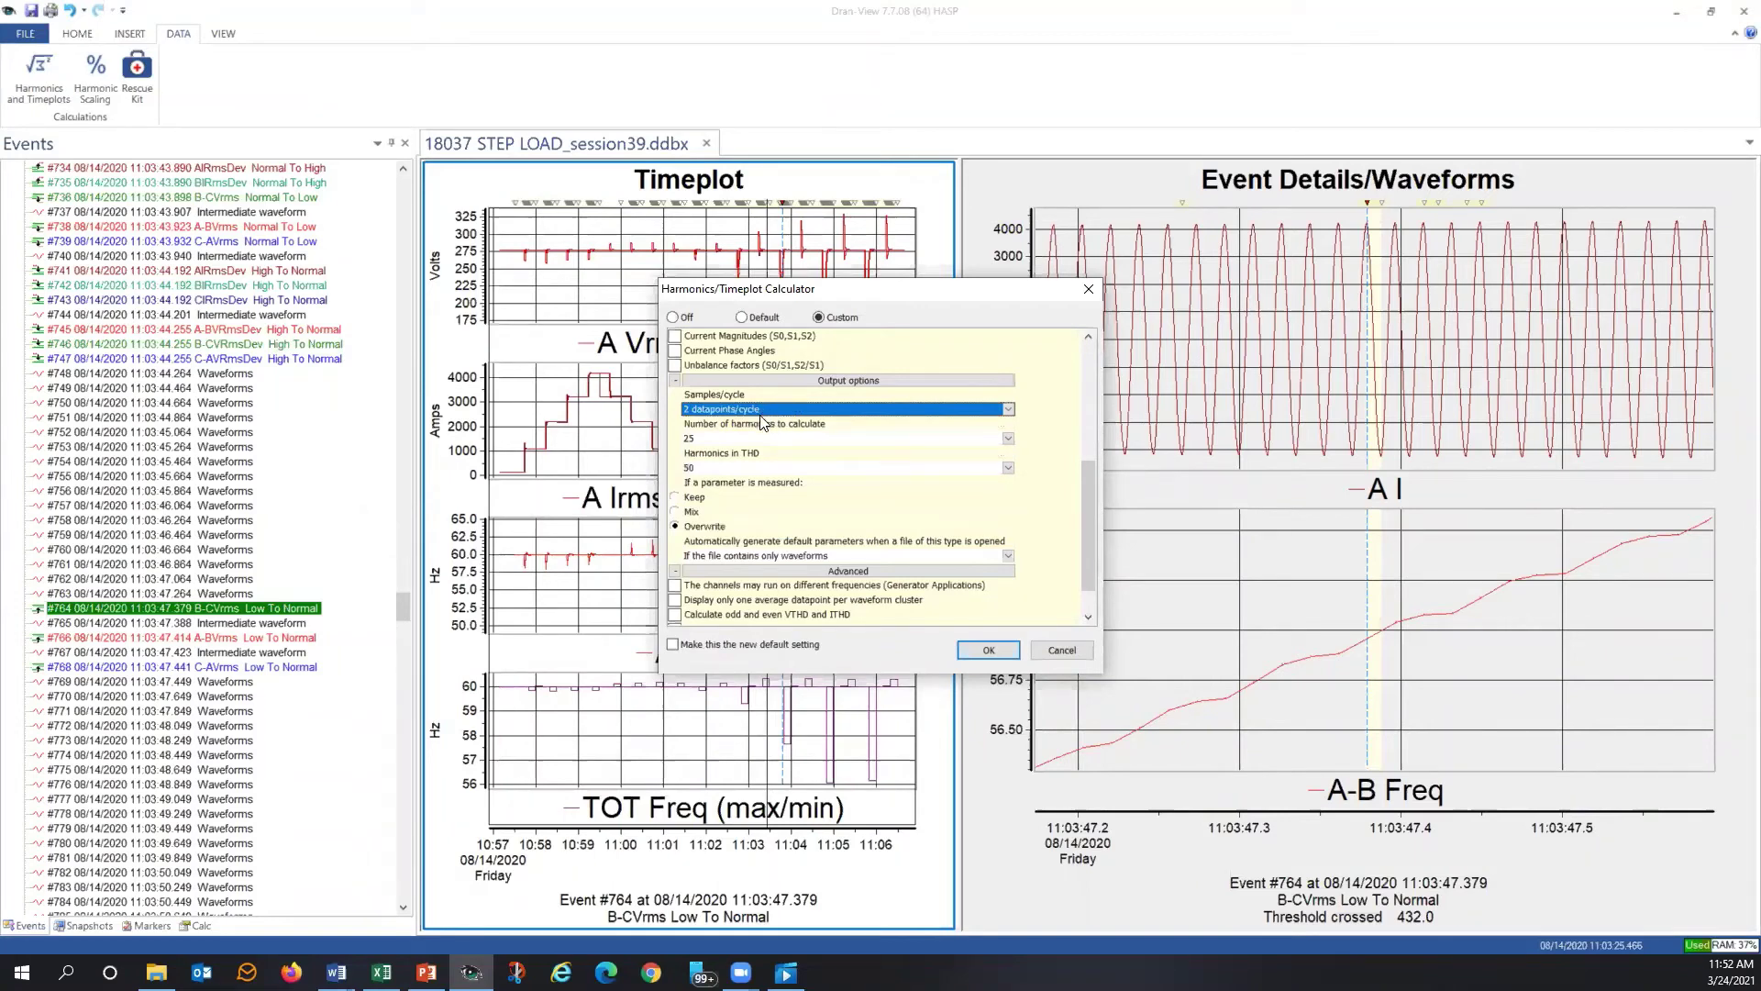
Examine the number of harmonics to calculate and the available choices for harmonics in THD
{"action": "left_click", "coordinate": [750, 439]}
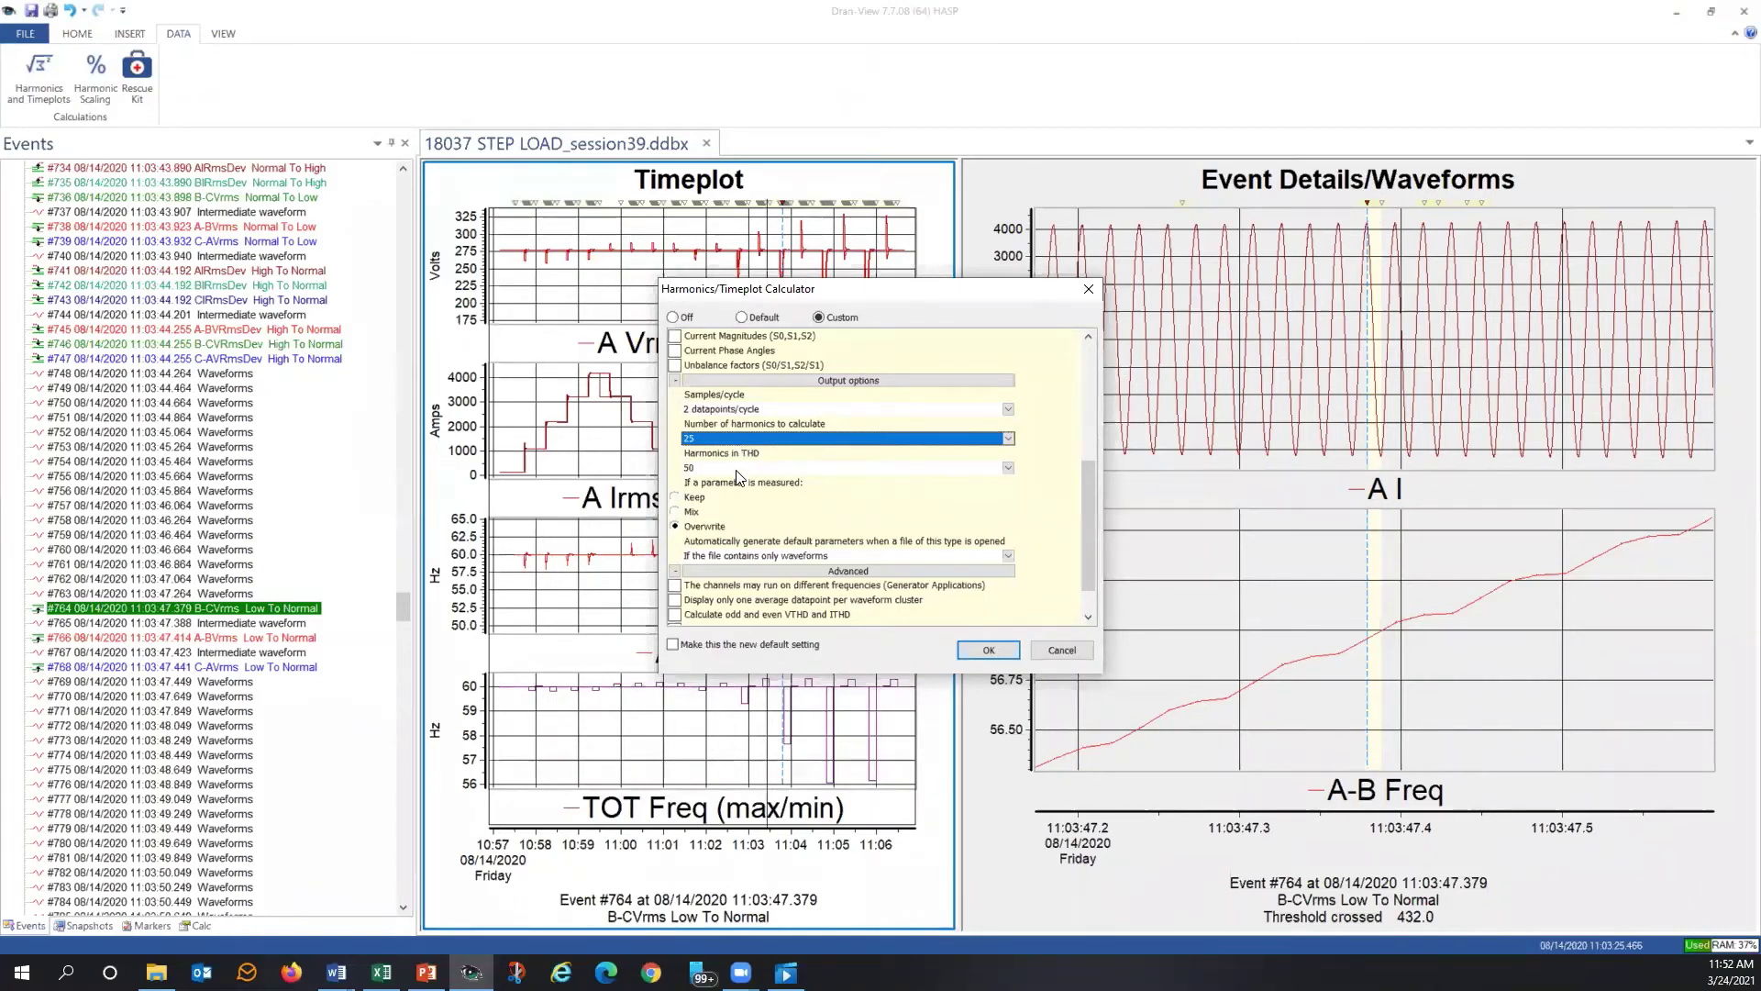
{"action": "left_click", "coordinate": [736, 469]}
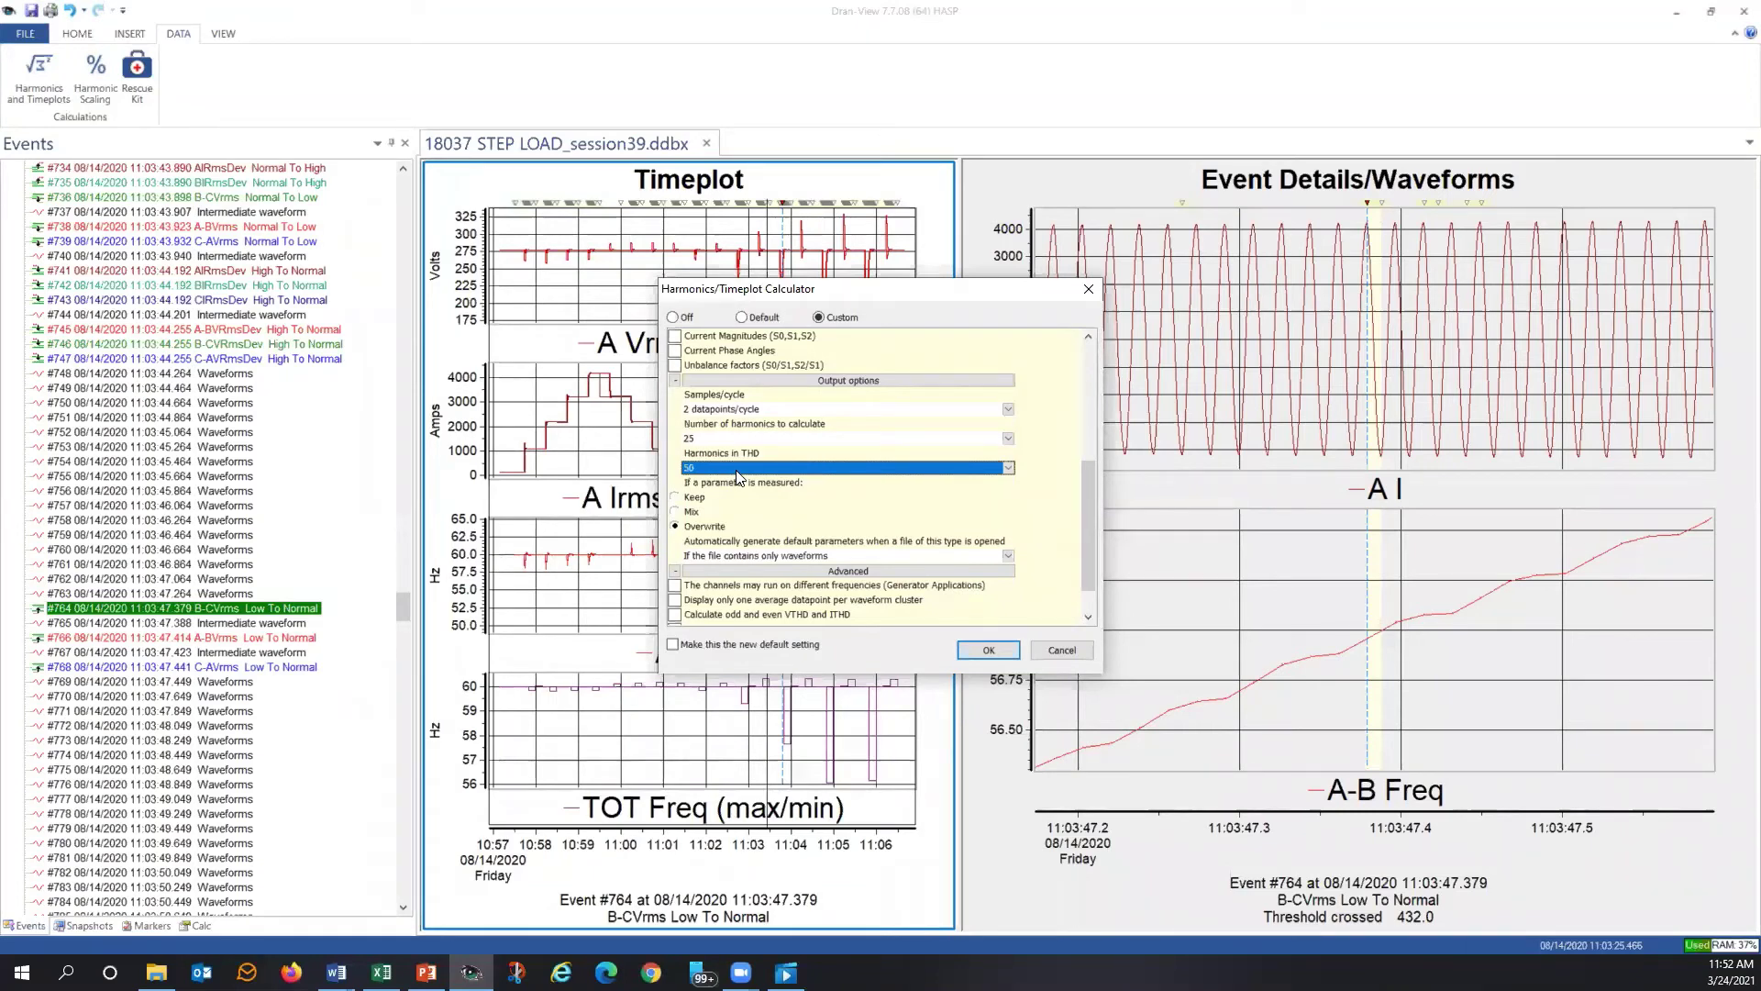
{"action": "left_click", "coordinate": [1008, 470]}
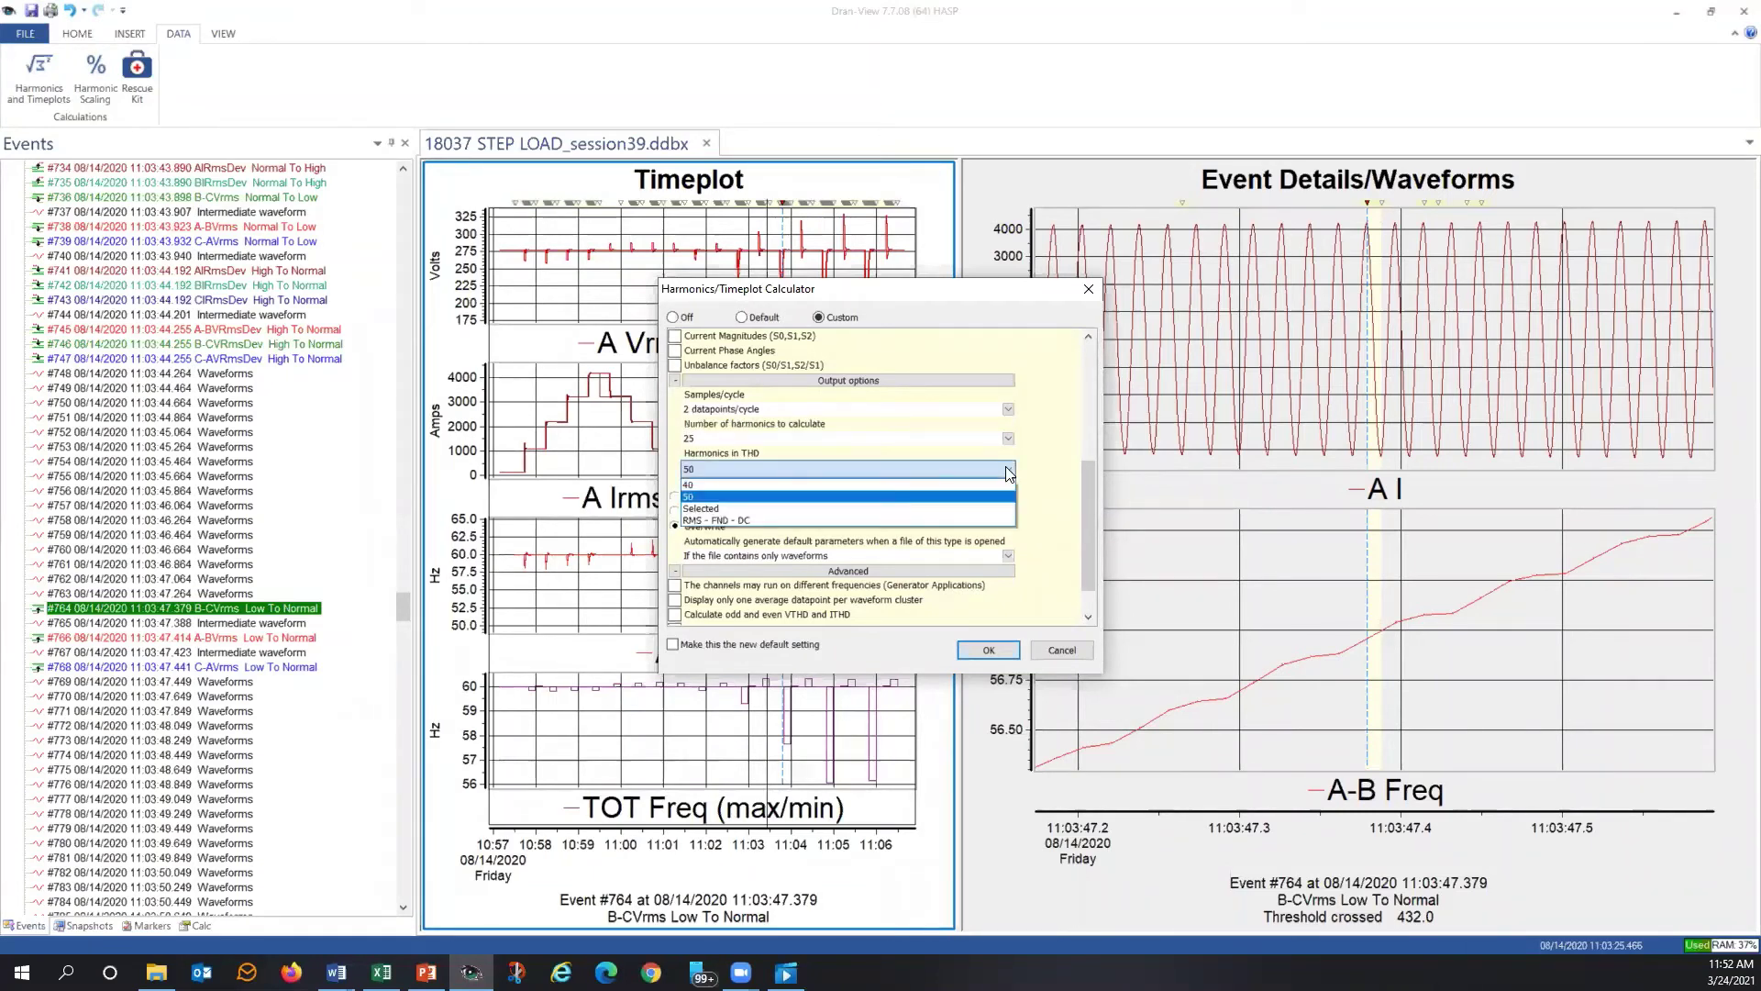
{"action": "left_click", "coordinate": [1008, 470]}
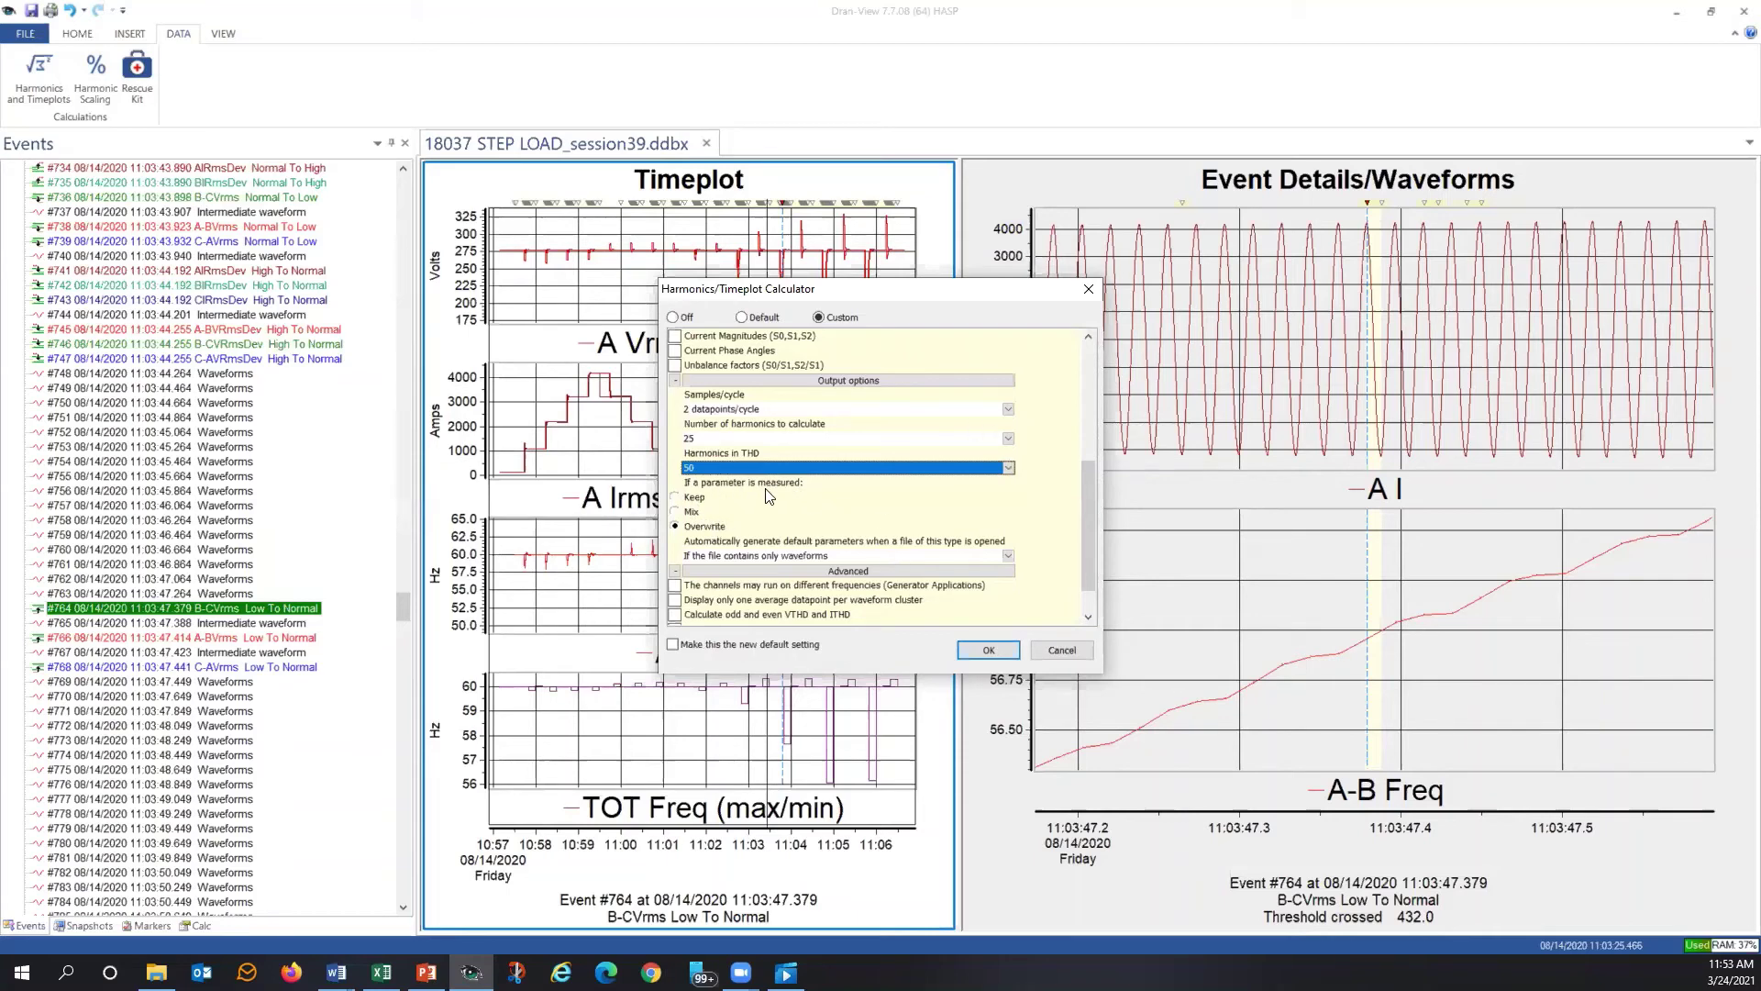
Try the Keep and Mix options for parameters that are already measured and return the choice to Overwrite
{"action": "left_click", "coordinate": [676, 497]}
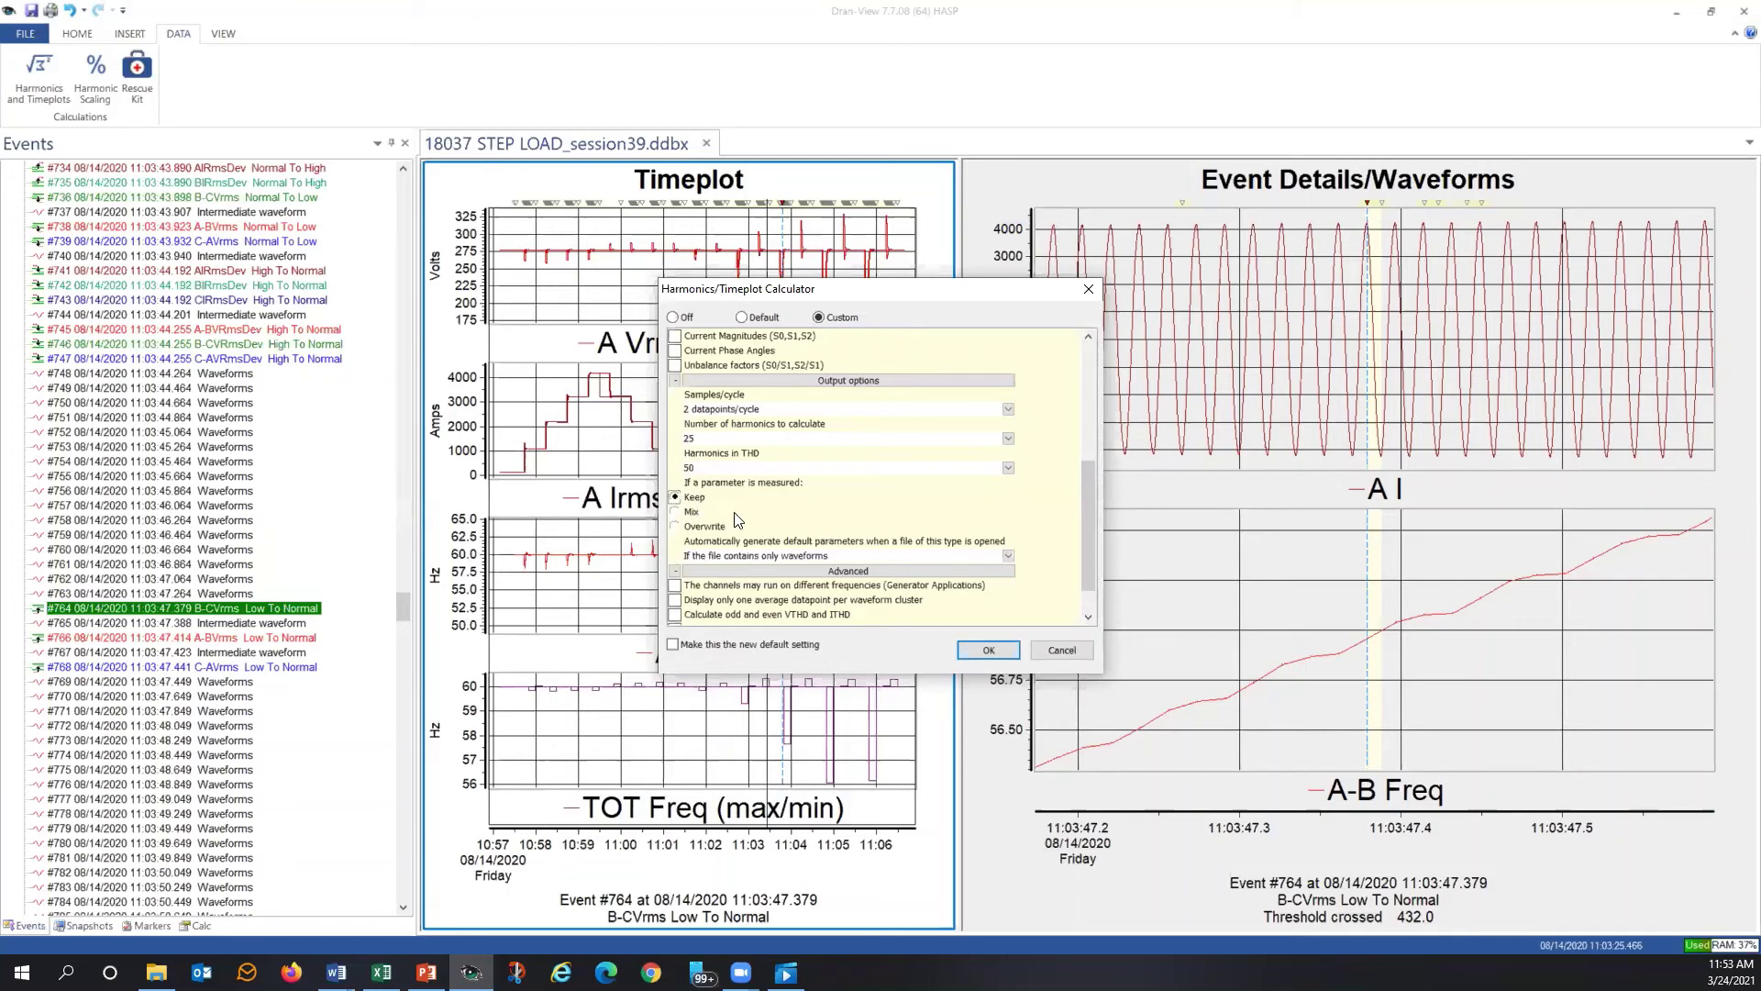
{"action": "left_click", "coordinate": [678, 512]}
{"action": "left_click", "coordinate": [677, 527]}
Examine the choices for automatically generating default parameters when a file of this type is opened, keeping the current selection
{"action": "scroll", "coordinate": [770, 528], "scroll_direction": "down", "scroll_amount": 1}
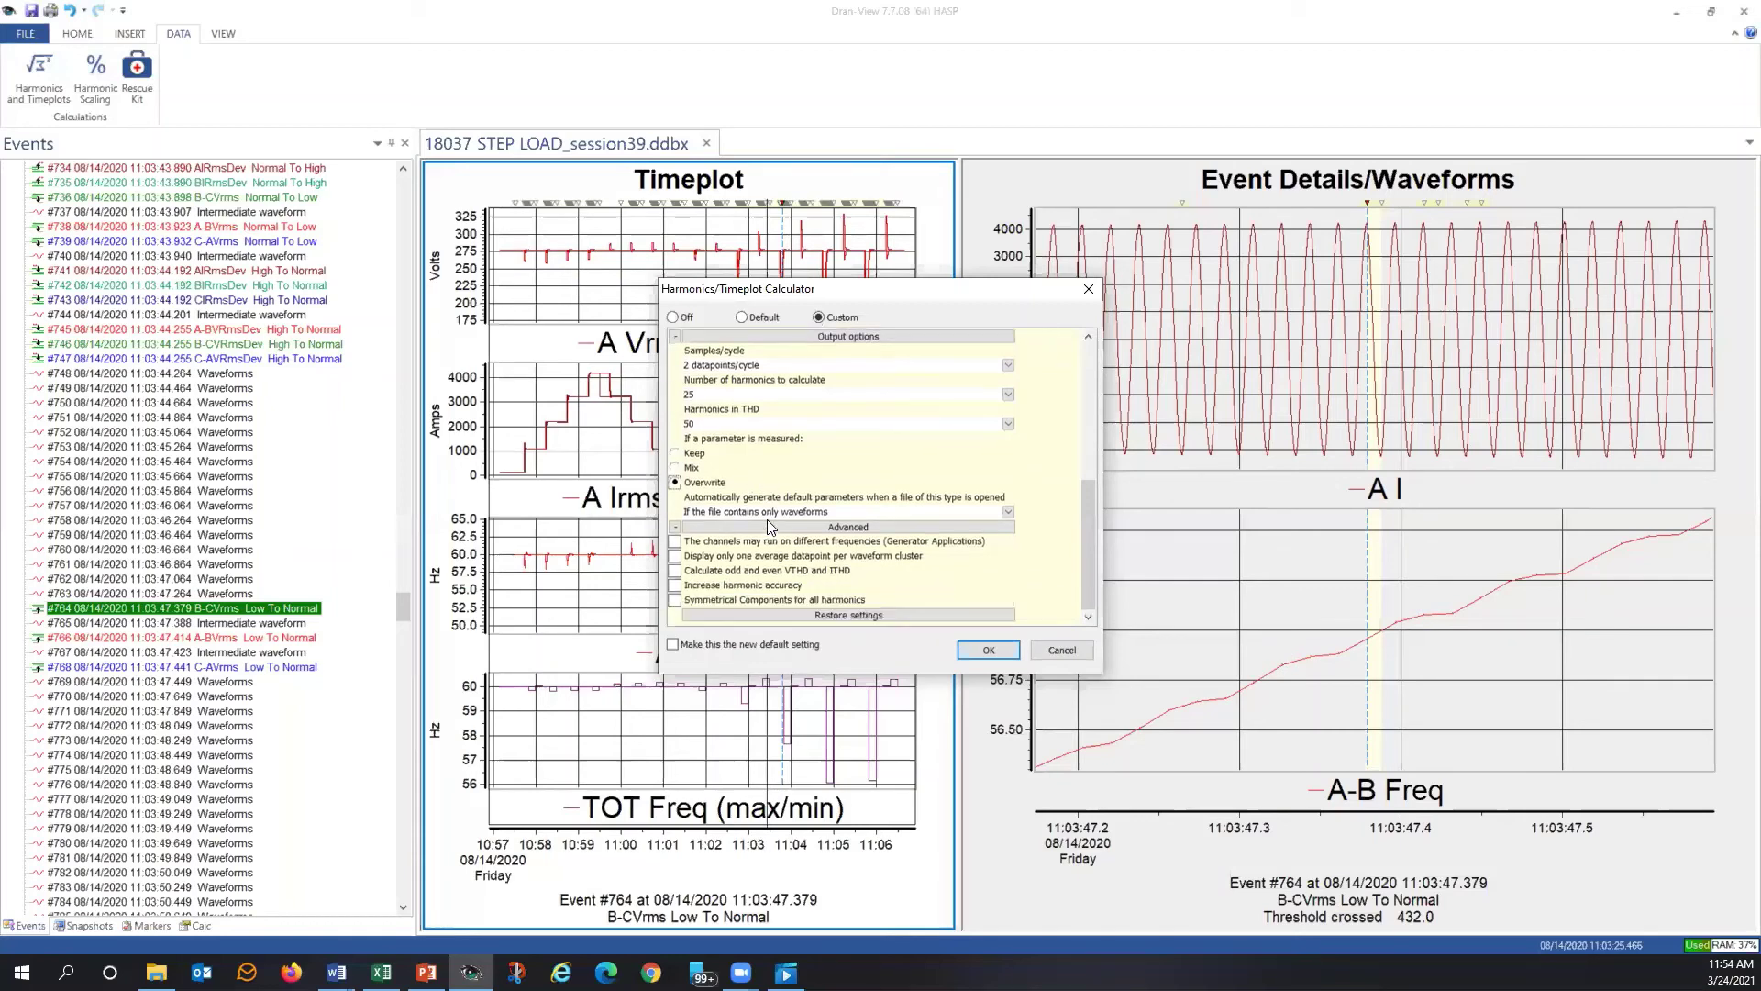
{"action": "left_click", "coordinate": [1006, 513]}
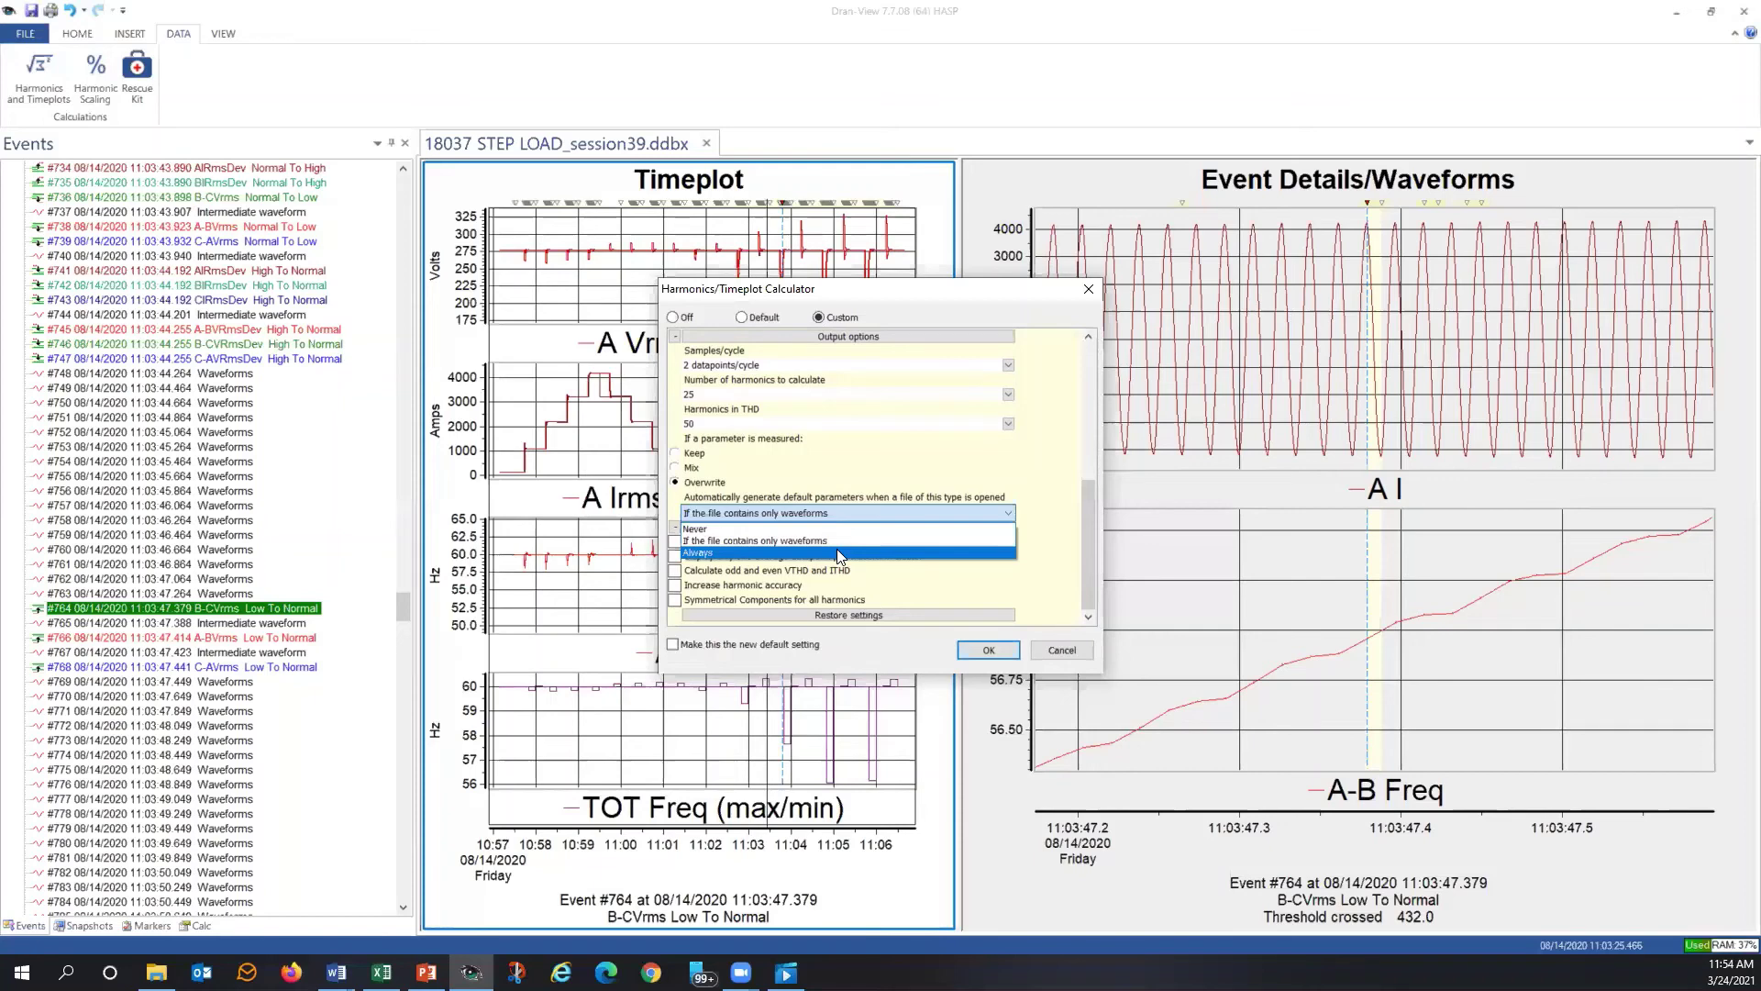
{"action": "left_click", "coordinate": [972, 588]}
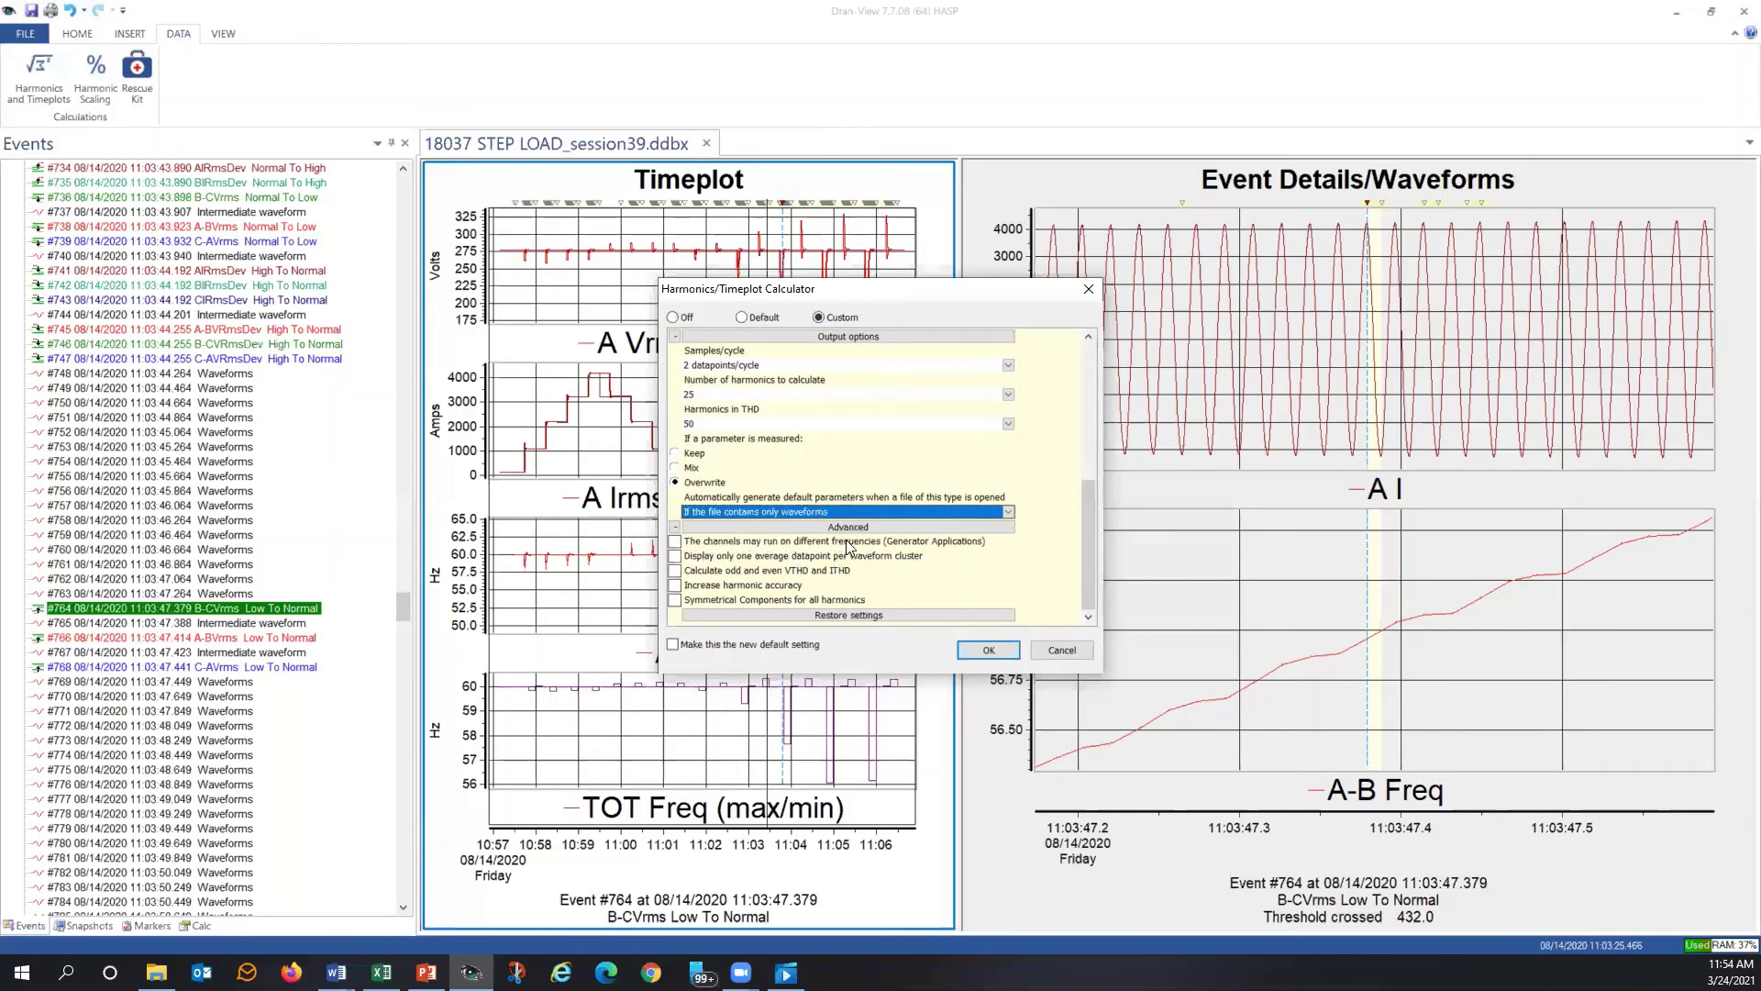
Enable the advanced option for channels running on different frequencies, review the basic parameter groups, and cancel the calculator without applying changes
{"action": "left_click", "coordinate": [674, 542]}
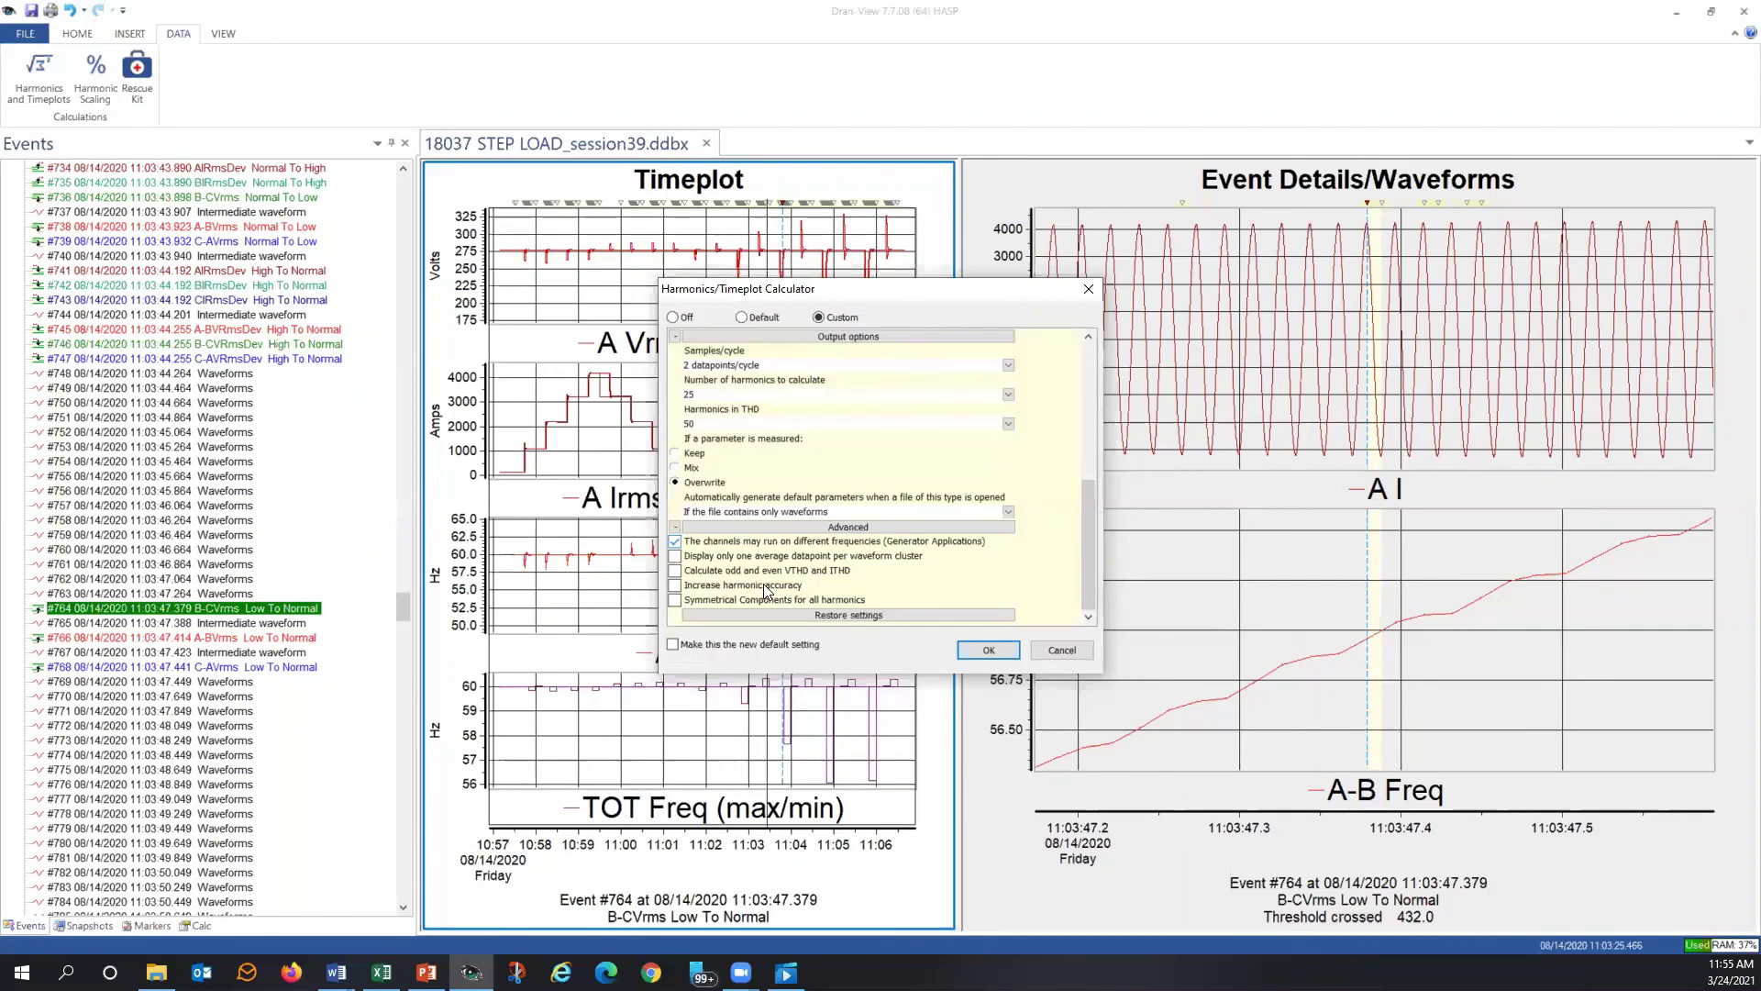
{"action": "scroll", "coordinate": [845, 537], "scroll_direction": "up", "scroll_amount": 2}
{"action": "scroll", "coordinate": [844, 537], "scroll_direction": "up", "scroll_amount": 5}
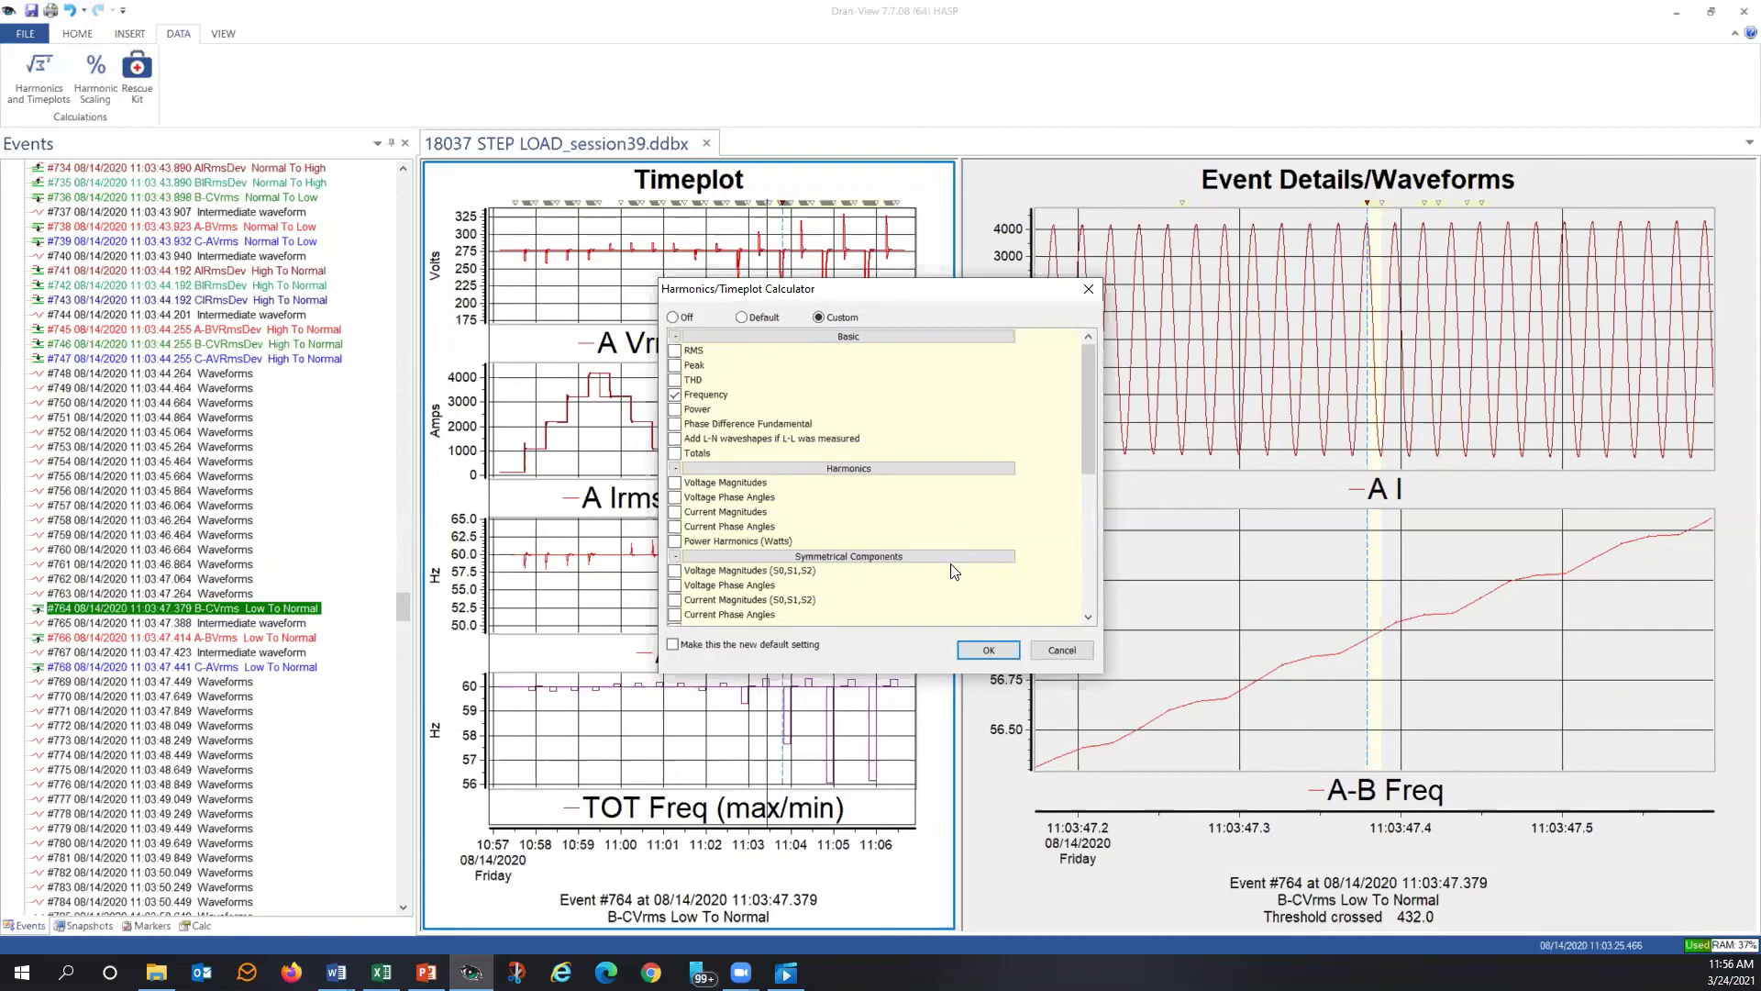
{"action": "left_click", "coordinate": [1060, 649]}
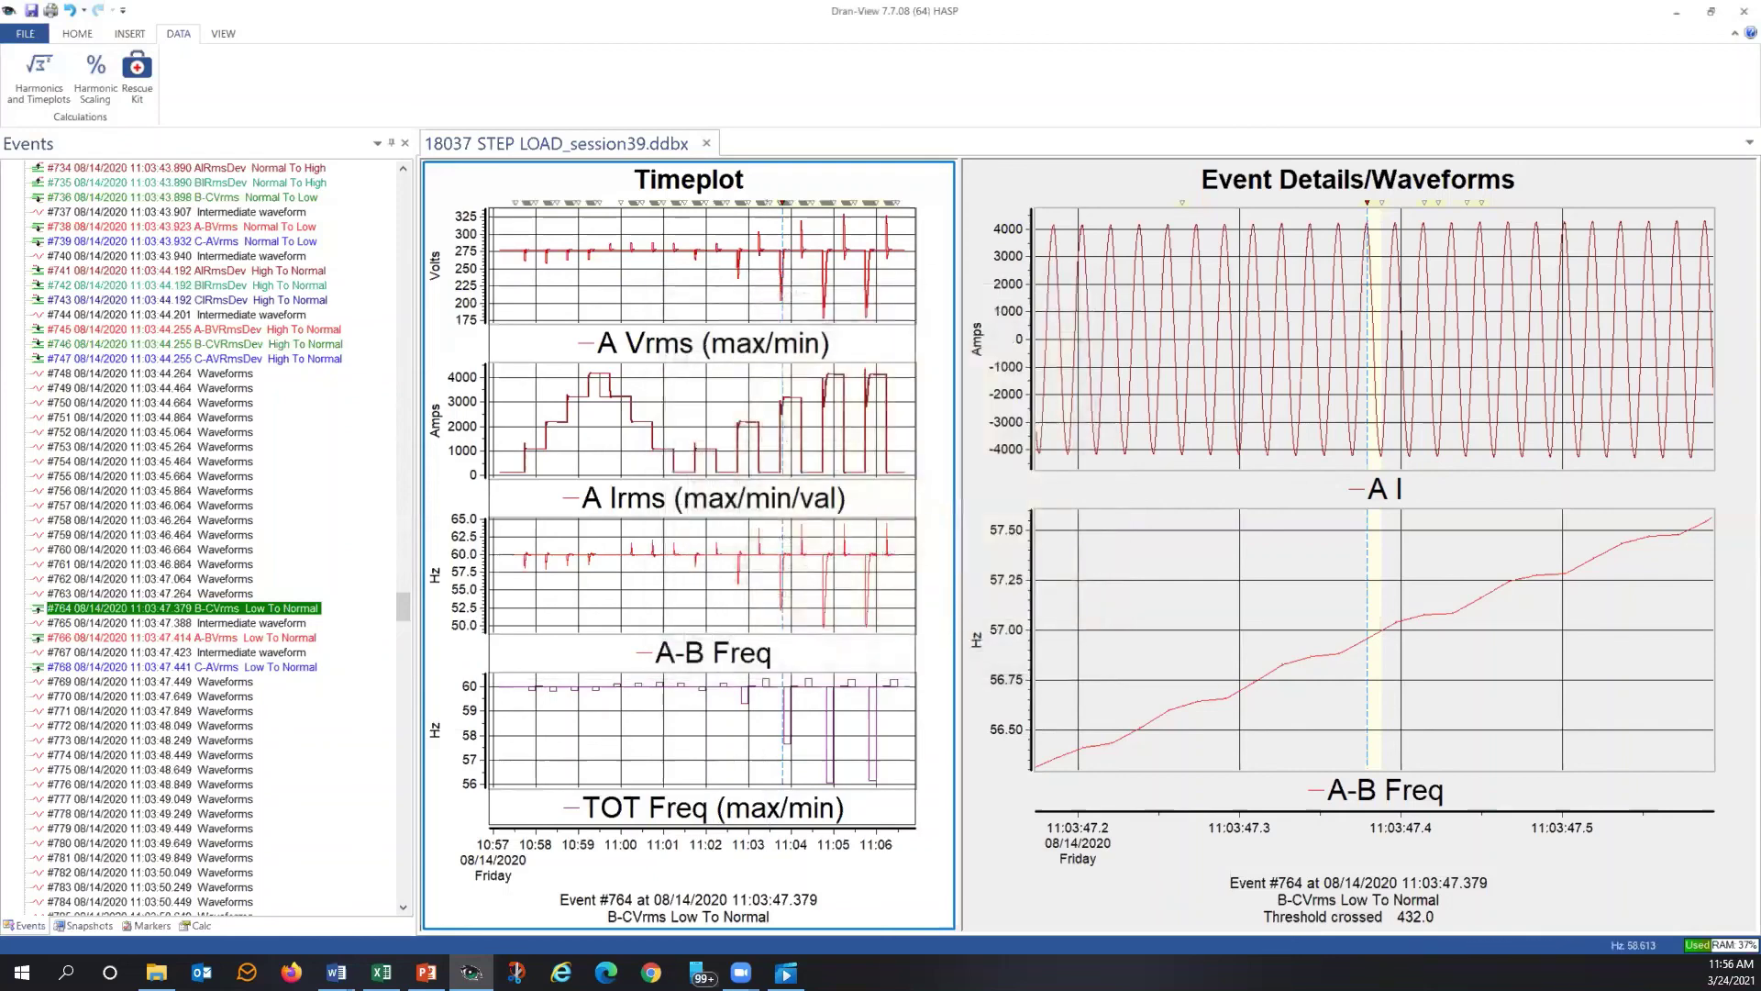